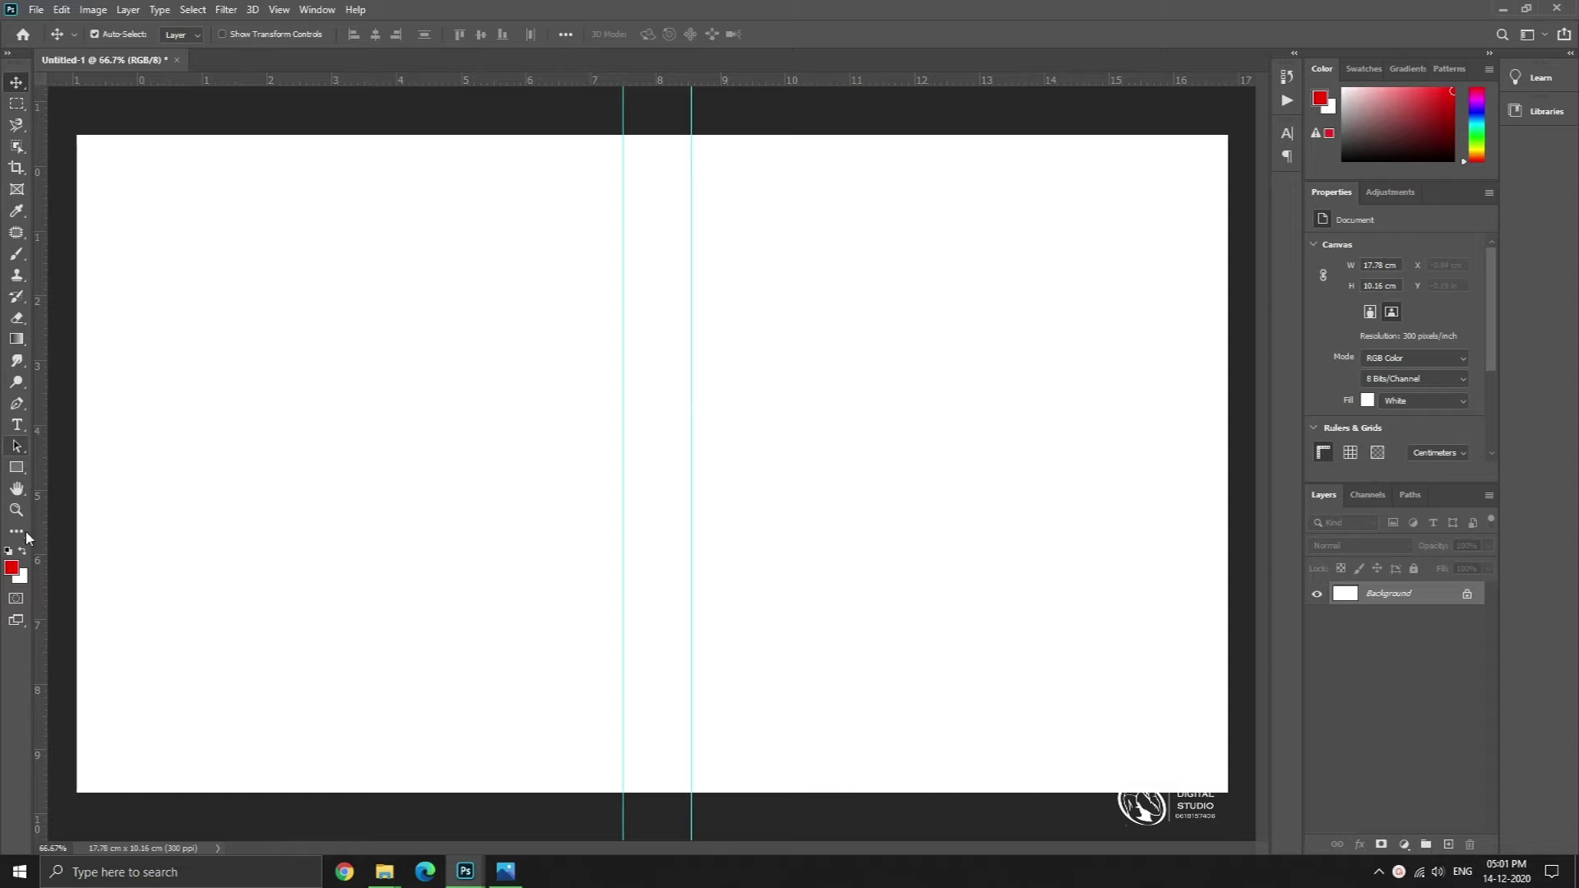
- Reset the ruler origin to the canvas's upper-left corner and draw an unfilled rectangle about 1888 × 936 px inside the canvas margins
click(16, 467)
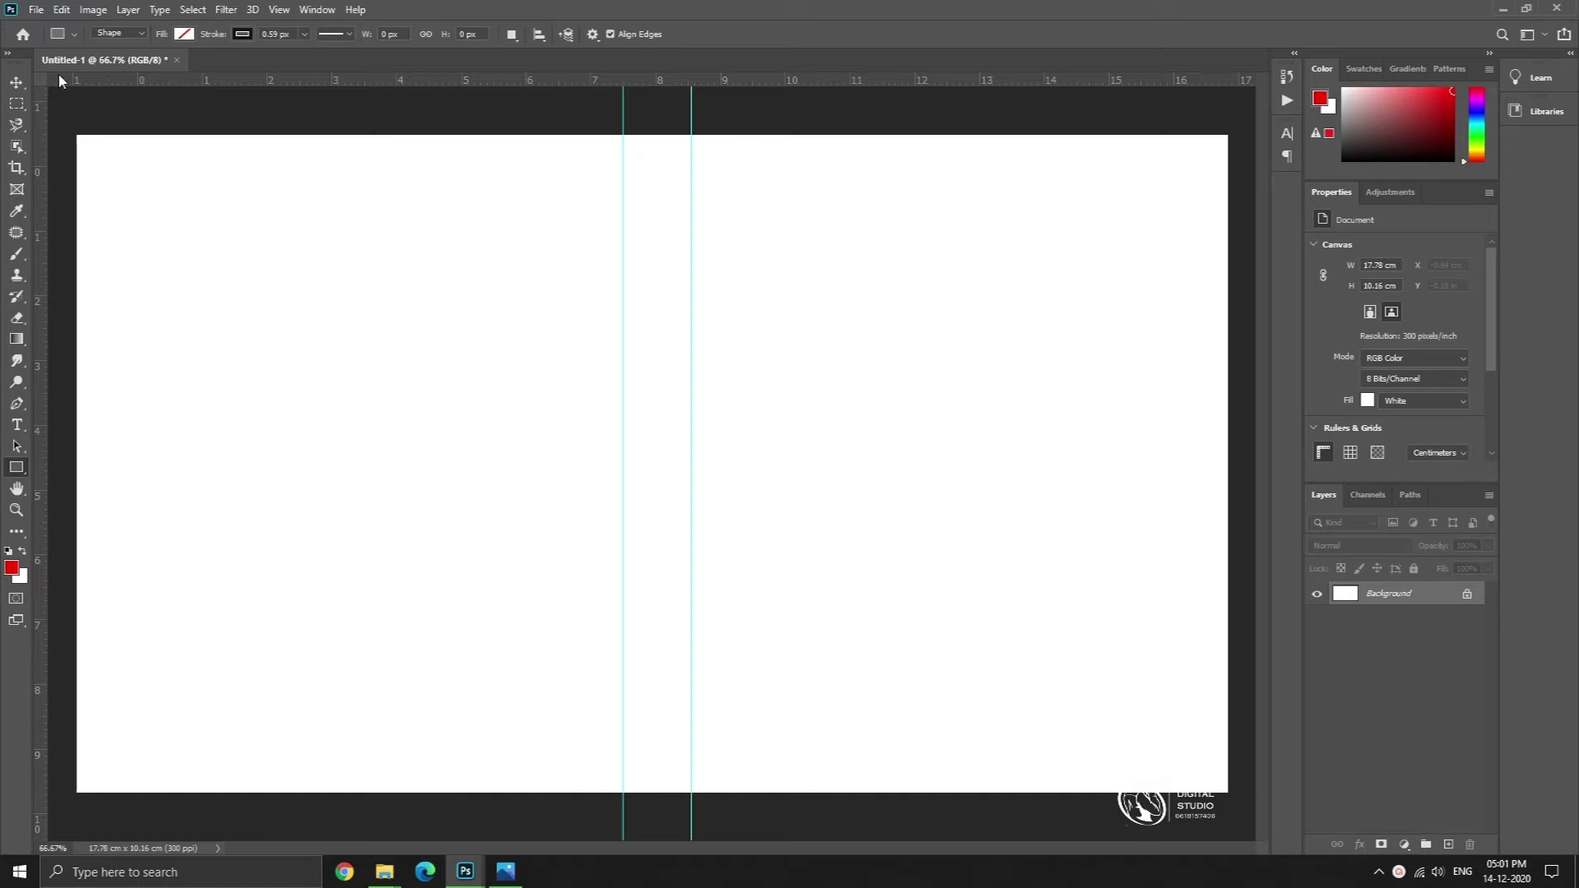
drag(41, 82, 77, 135)
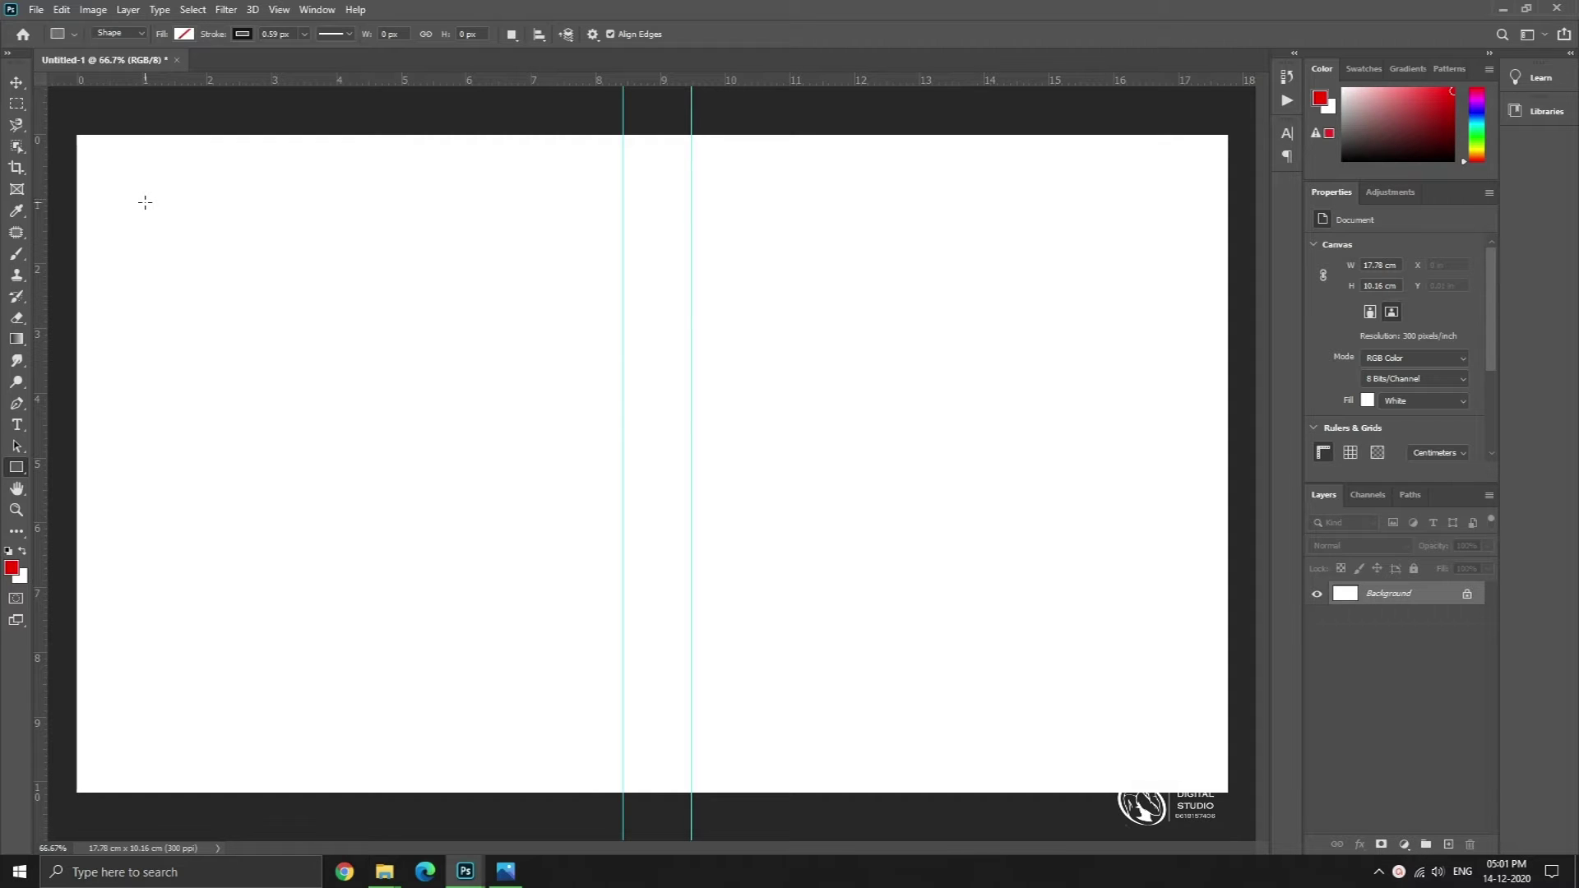
drag(145, 199, 1180, 712)
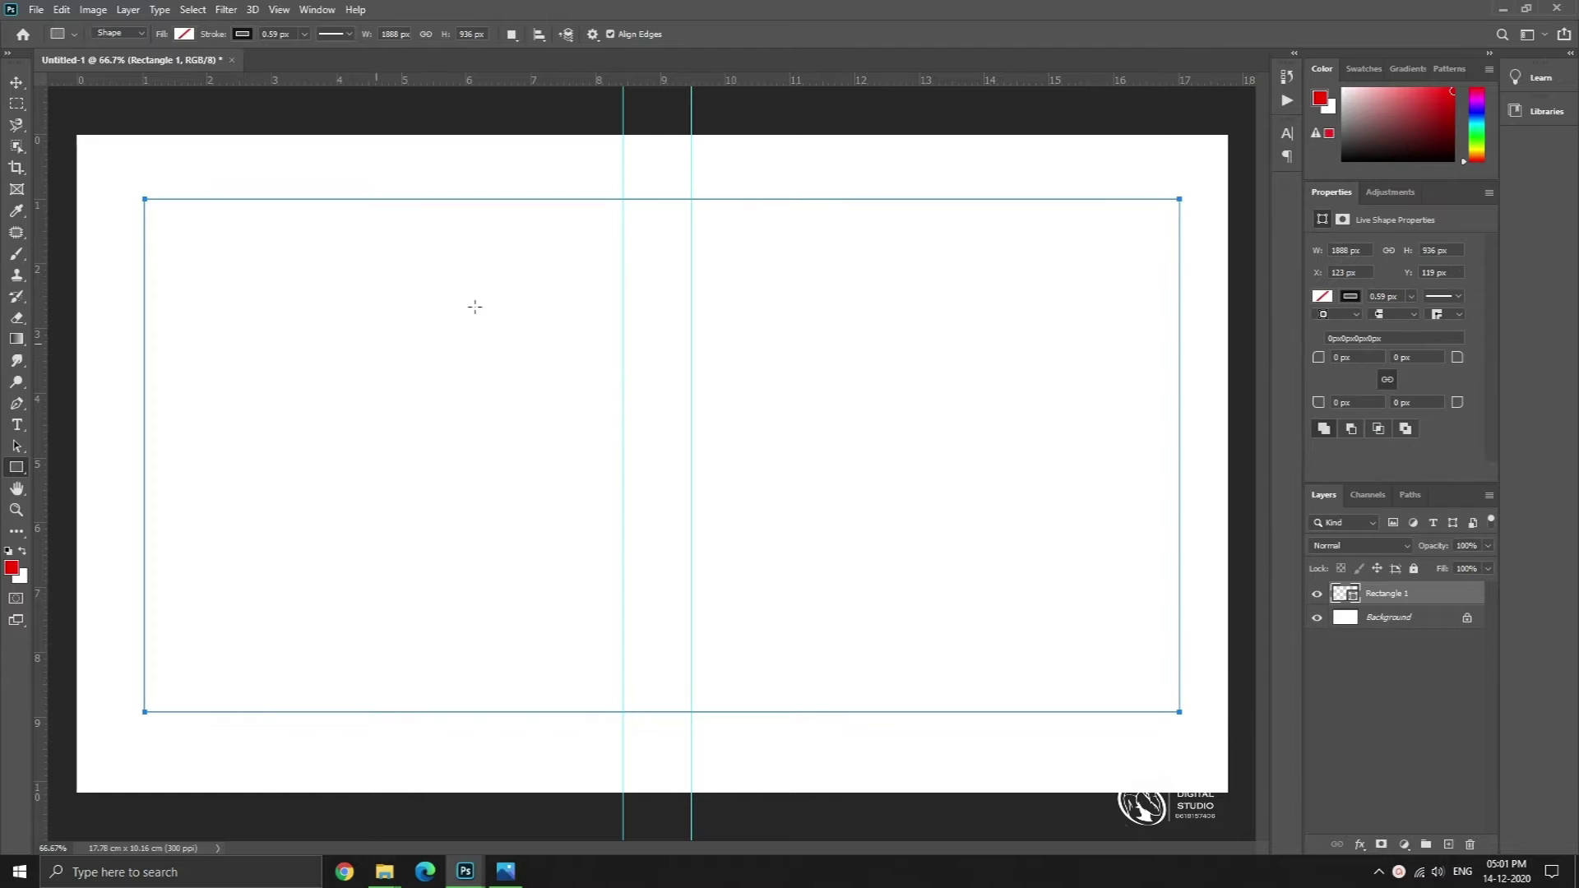
click(17, 82)
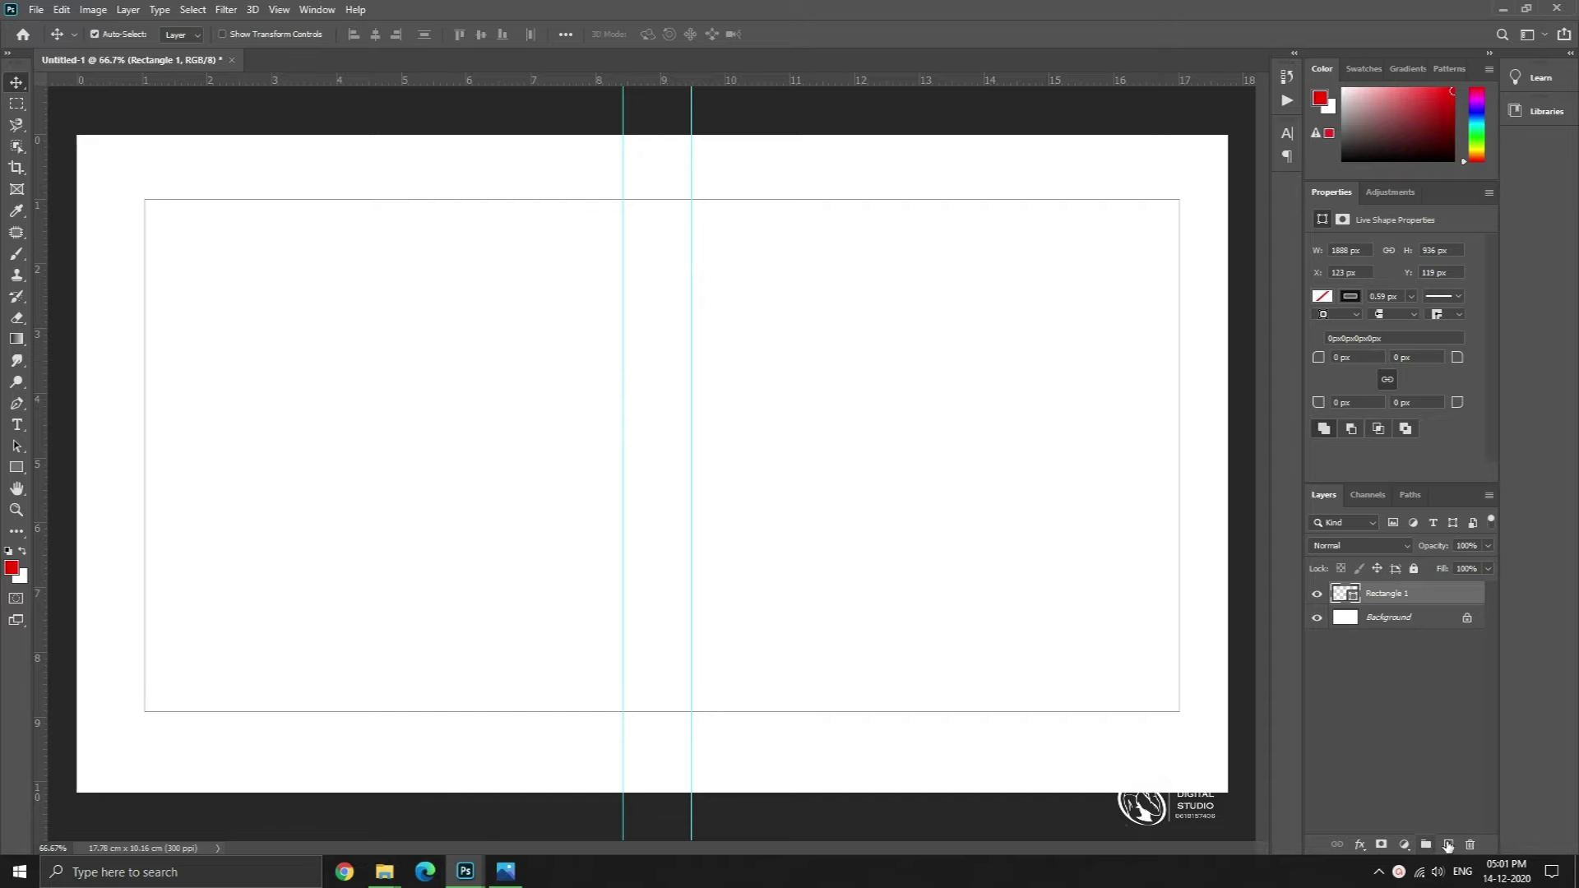
- On a new layer, draw an unfilled rectangle about 125 × 935 px between the two vertical guides, matching the outer rectangle's height
click(1447, 845)
click(16, 466)
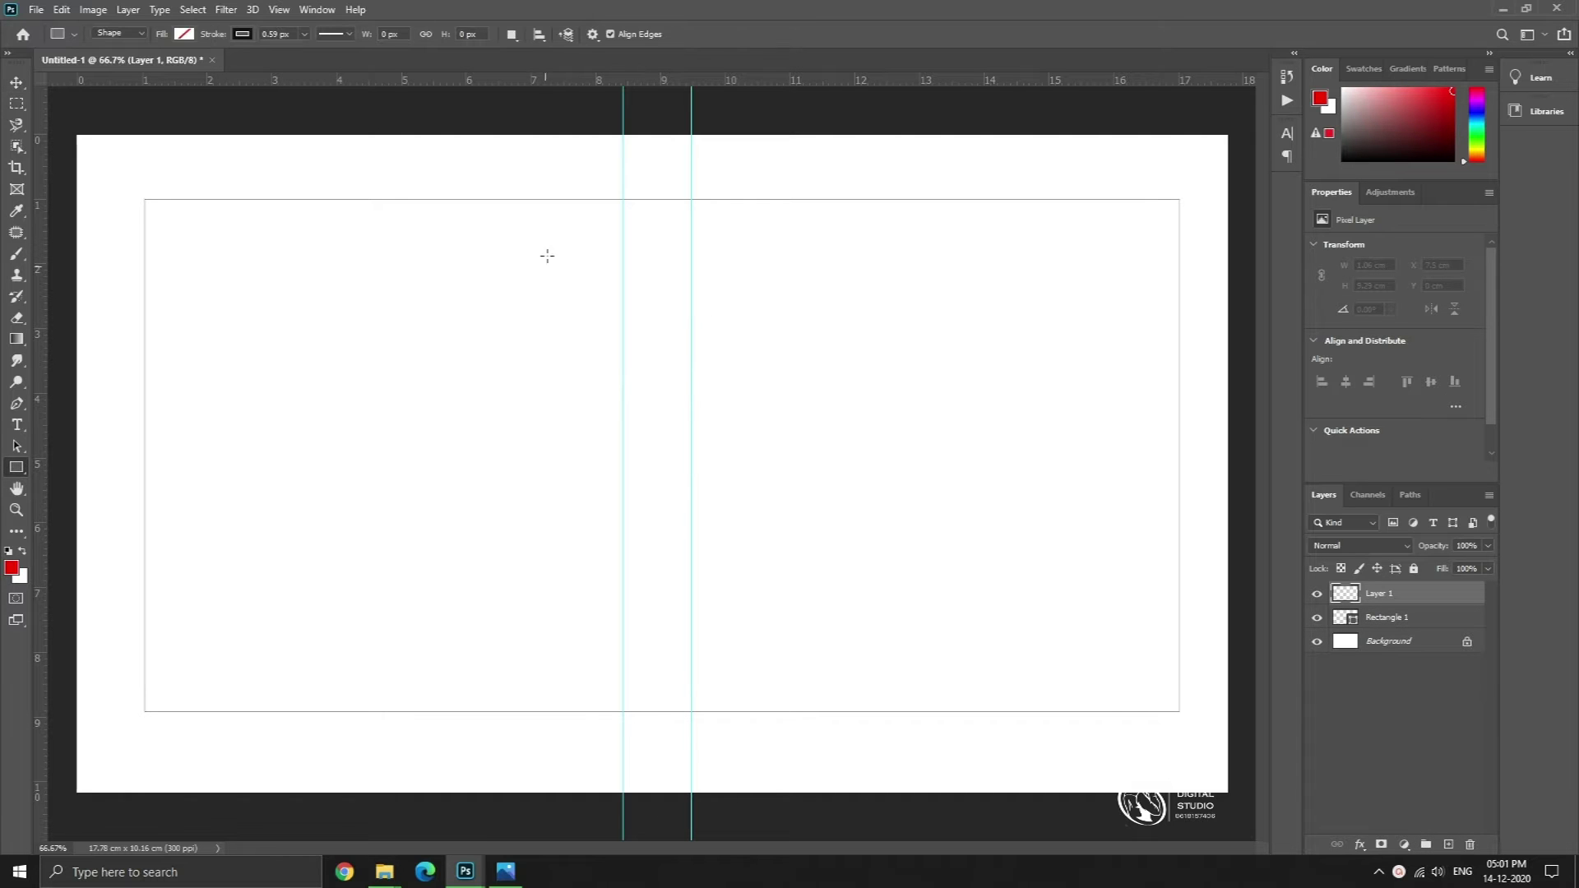
drag(624, 199, 691, 713)
key(v)
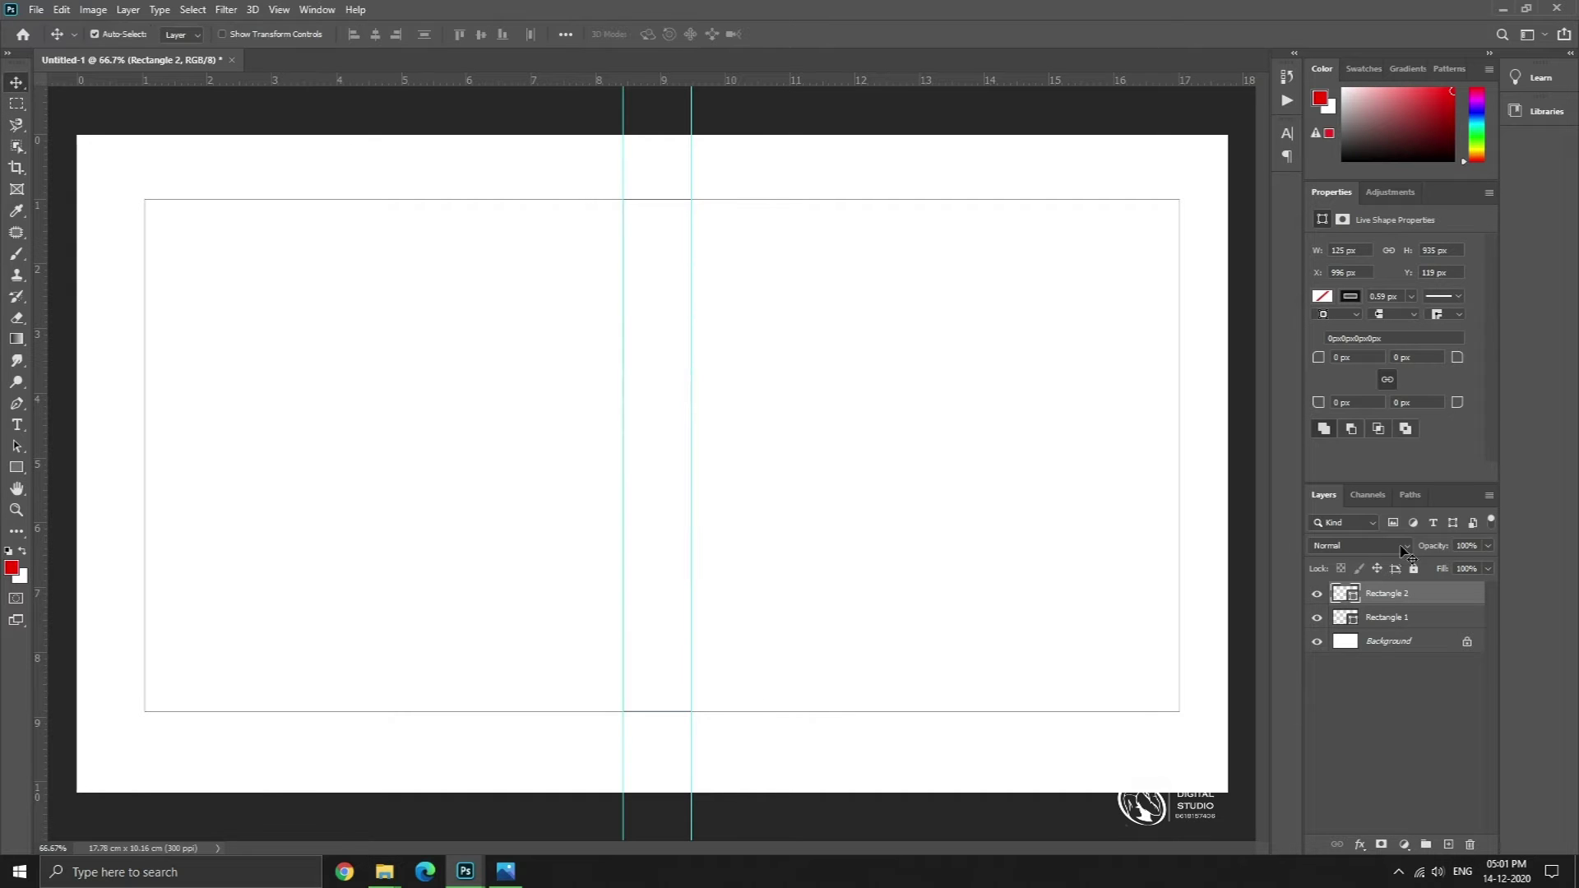
- Load the narrow spine rectangle as a selection and paint it solid red on a new layer
ctrl+click(1345, 593)
key(ctrl+shift+alt+n)
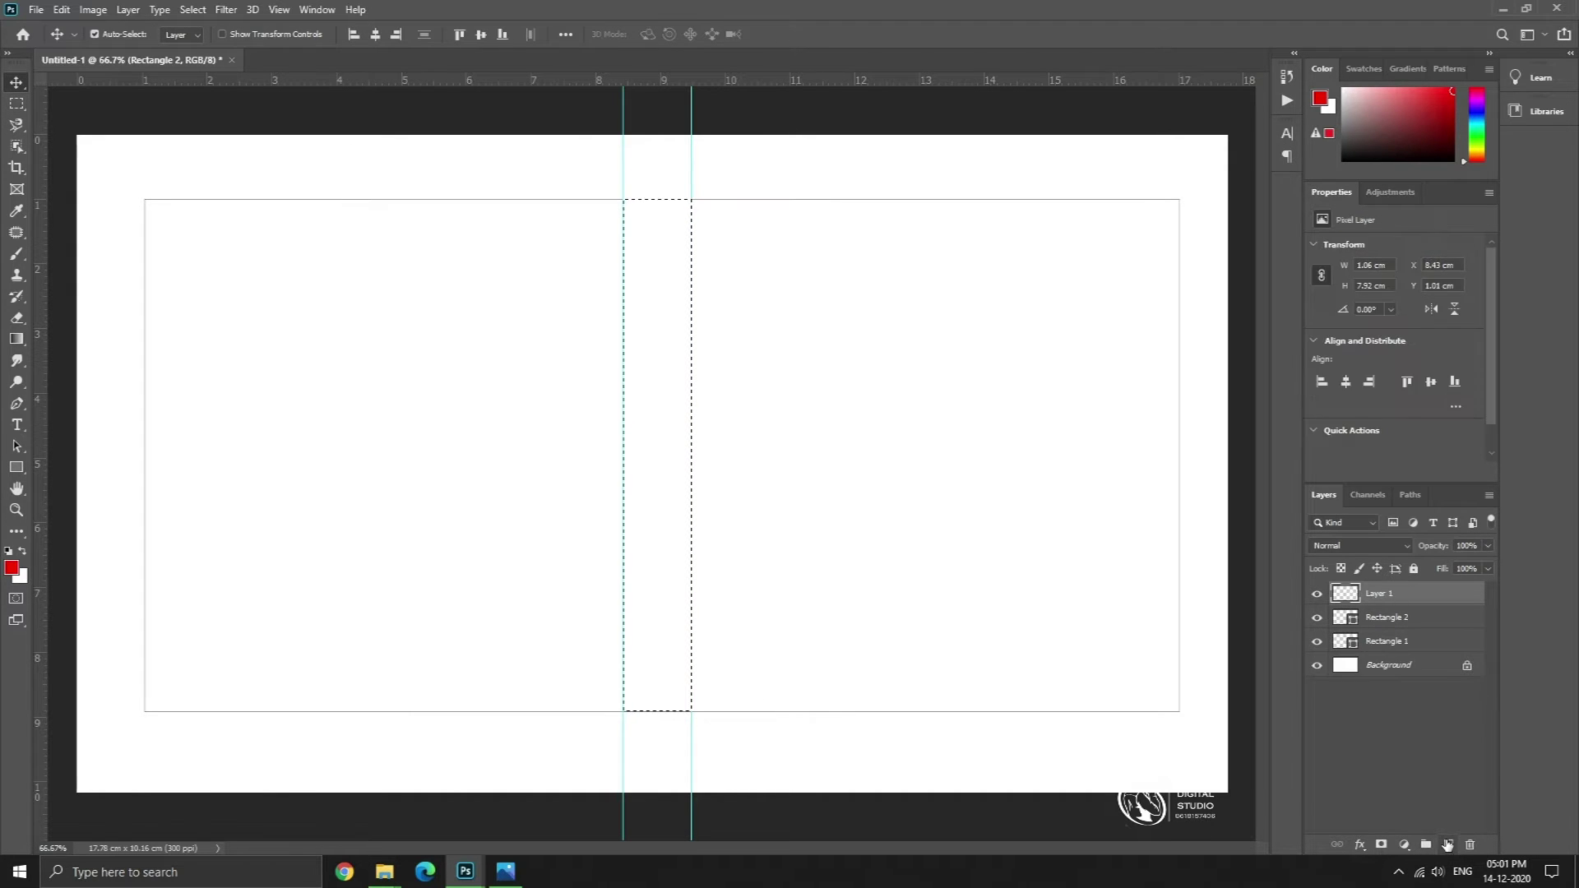
key(b)
mouse_move(624, 288)
mouse_down()
mouse_move(617, 776)
mouse_move(635, 509)
mouse_up()
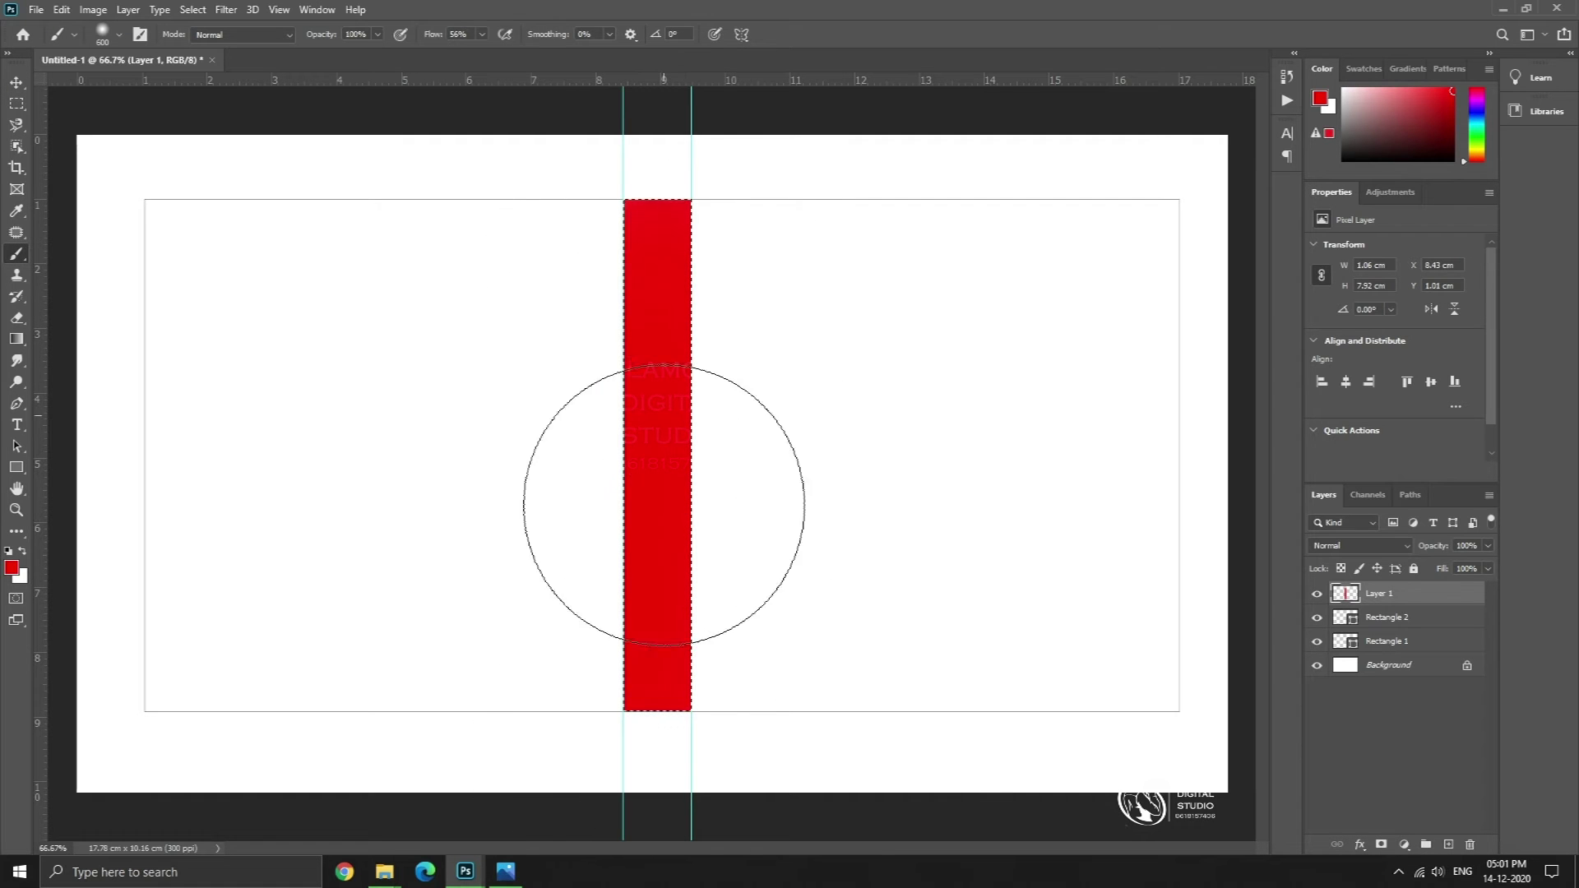
- Choose a dark red foreground colour, brush it over the middle of the red spine strip, and deselect
click(11, 567)
click(422, 341)
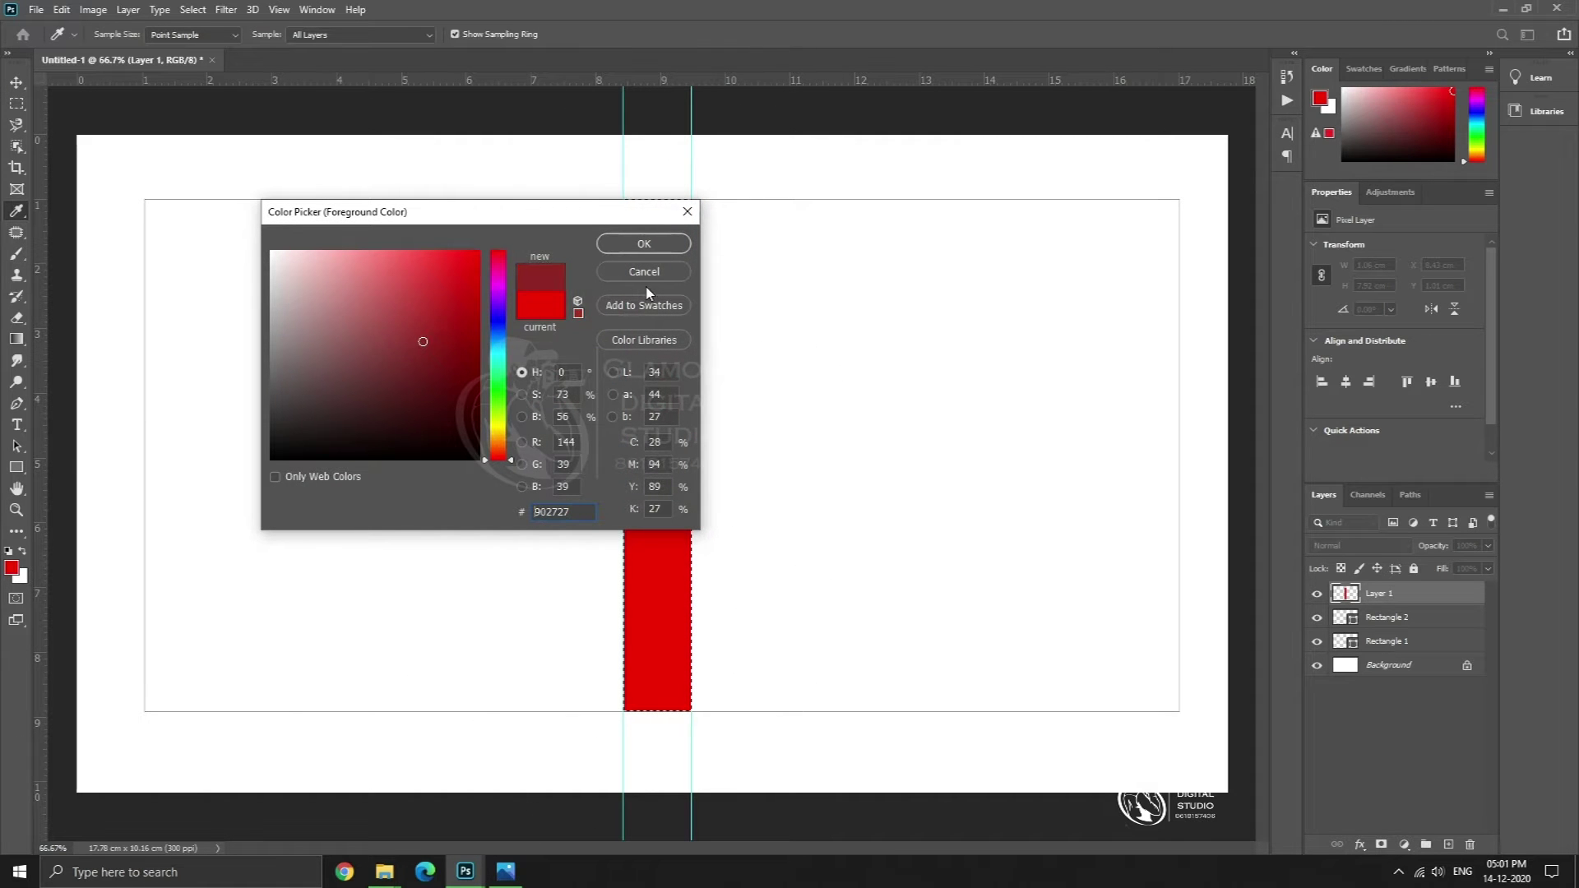
drag(431, 352, 451, 358)
click(644, 243)
mouse_move(643, 432)
mouse_down()
mouse_move(625, 459)
mouse_move(702, 366)
mouse_move(656, 601)
mouse_move(655, 469)
mouse_up()
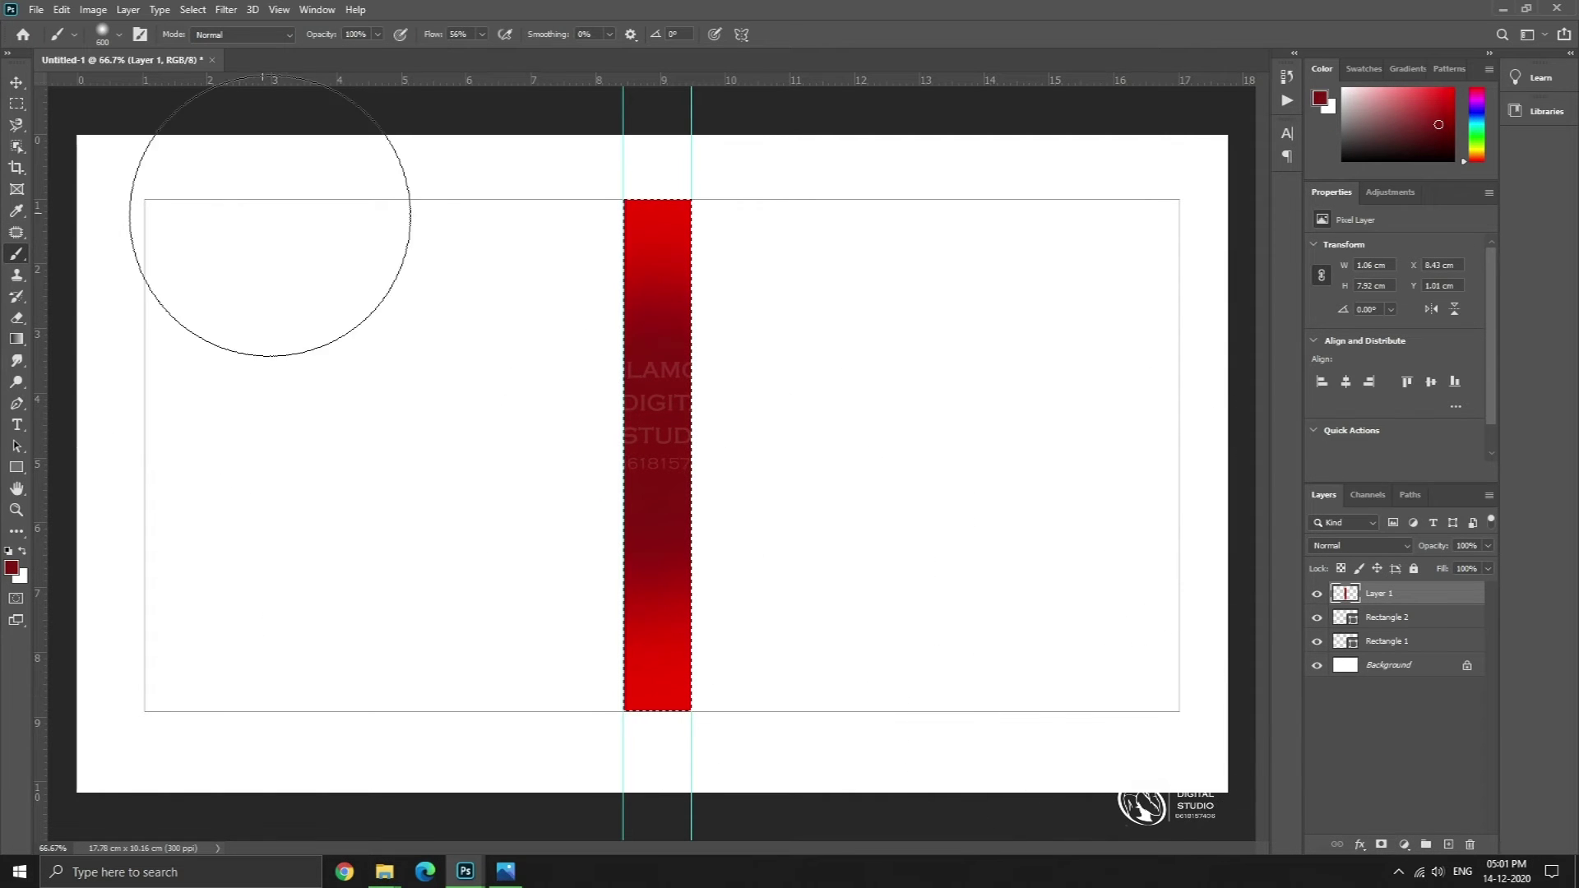
key(ctrl+d)
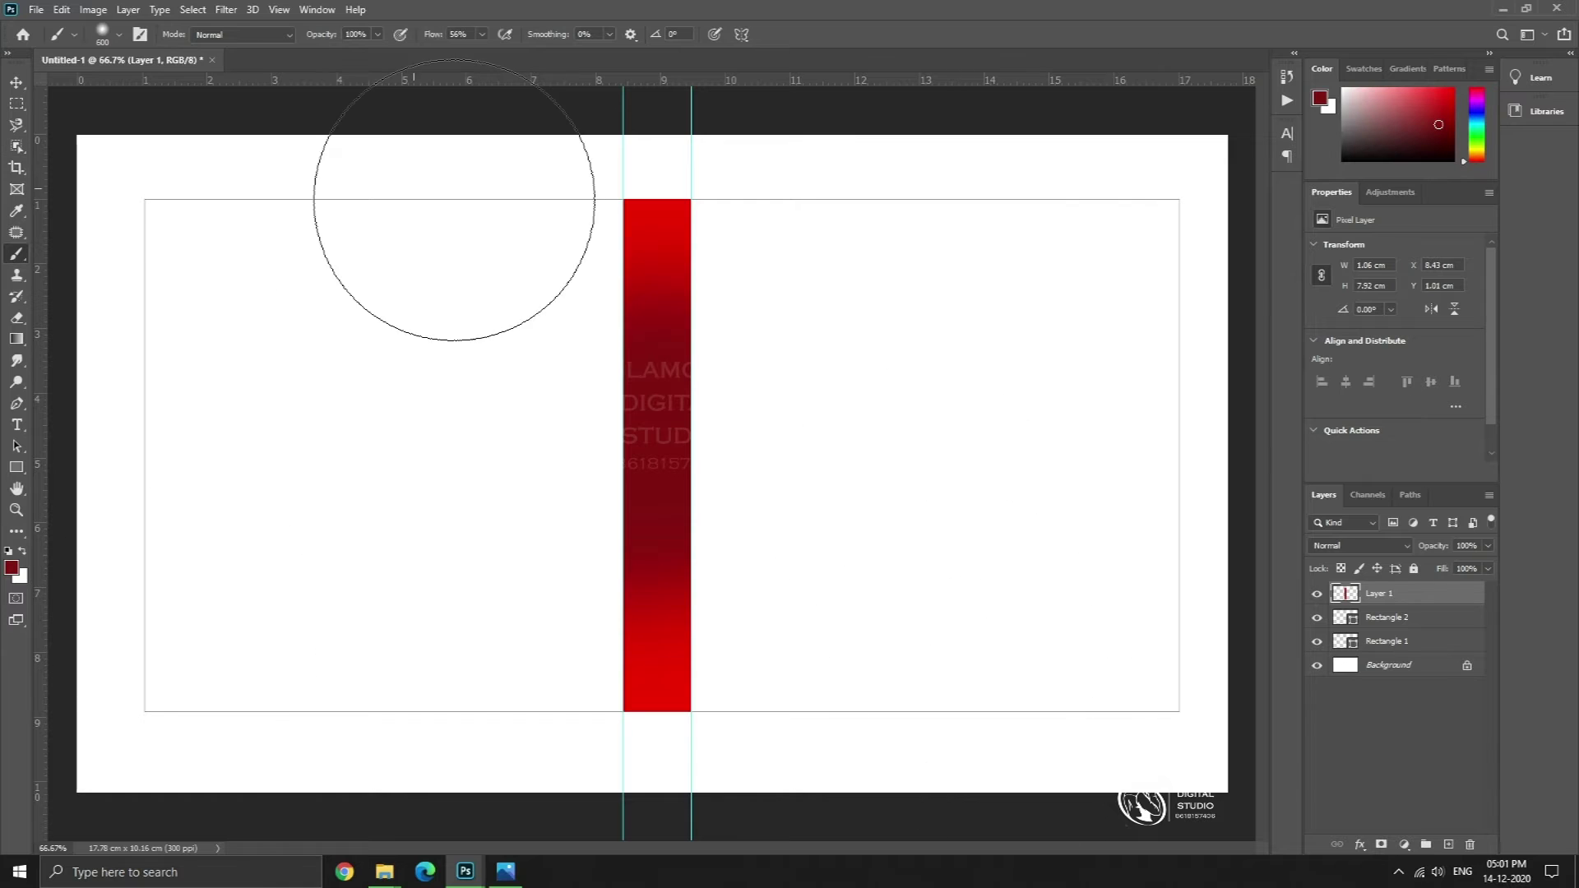
- Copy the apples photo from its document window into the layout as a new layer and minimize the photo's window
mouse_move(465, 872)
click(599, 797)
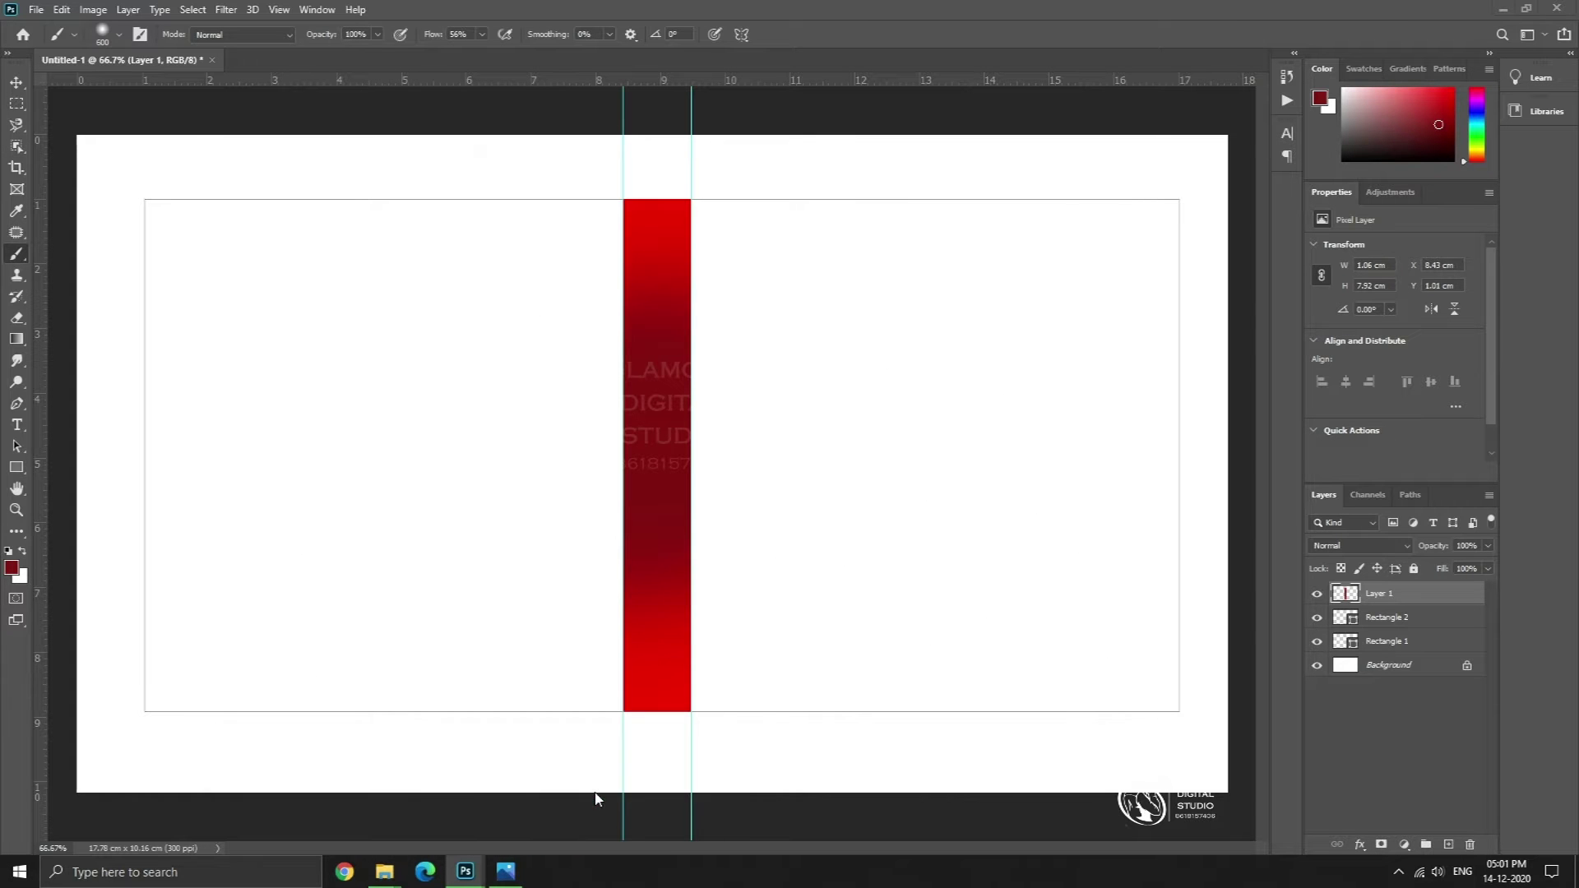
click(16, 83)
drag(765, 178, 257, 423)
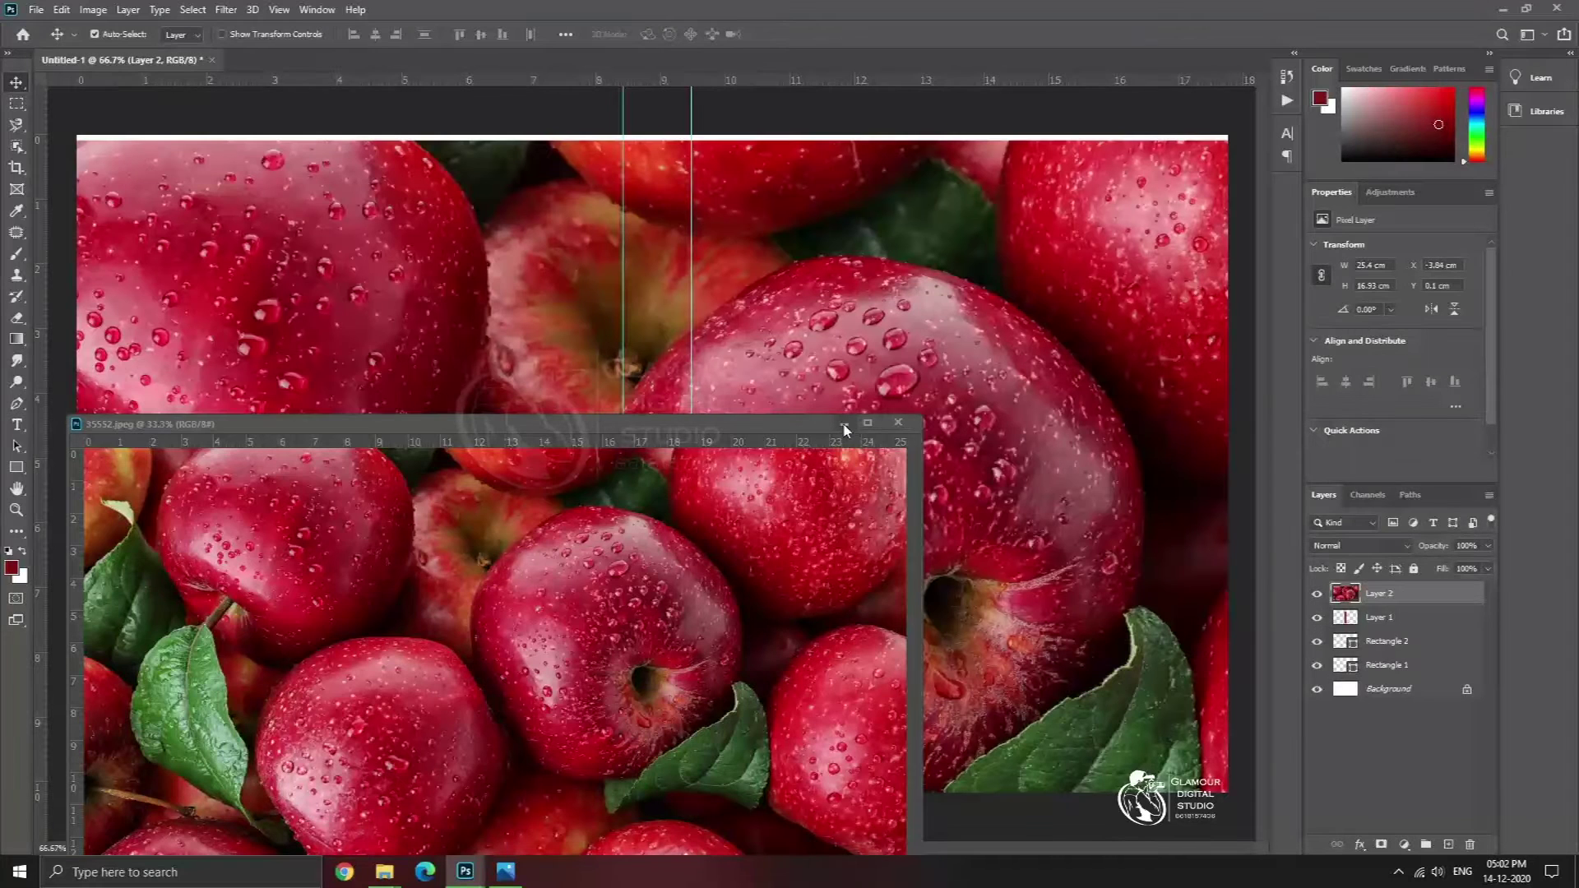
click(845, 423)
click(951, 520)
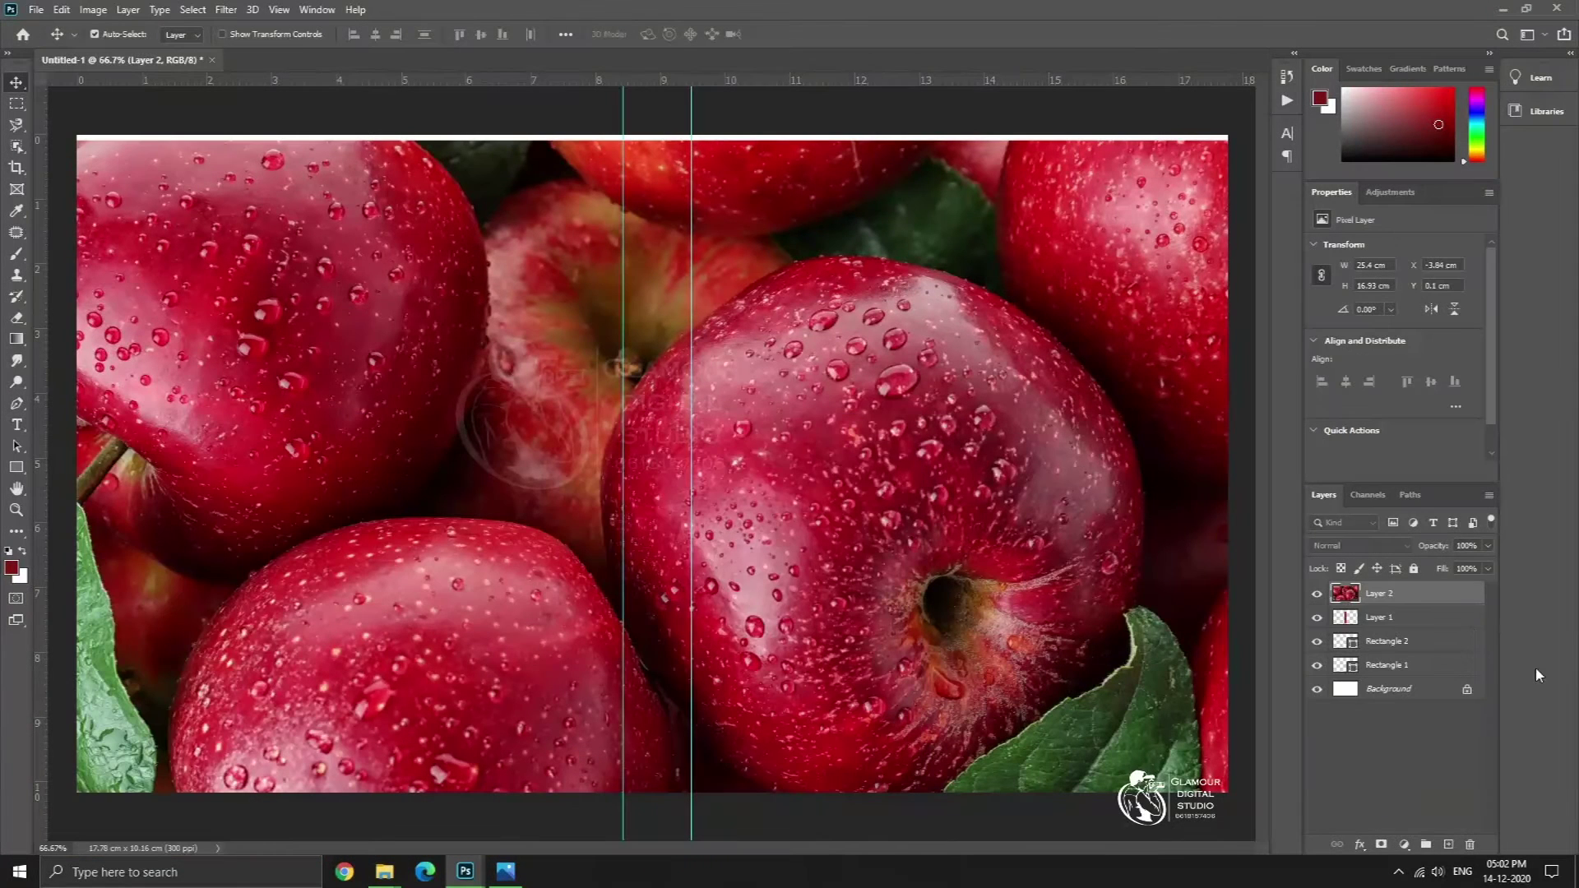
- Rotate the apples photo 90°, scale it to 36.90% and position it over the right half of the layout
key(ctrl+t)
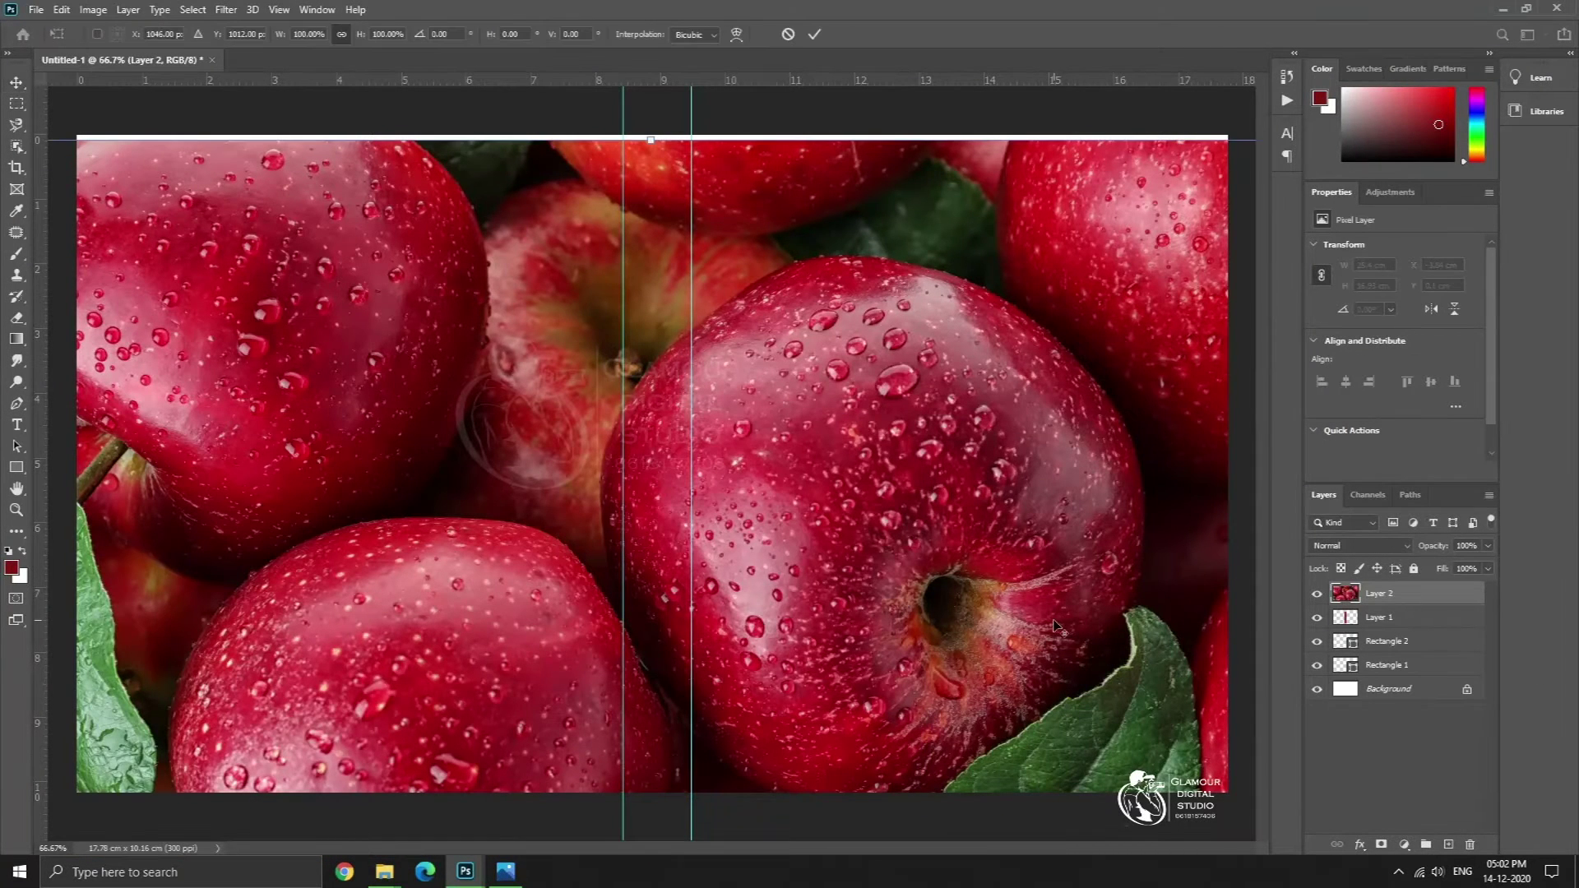
key(ctrl+0)
drag(1167, 605, 595, 604)
drag(500, 565, 919, 427)
drag(1058, 297, 882, 637)
drag(832, 748, 832, 663)
key(Return)
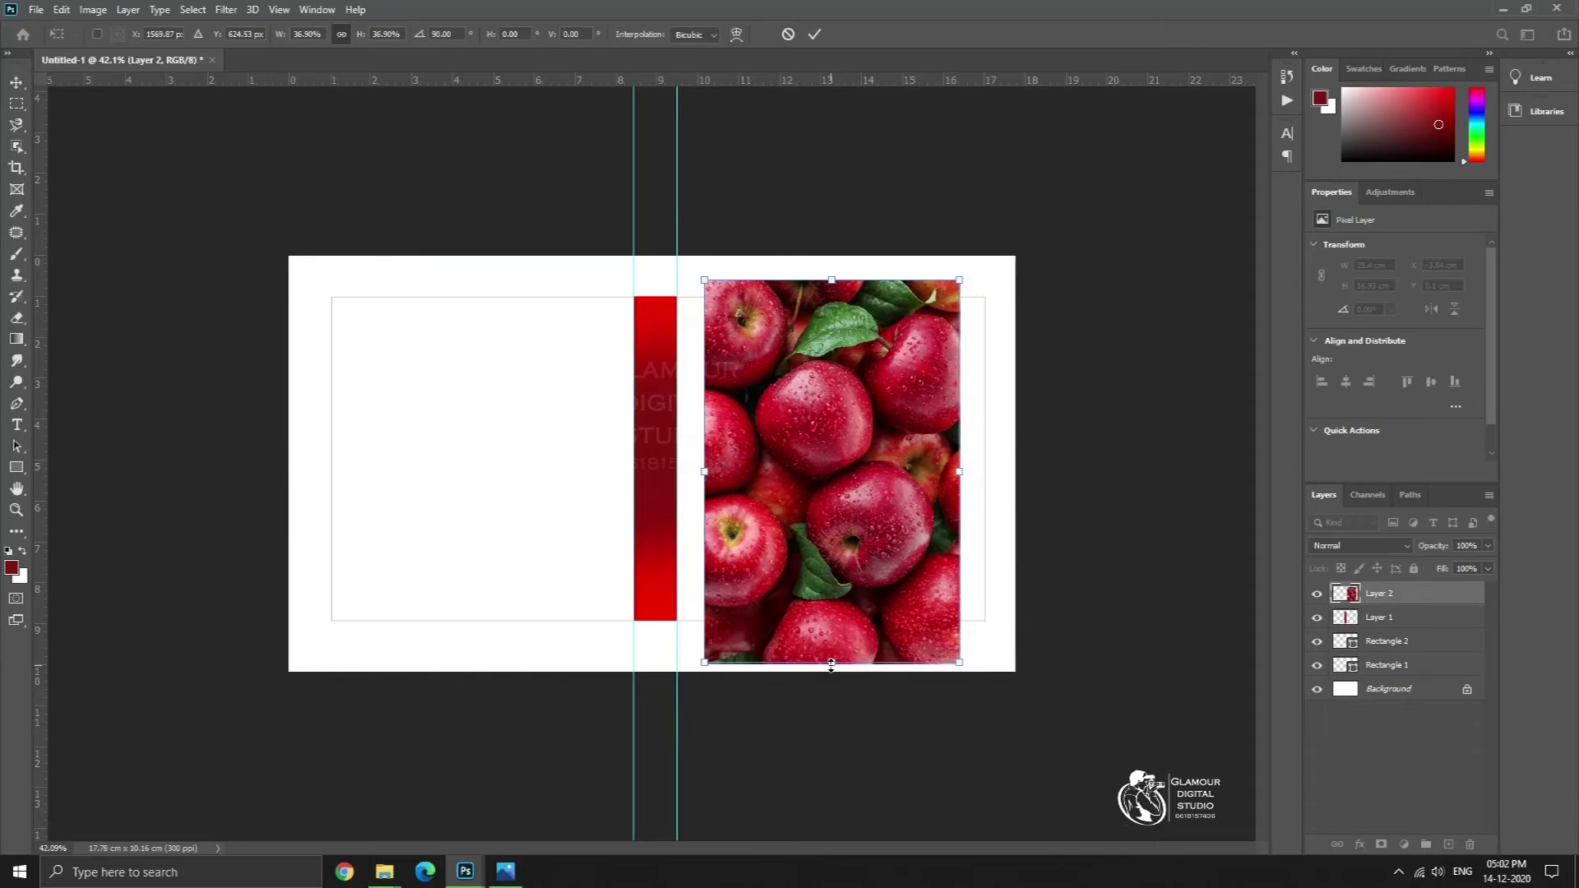
- Move the apples photo to the canvas's left edge and place its layer directly above Rectangle 1
drag(806, 516, 303, 536)
click(778, 525)
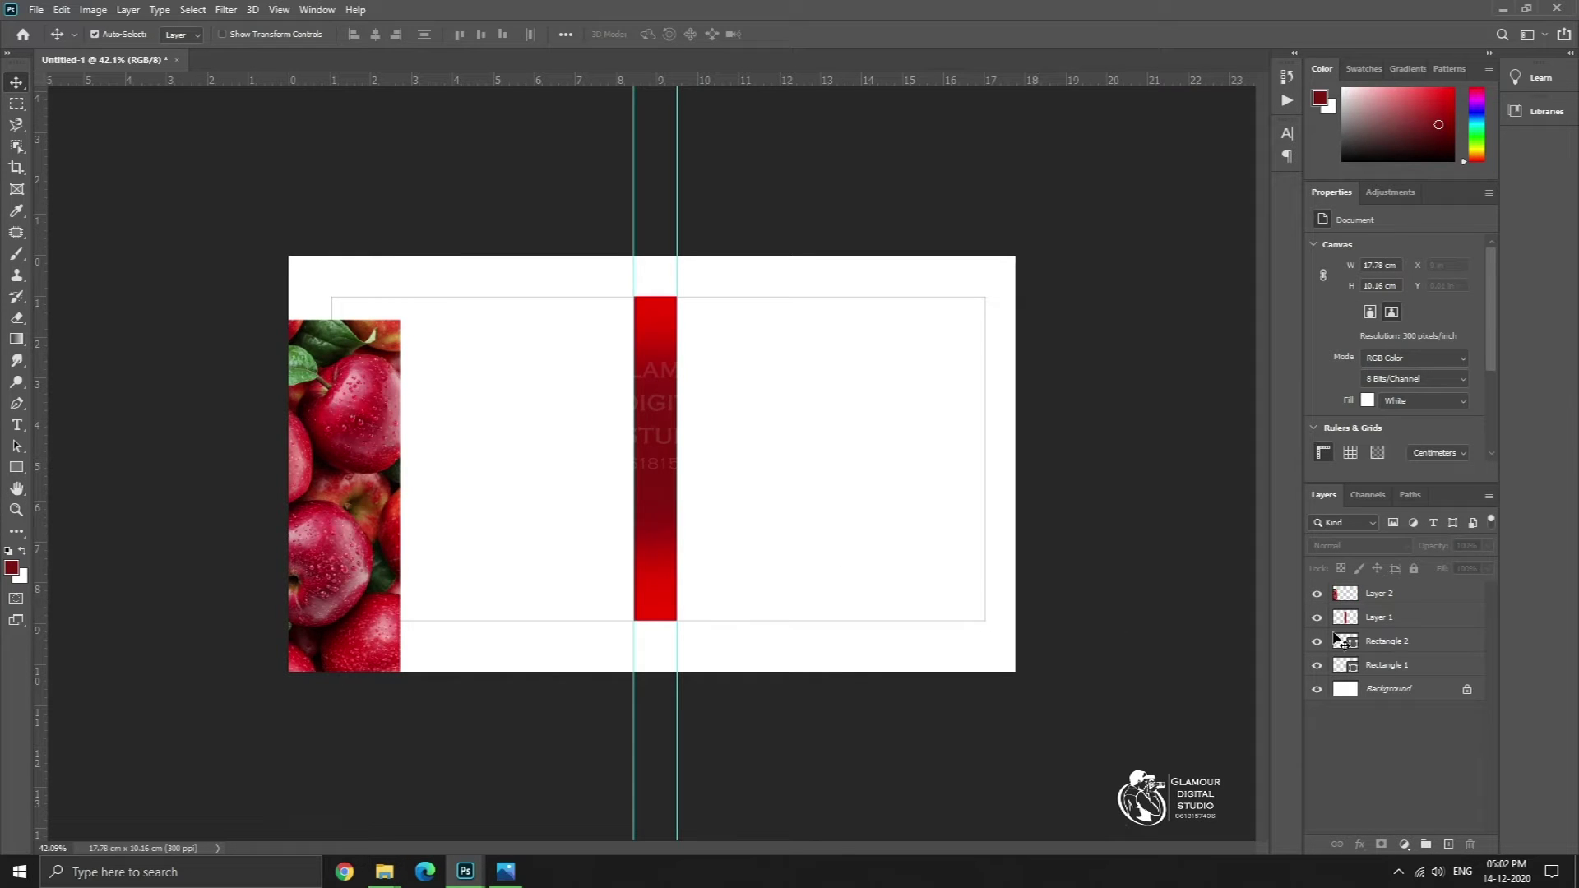
click(1384, 649)
drag(1373, 597, 1381, 642)
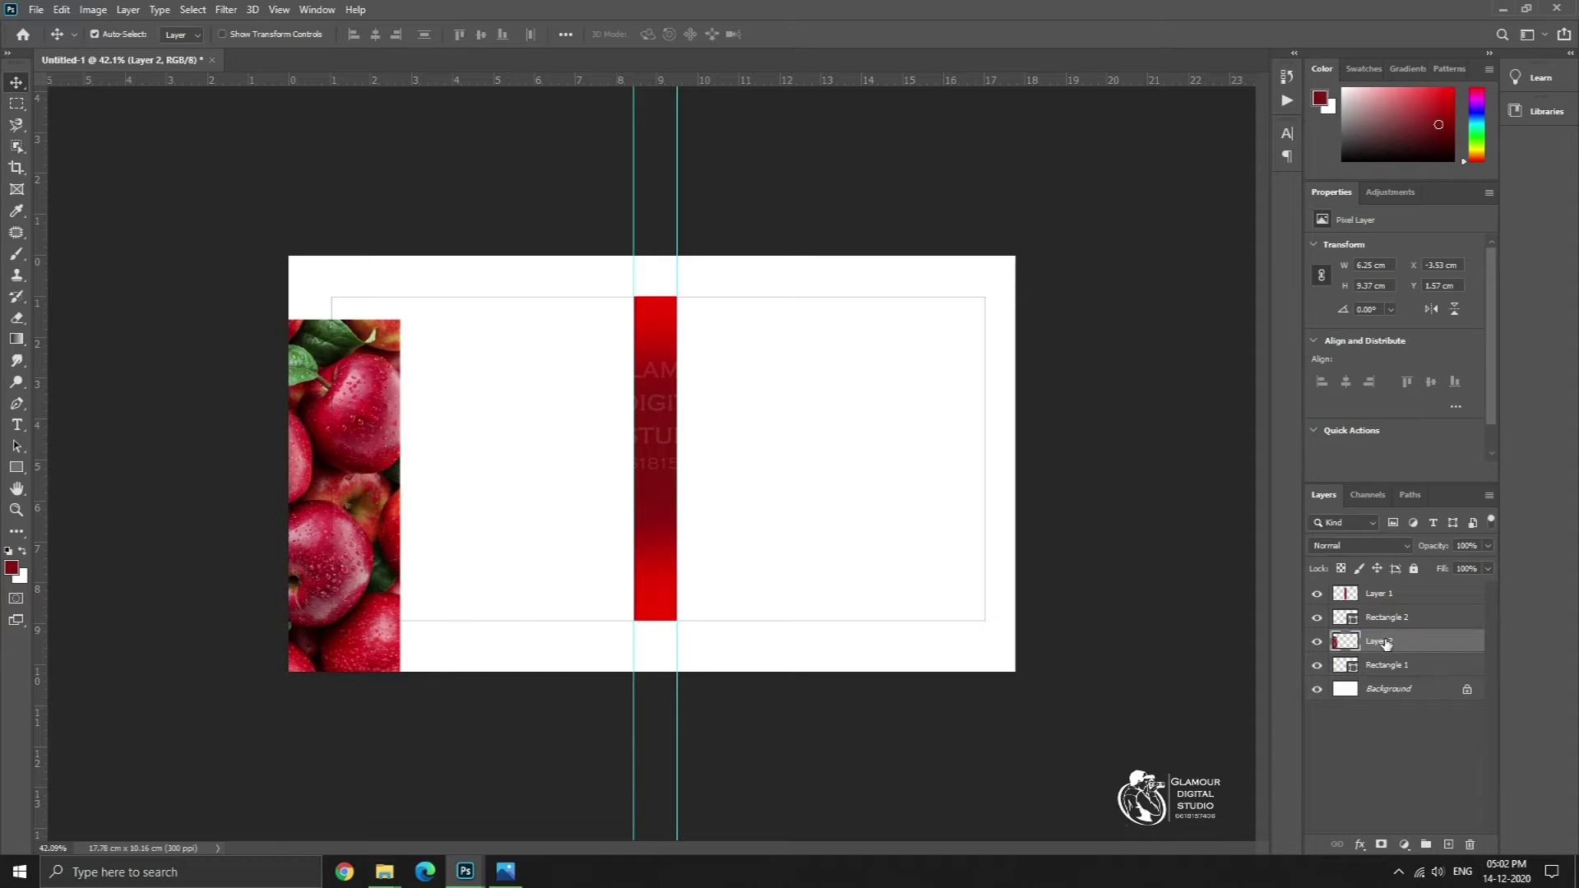
- Try clipping the apples photo to Rectangle 1 with the photo moved over the right half, and release the clipping mask
right_click(1382, 642)
click(1265, 478)
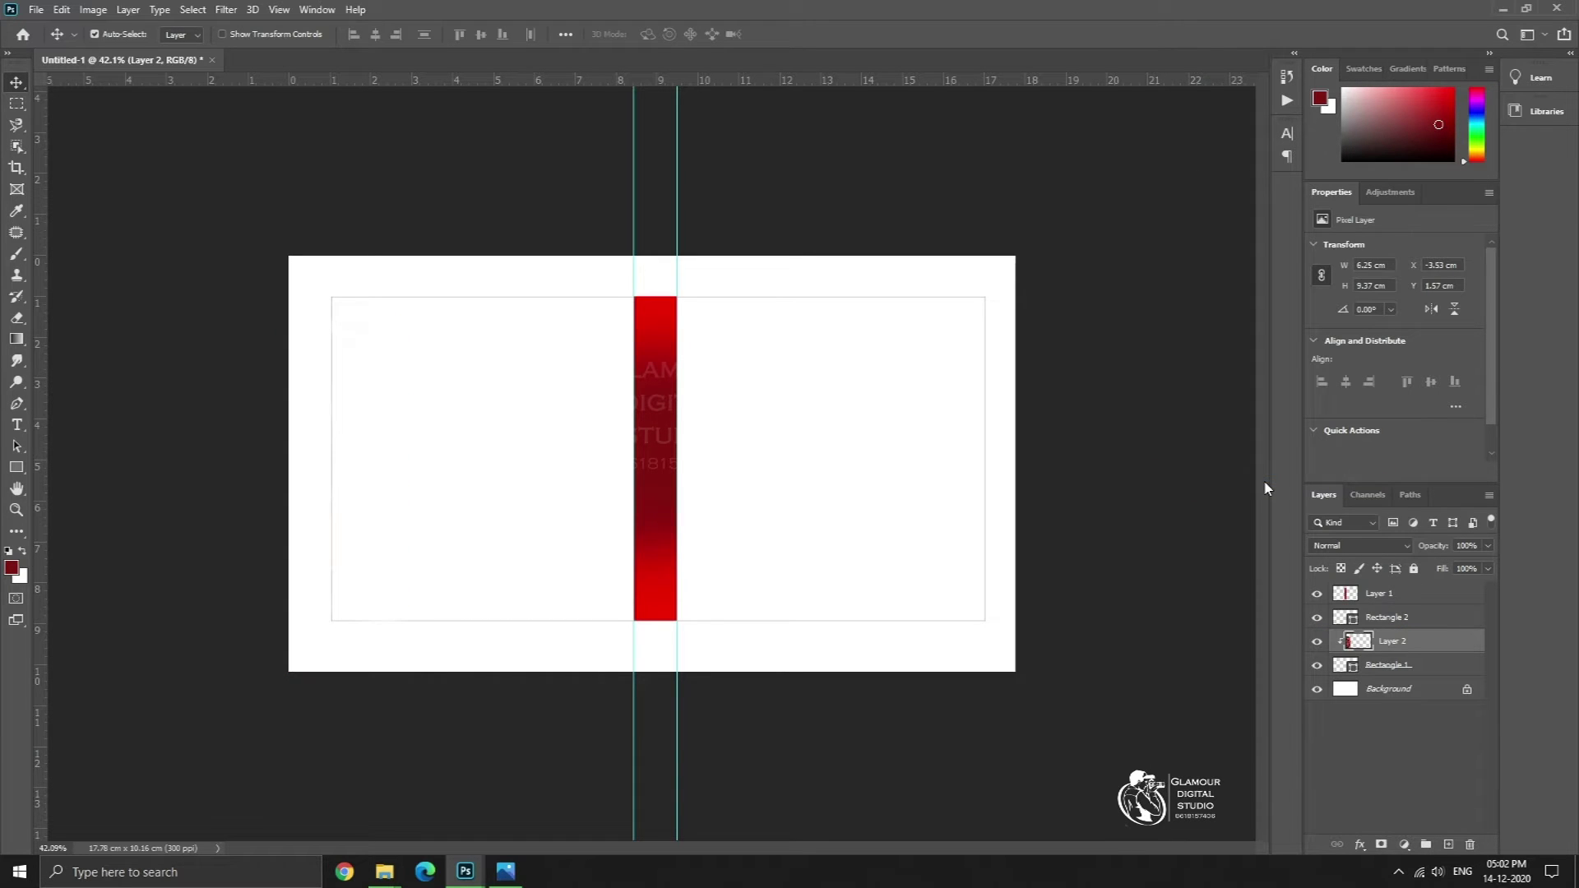
key(ctrl+t)
drag(154, 504, 768, 476)
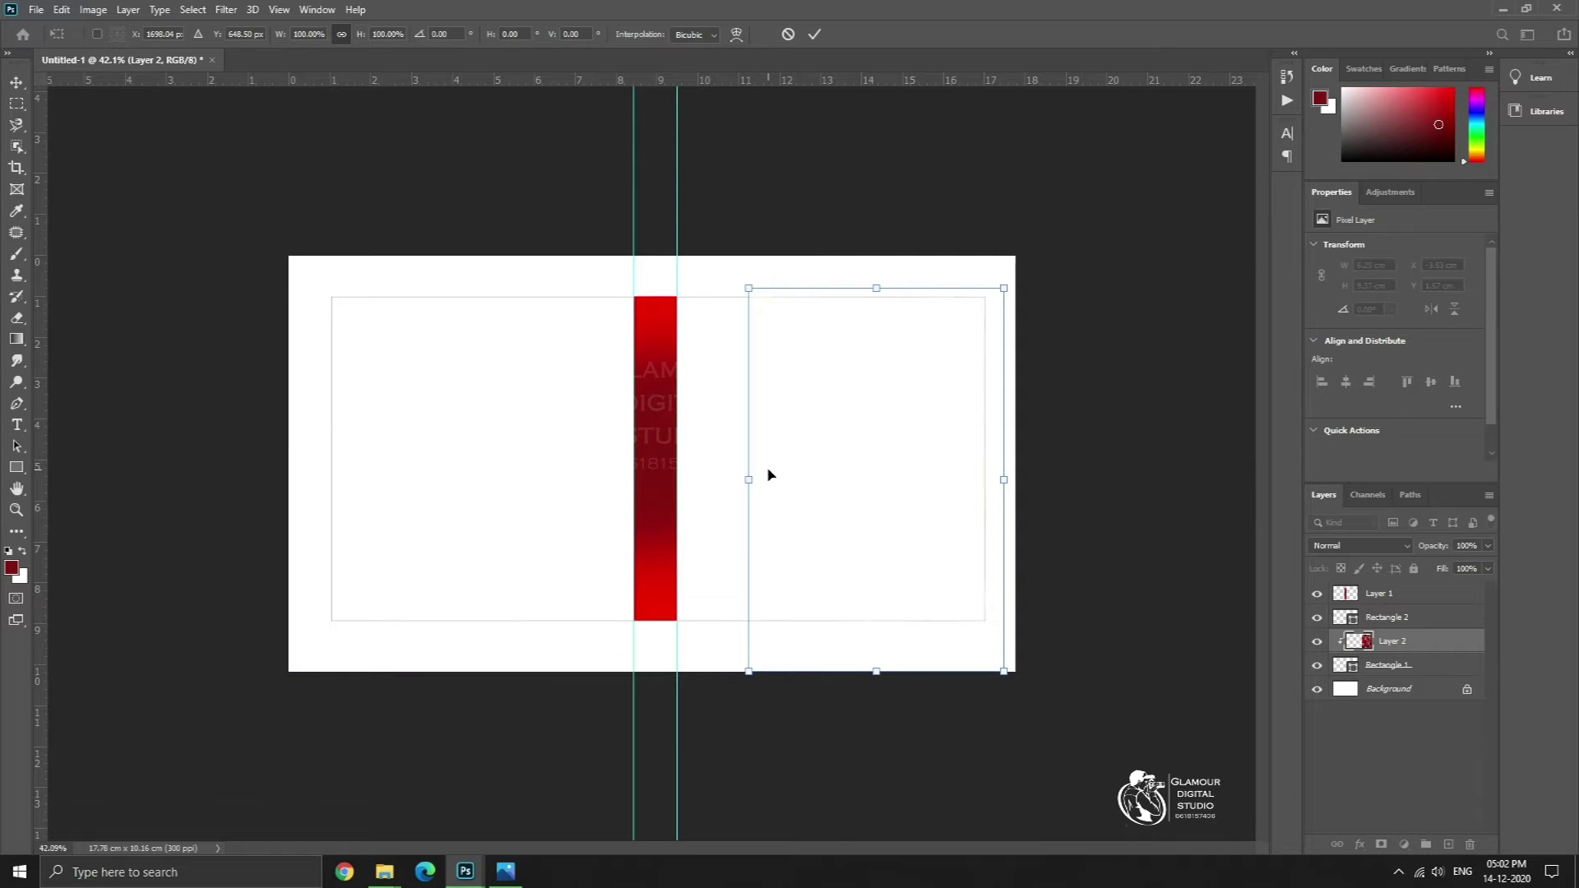
key(Return)
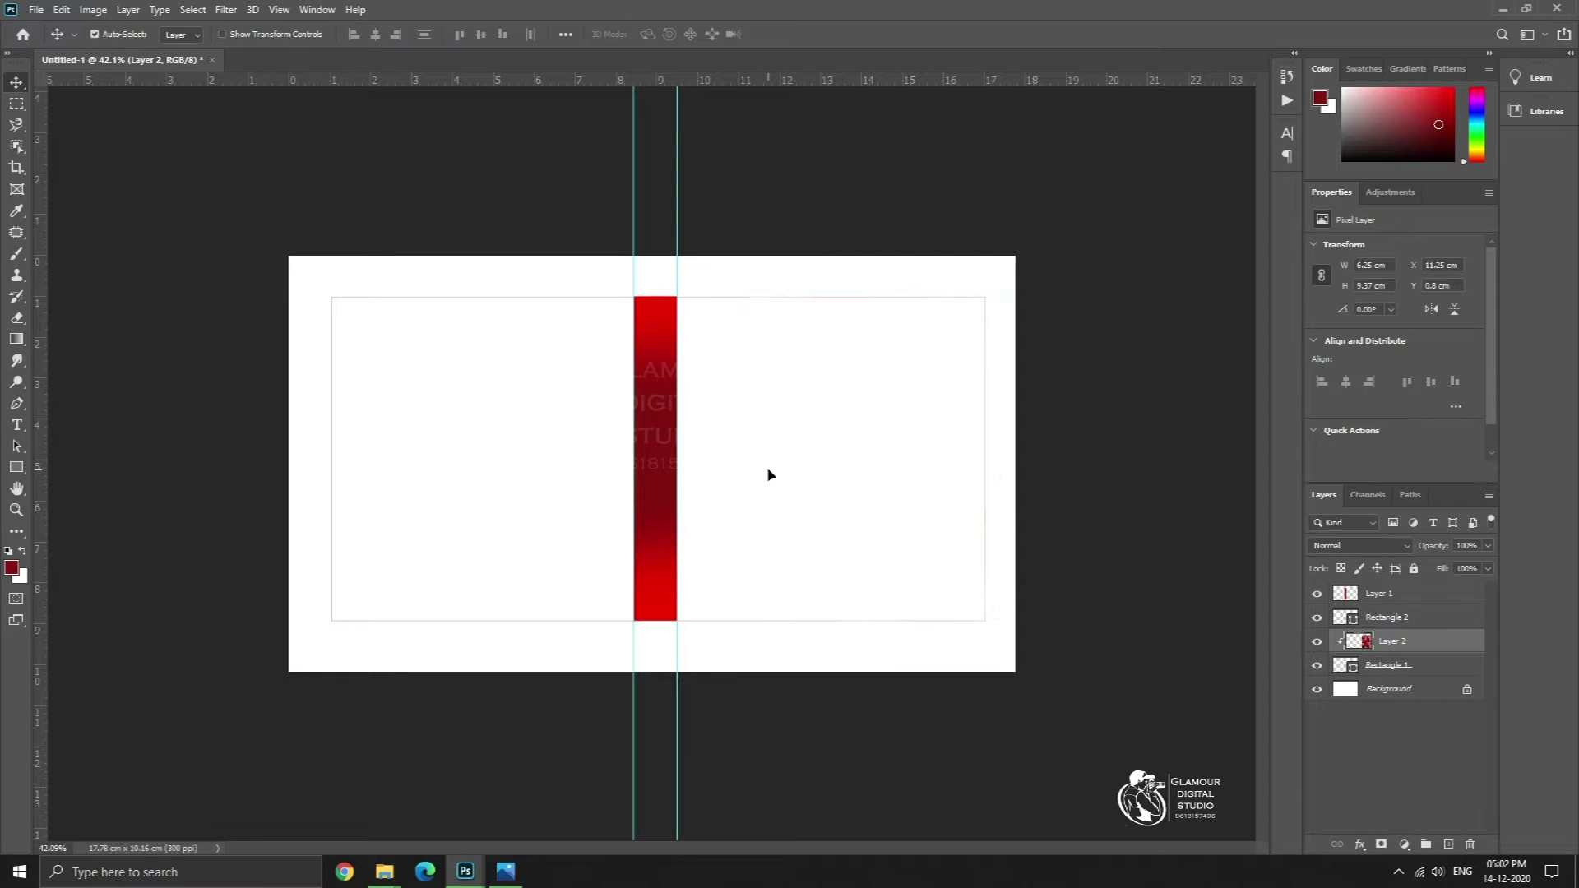
right_click(1425, 645)
click(1247, 481)
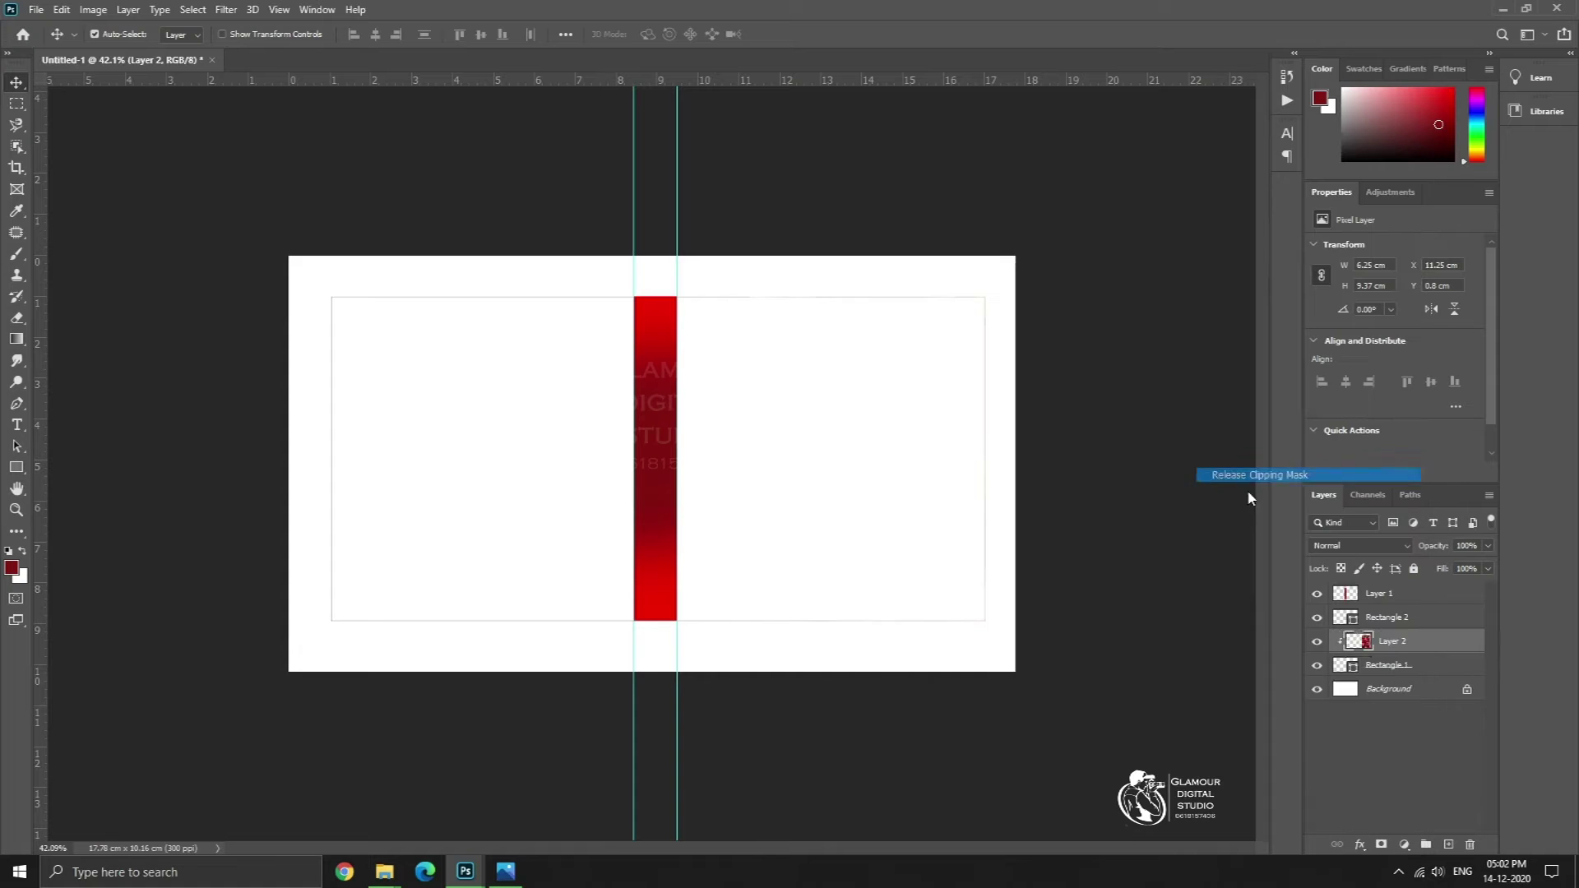
- Move the apples photo onto the left half of the layout, beside the spine
drag(937, 497, 474, 538)
click(890, 547)
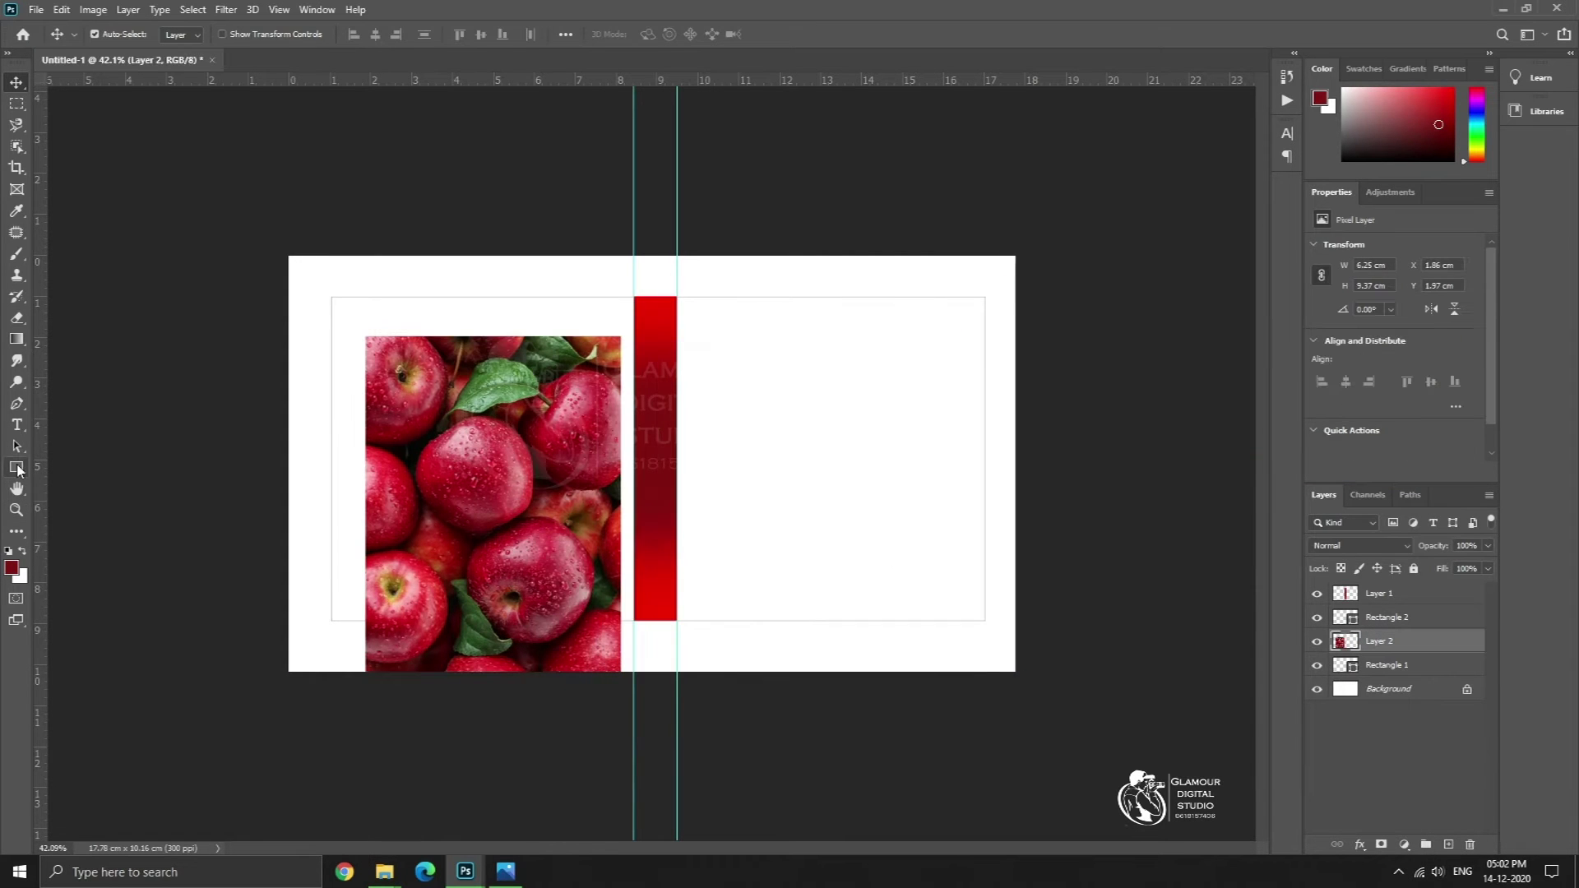
- Draw an unfilled rectangle about 890 × 937 px over the right panel, from the spine to the outer rectangle's edge
click(17, 467)
scroll(744, 324, up, 3)
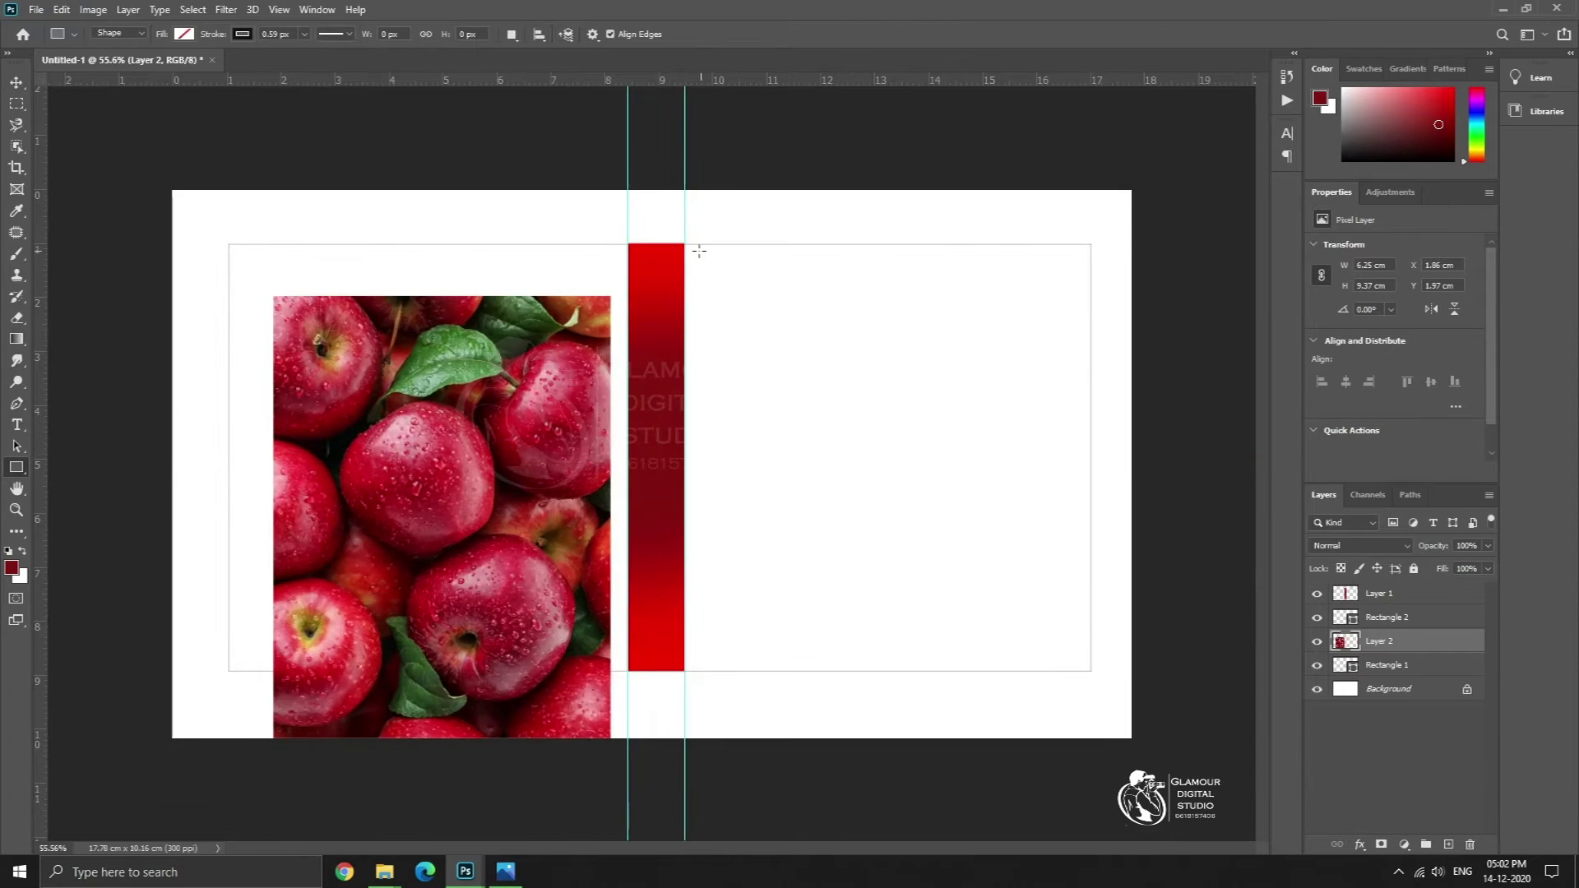
mouse_move(684, 245)
mouse_down()
mouse_move(782, 646)
mouse_move(1090, 671)
mouse_up()
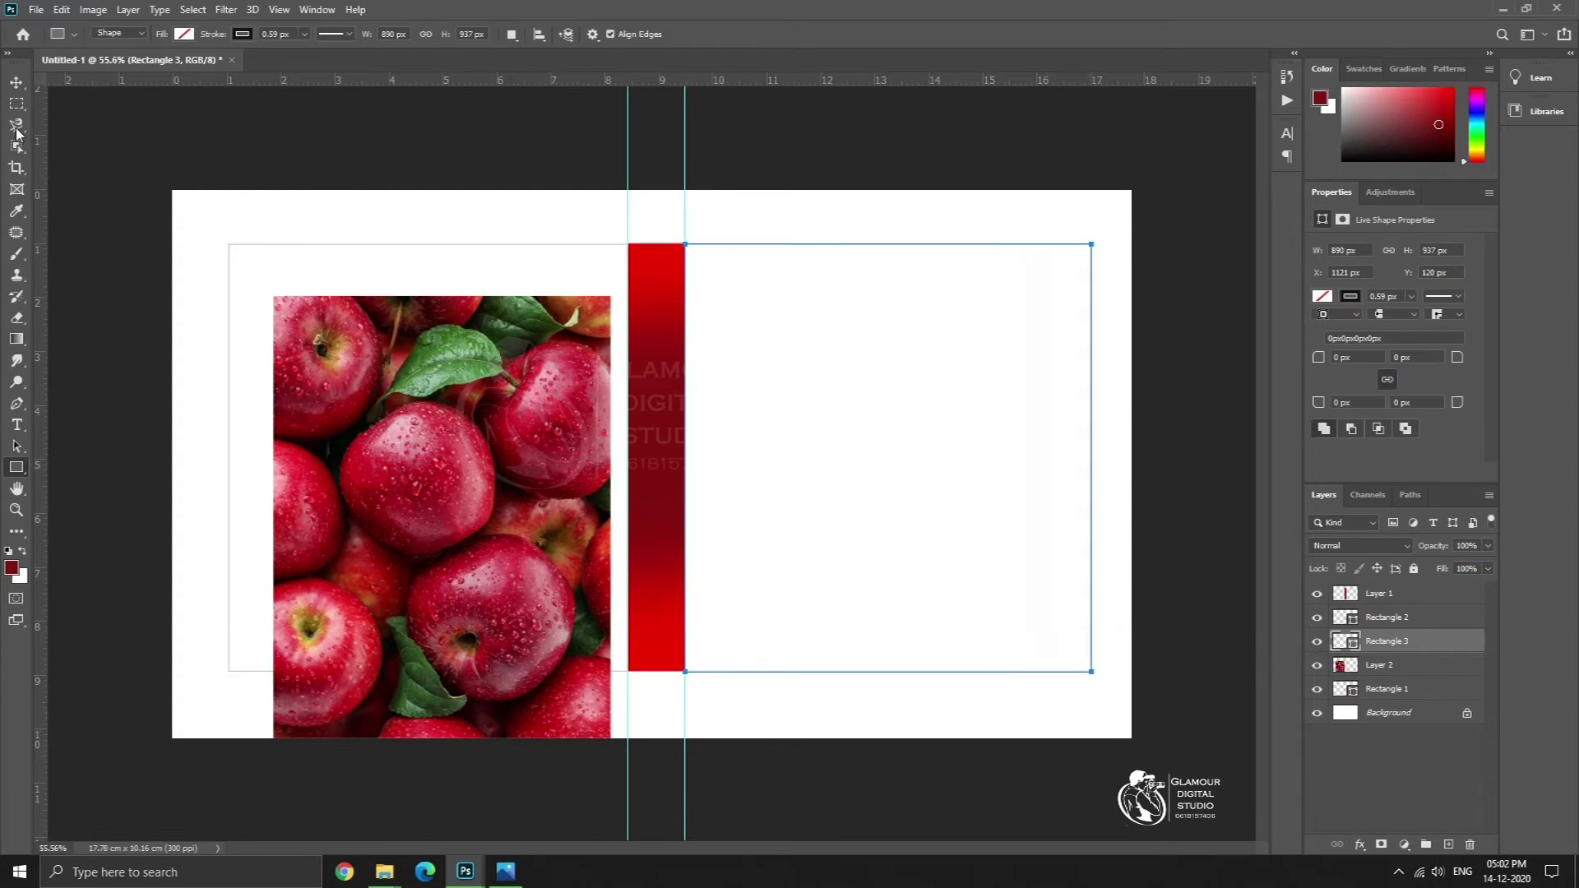
- Try to clip the apples photo to the right-panel rectangle, with its layer above Rectangle 3 and the photo moved over that panel
click(14, 80)
drag(423, 530, 666, 440)
drag(1395, 666, 1395, 640)
right_click(1400, 645)
click(1298, 477)
key(ctrl+t)
drag(757, 482, 862, 490)
key(Return)
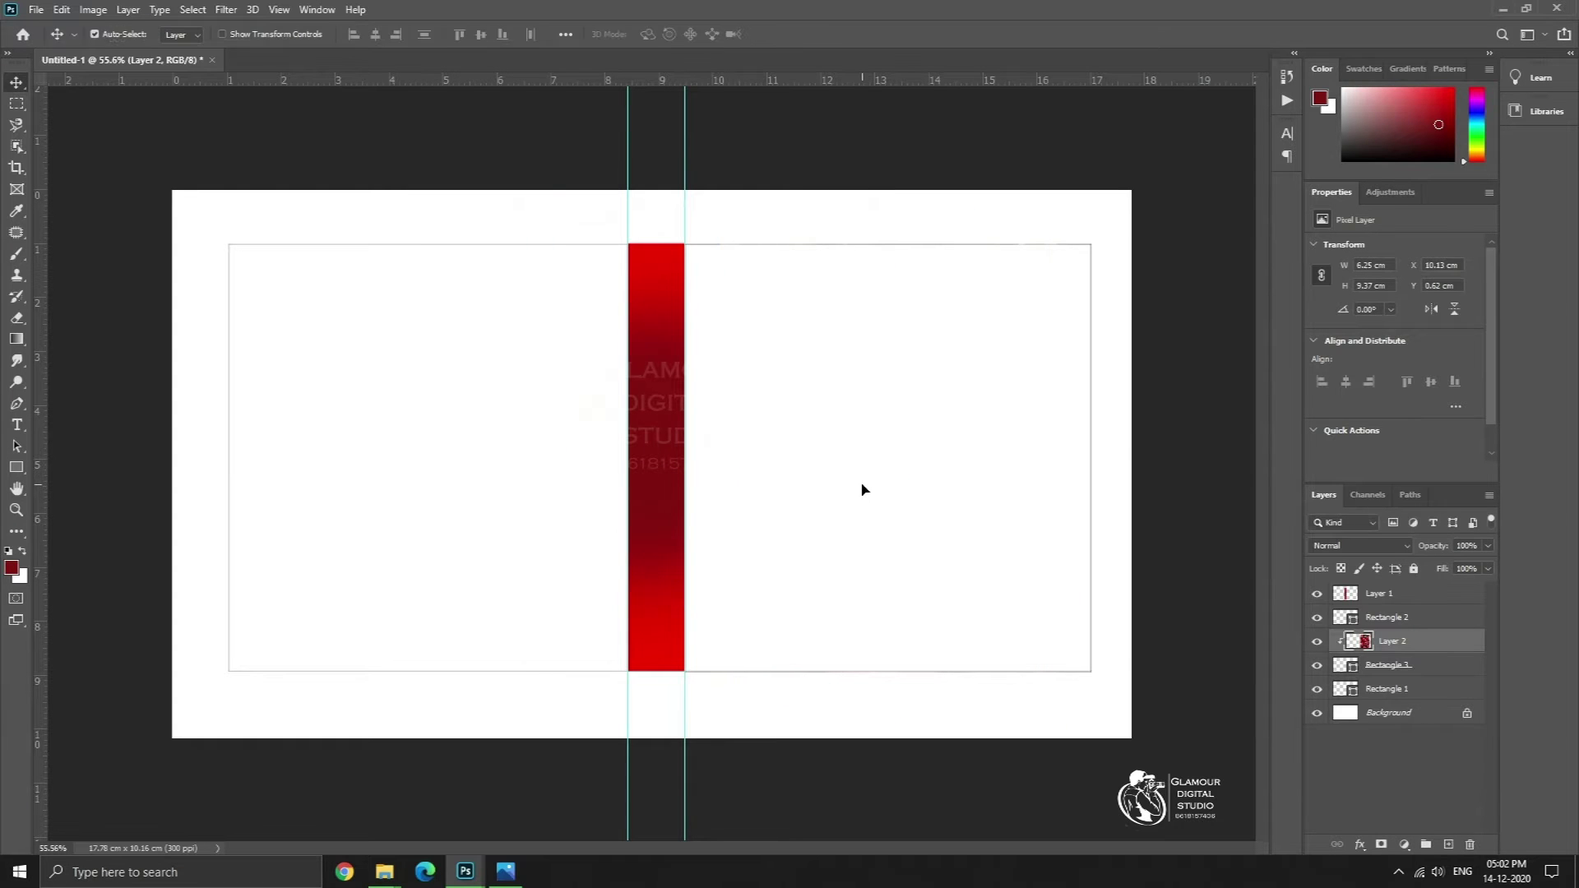
- Undo the photo's clipping and repositioning along with the right-panel rectangle
key(ctrl+z)
key(ctrl+alt+g)
key(ctrl+z)
key(ctrl+z)
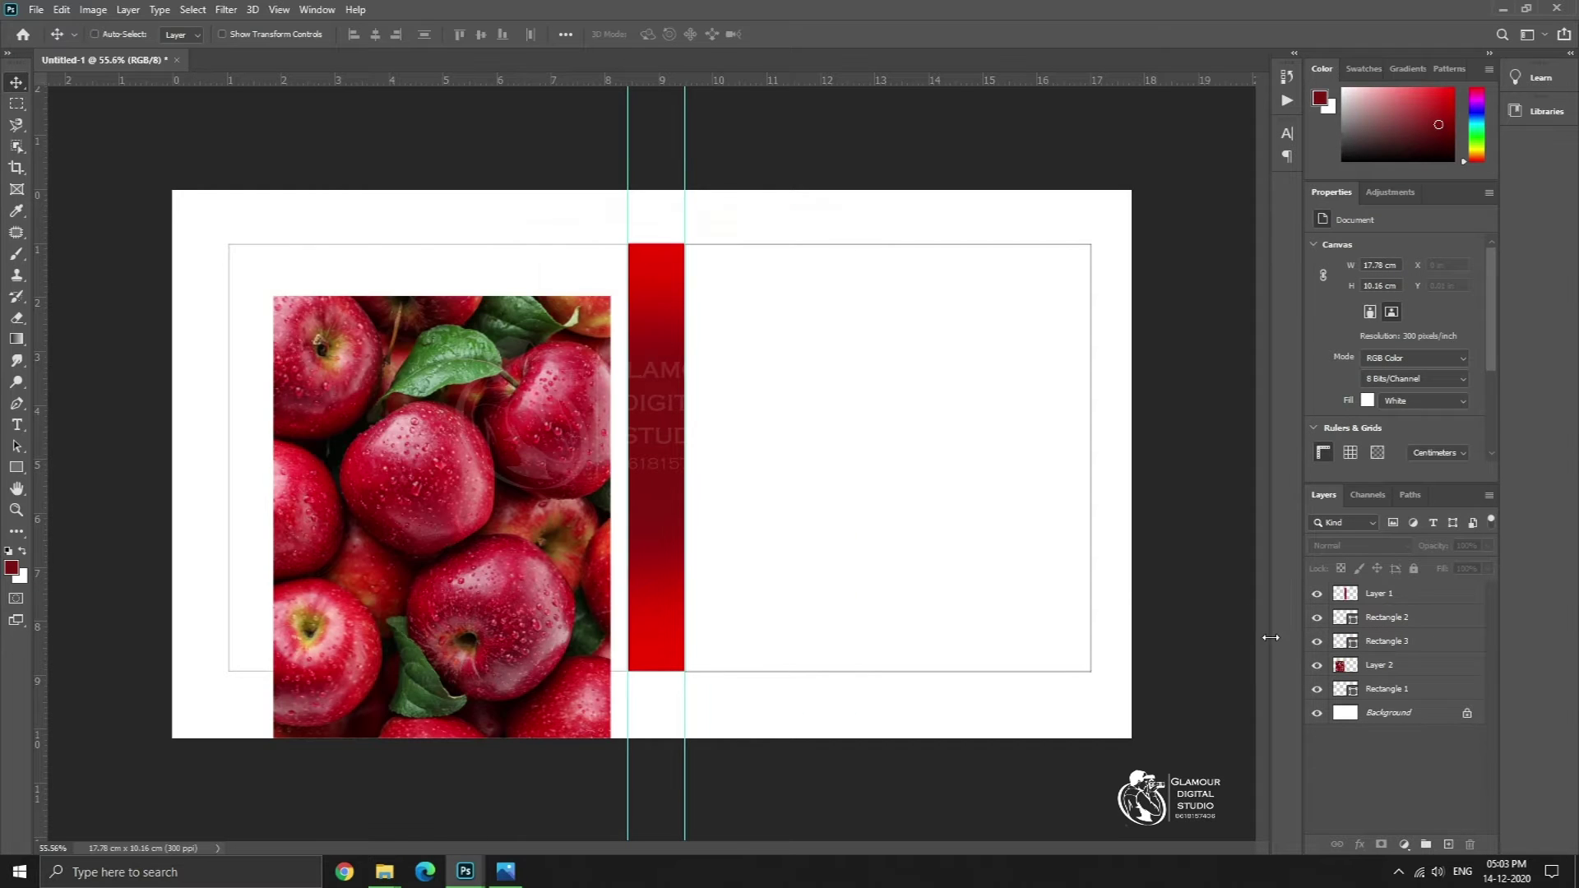
key(ctrl+z)
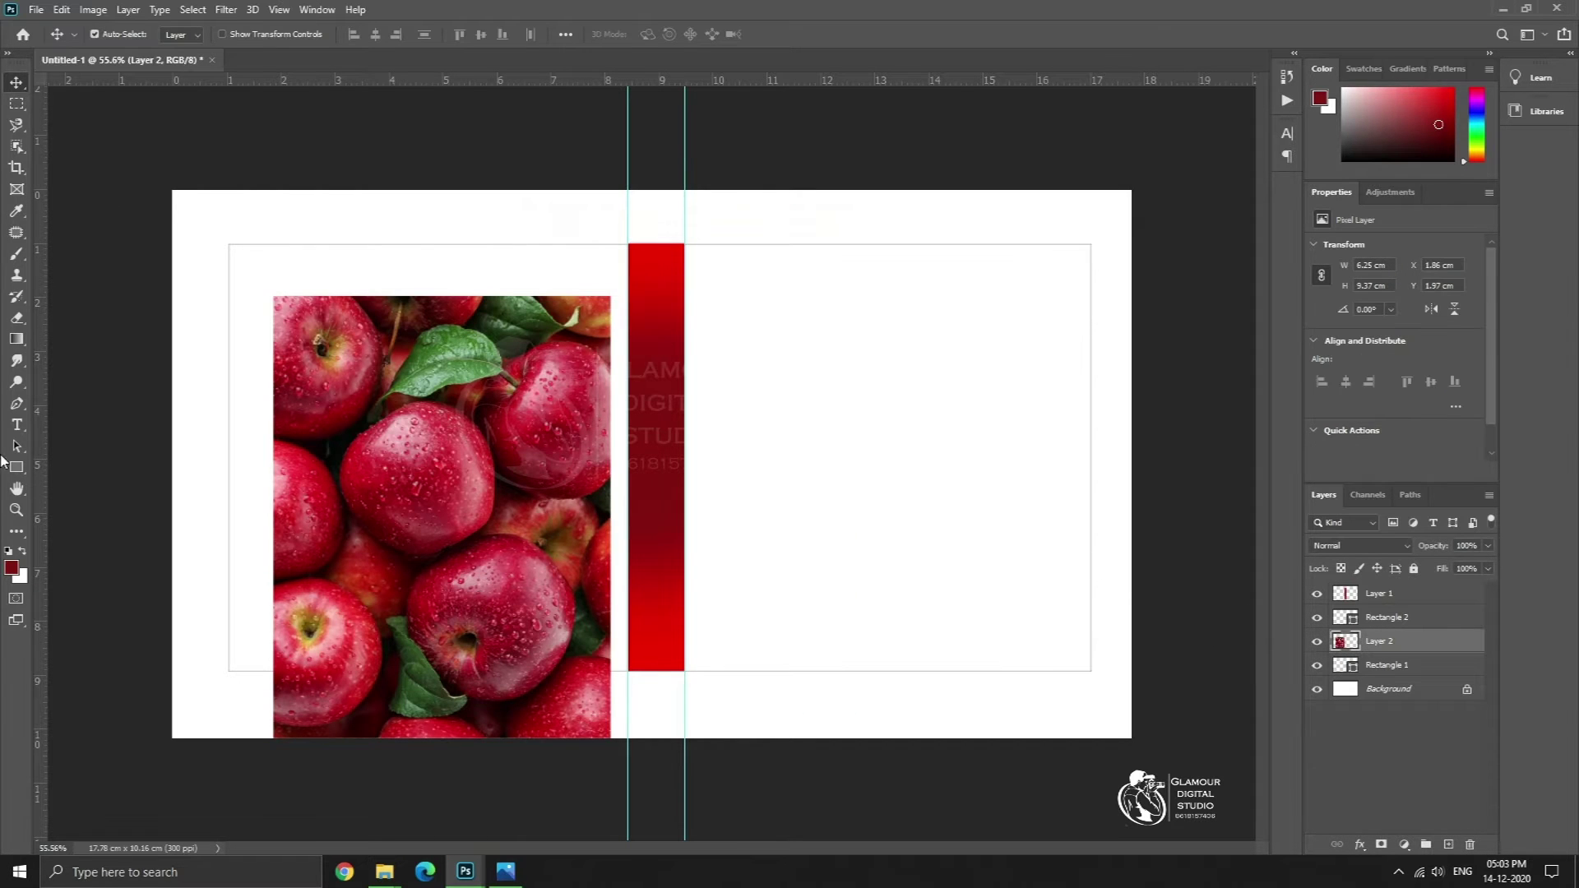
- Draw an unfilled rectangle over the right panel beside the spine and shrink it to about 890 × 933 px
click(16, 467)
drag(682, 244, 1092, 671)
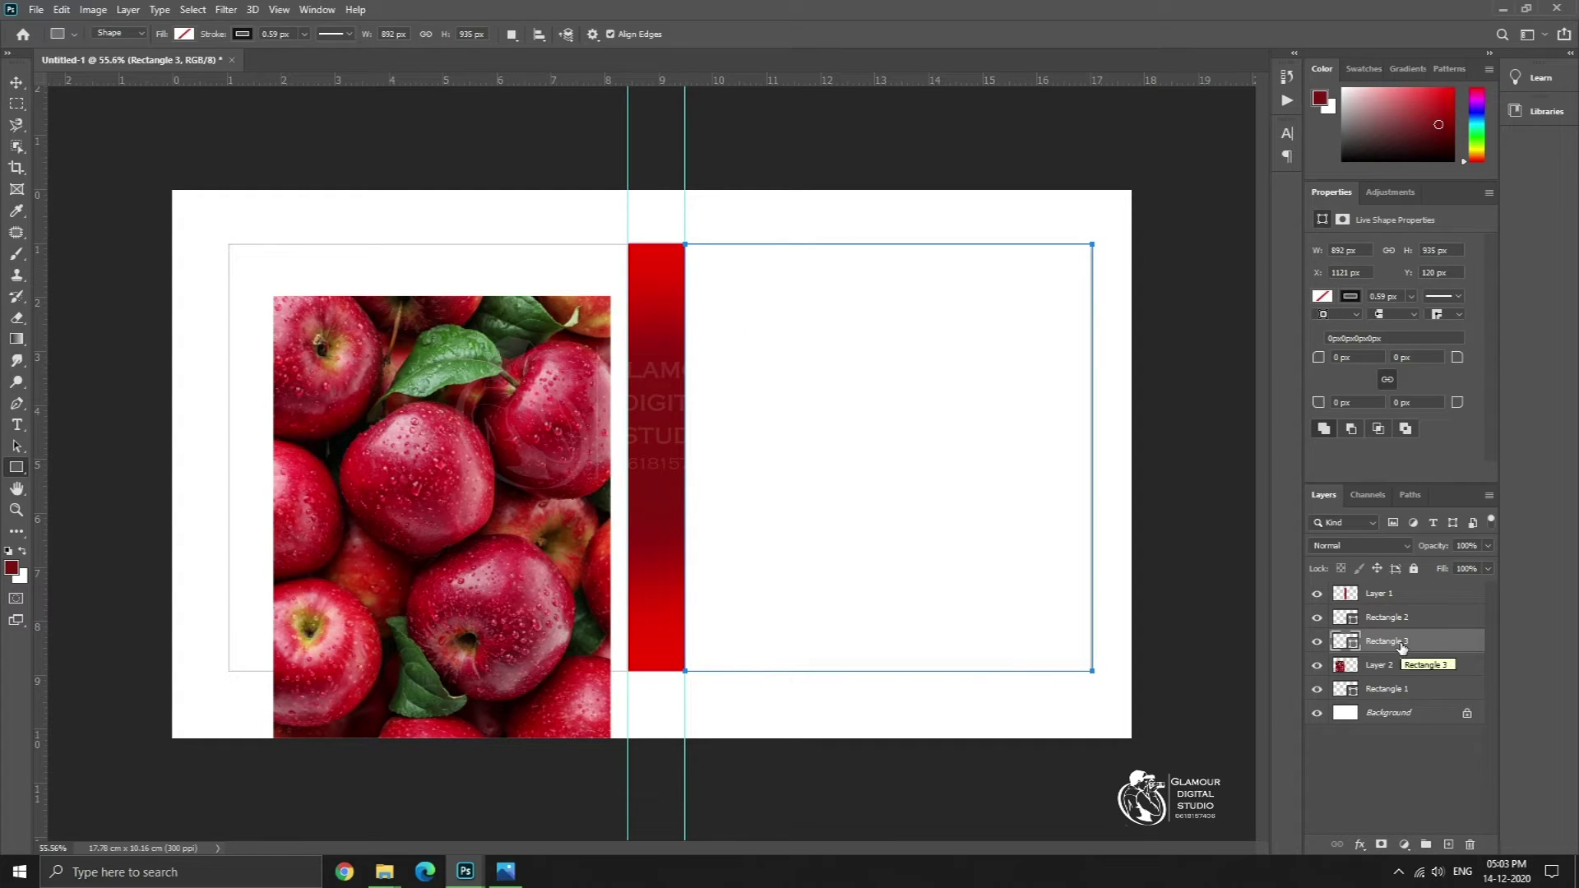
key(ctrl+t)
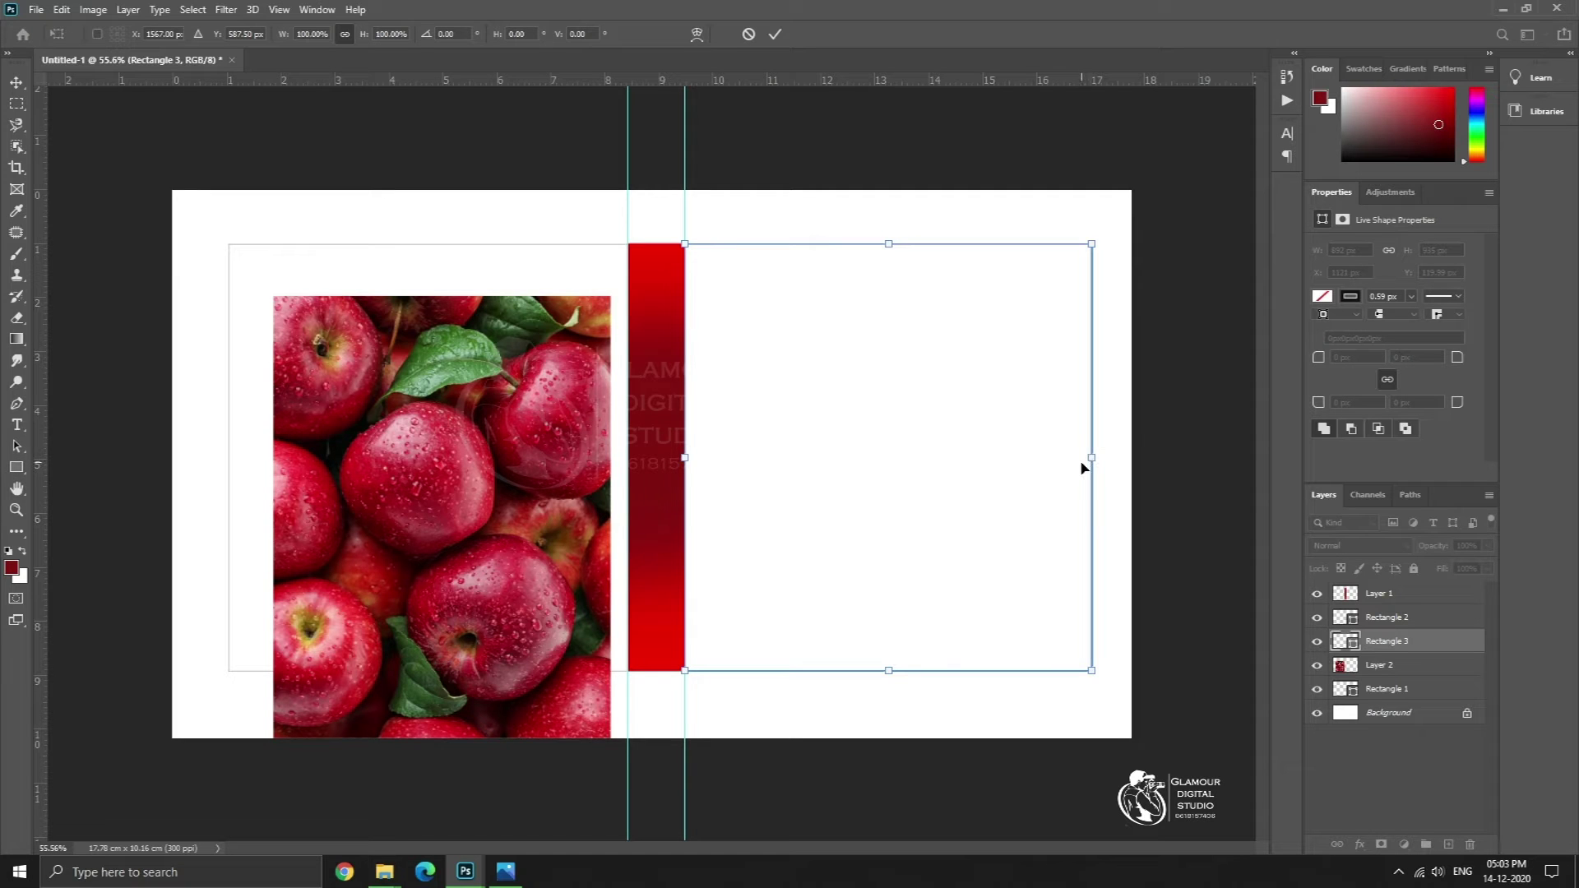
drag(1090, 457, 1082, 458)
key(Return)
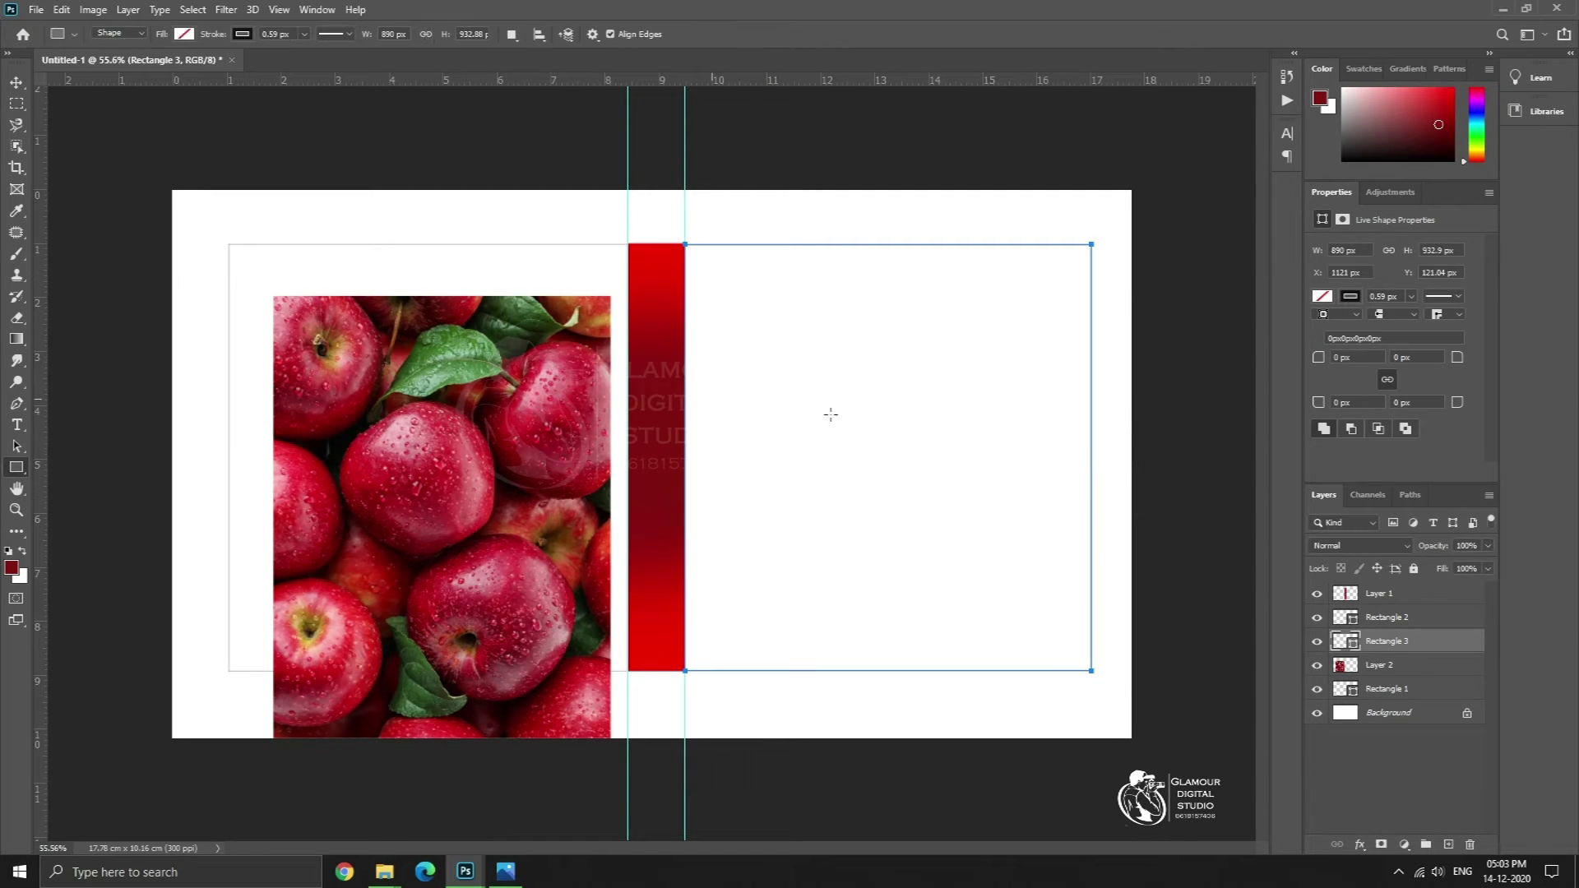
click(16, 82)
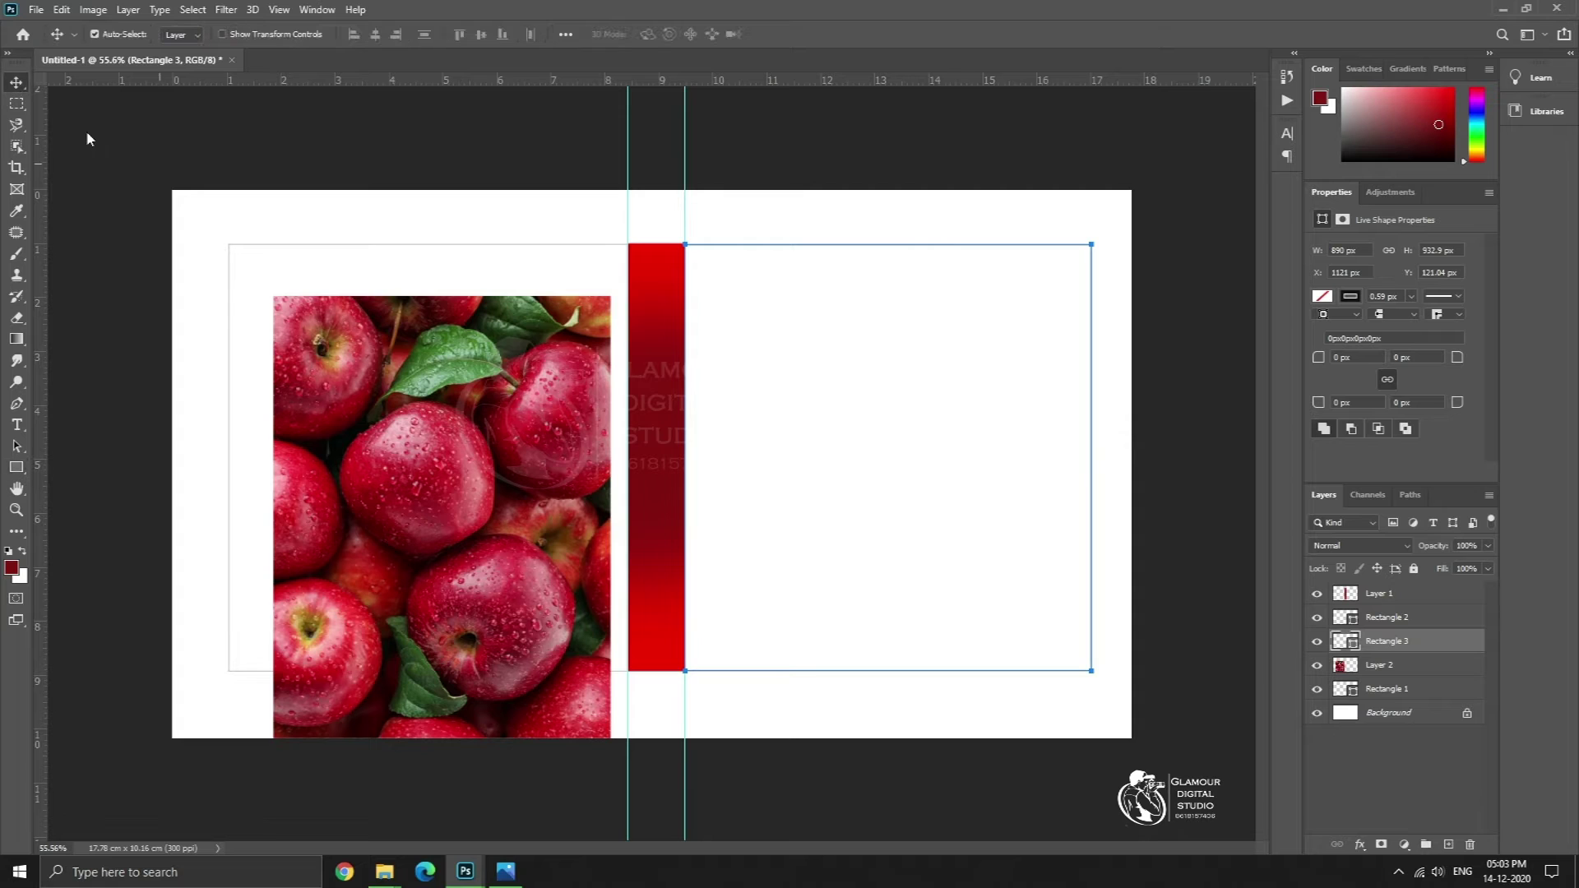
click(1250, 811)
- Load the right-panel rectangle as a selection and paint it solid dark red with the Brush on a new layer
ctrl+click(1351, 646)
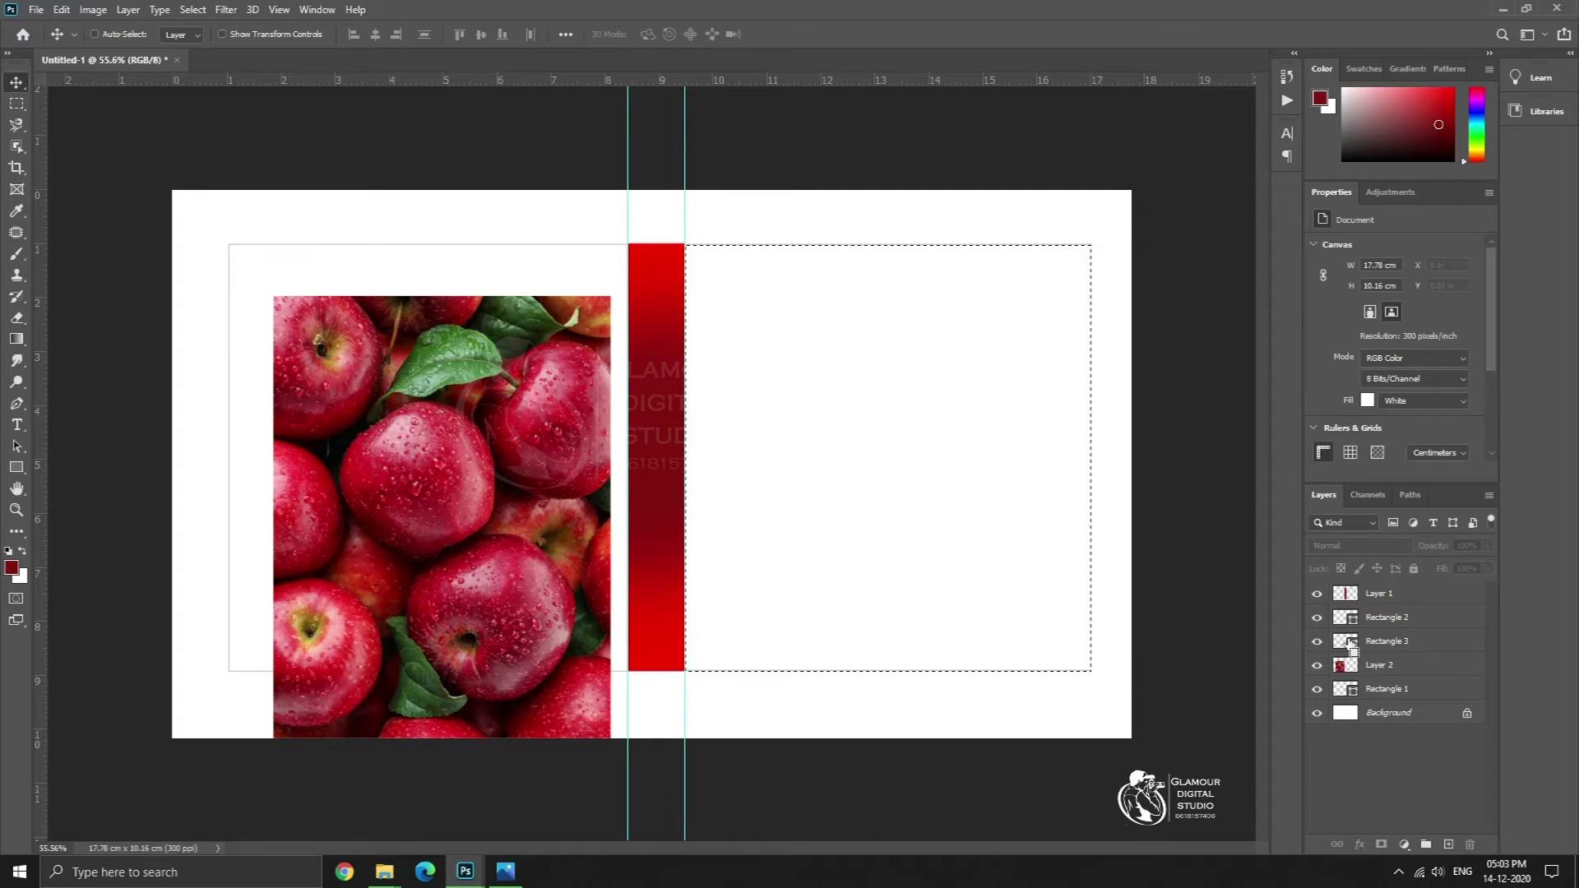
key(b)
click(1408, 618)
click(1401, 597)
mouse_move(864, 461)
mouse_down()
mouse_move(658, 599)
mouse_move(670, 335)
mouse_move(987, 417)
mouse_move(704, 615)
mouse_up()
key(ctrl+z)
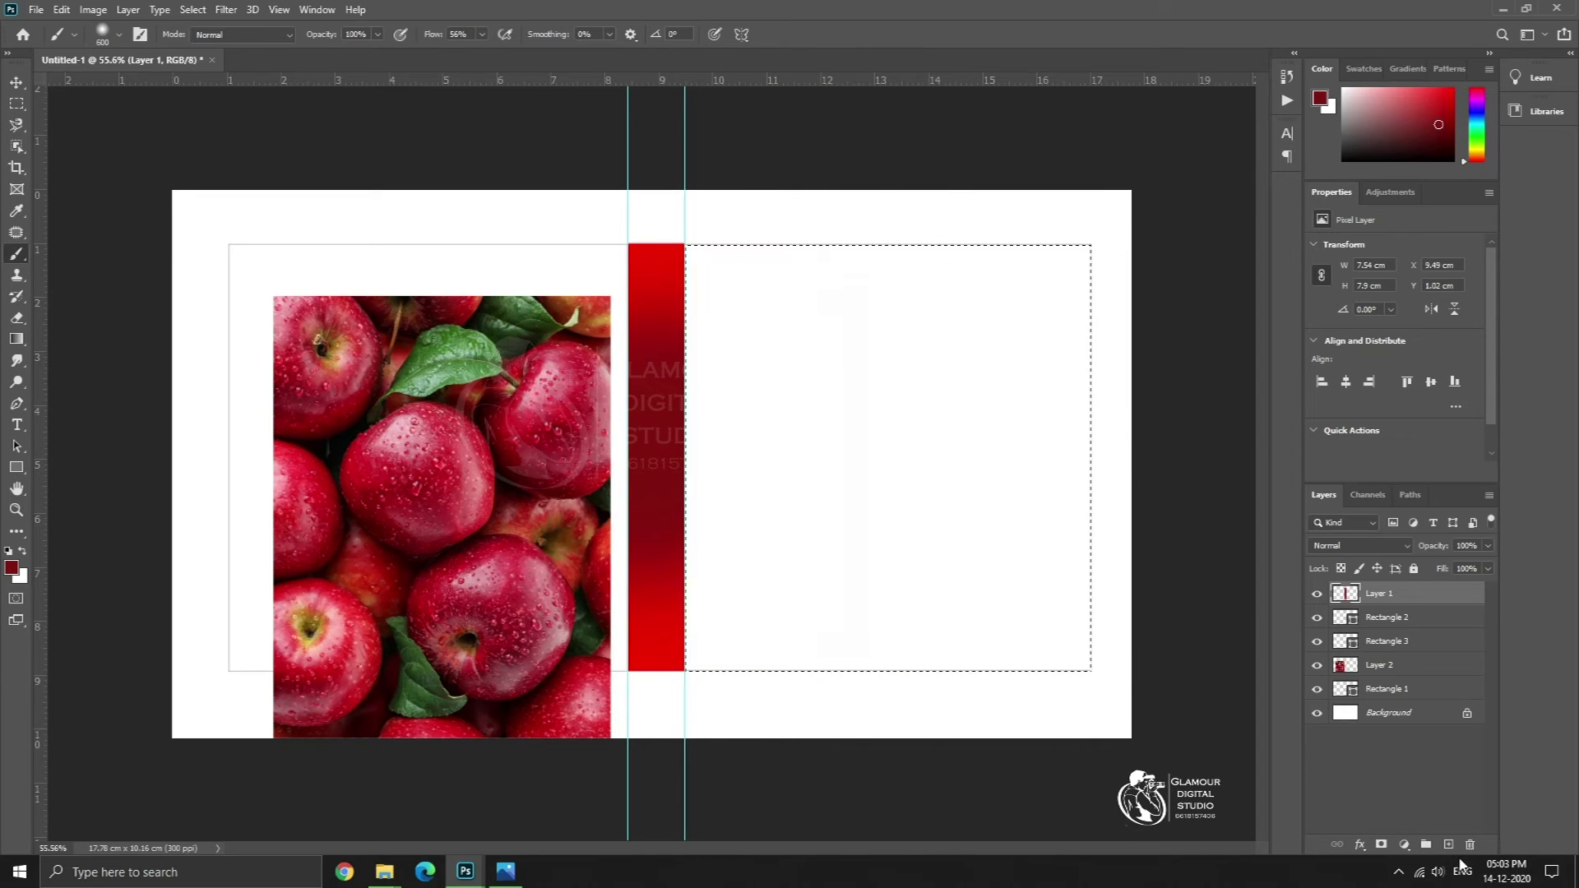
click(1448, 845)
mouse_move(855, 360)
mouse_down()
mouse_move(930, 239)
mouse_move(1143, 526)
mouse_move(1184, 670)
mouse_move(770, 747)
mouse_move(1086, 657)
mouse_move(767, 755)
mouse_up()
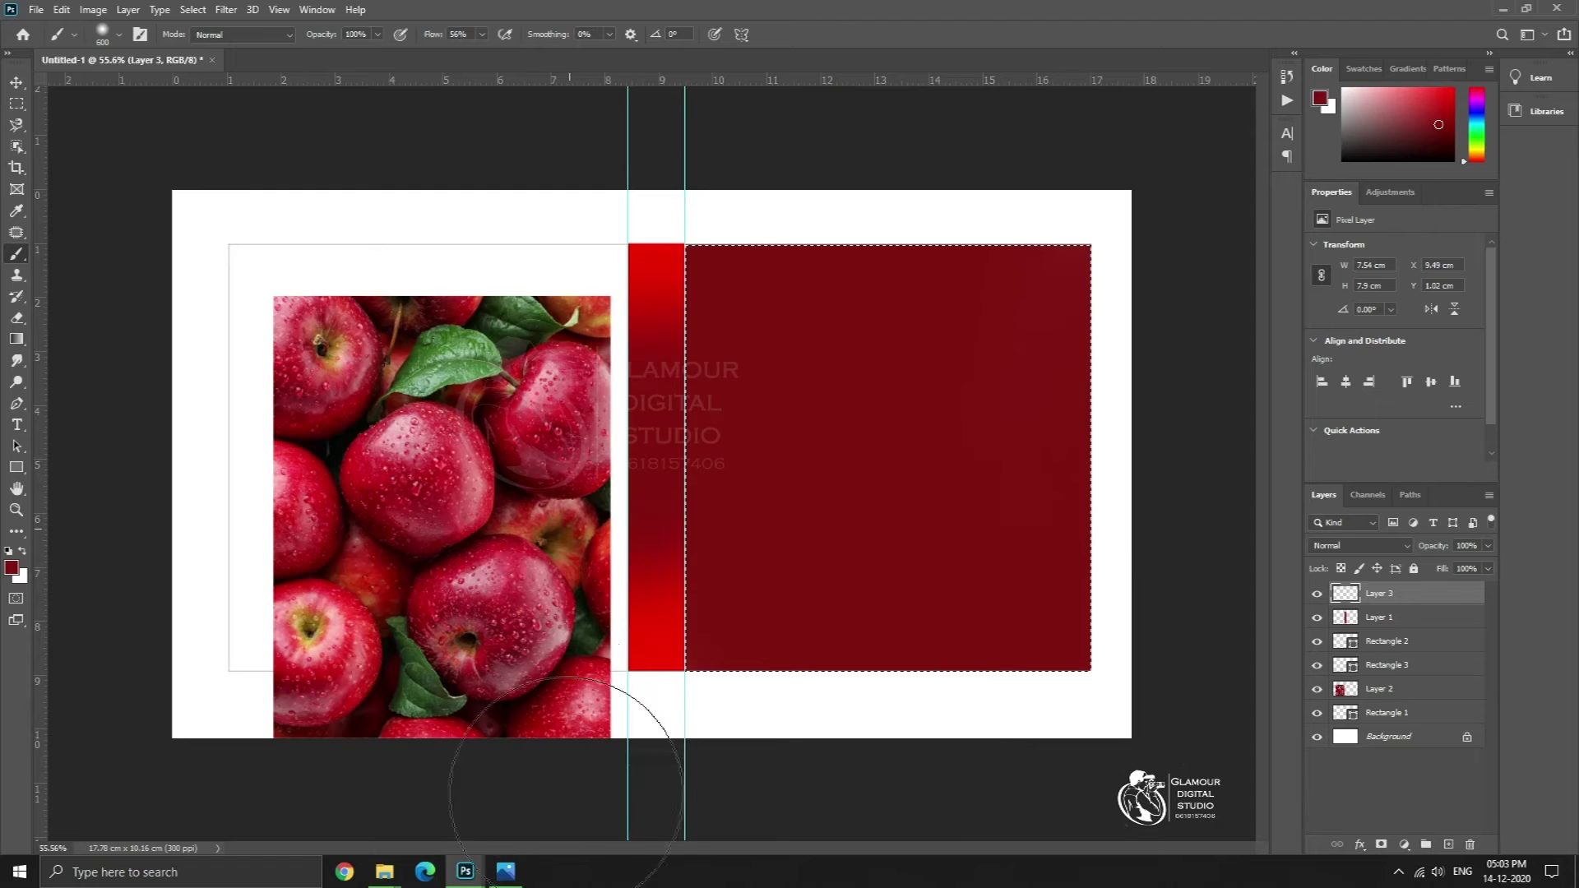
- Clear the selection, place the apples photo's layer above Rectangle 3, clip it to that rectangle and shift the photo over the right panel
click(17, 83)
key(ctrl+d)
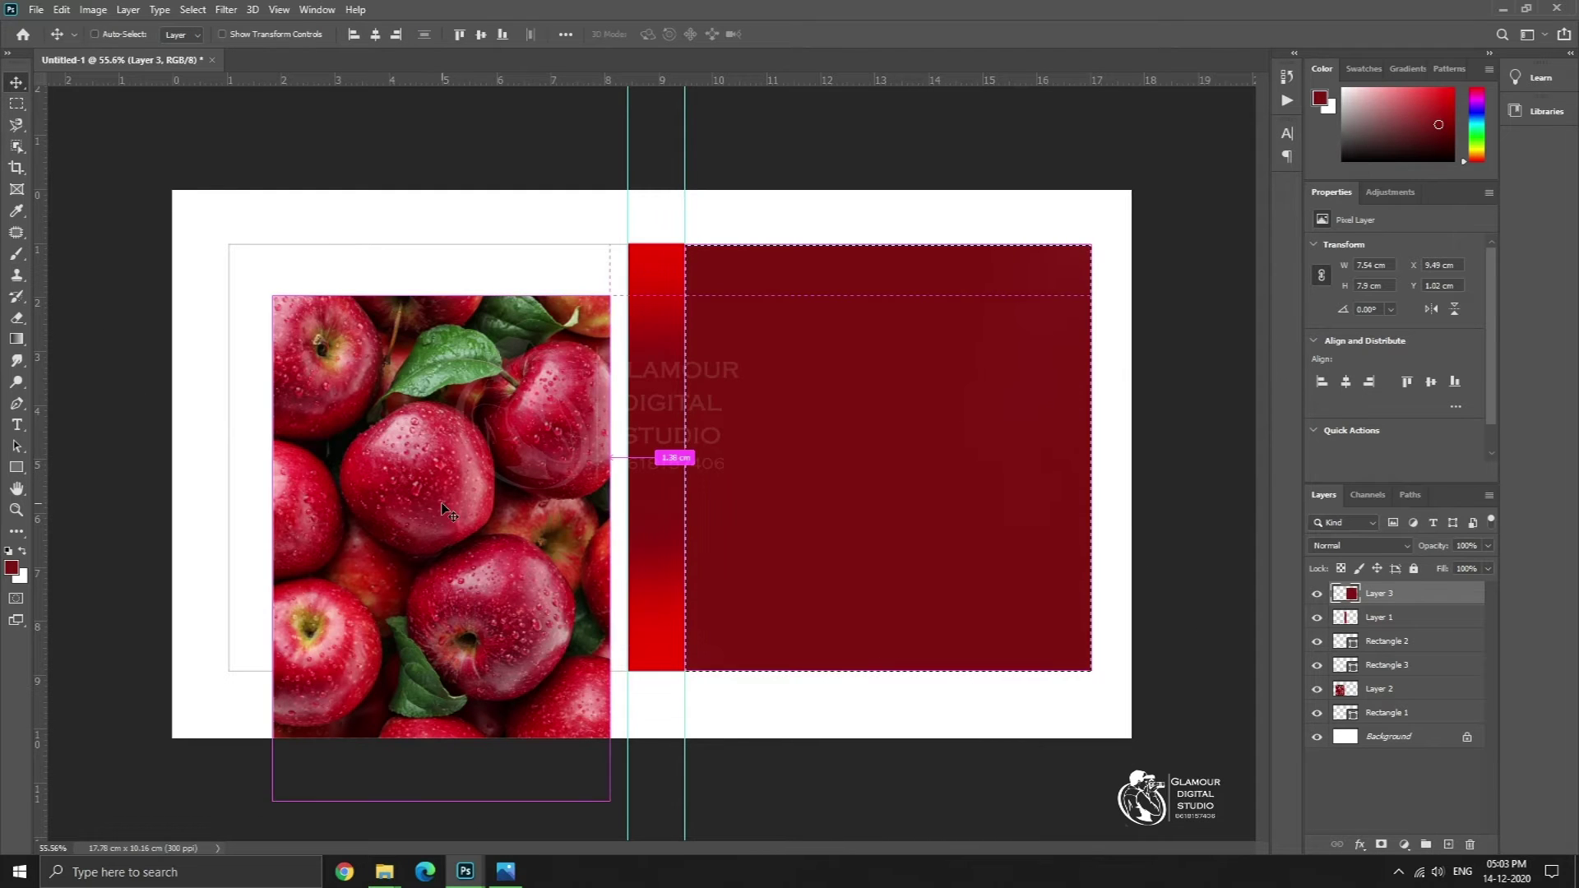
drag(477, 531, 727, 442)
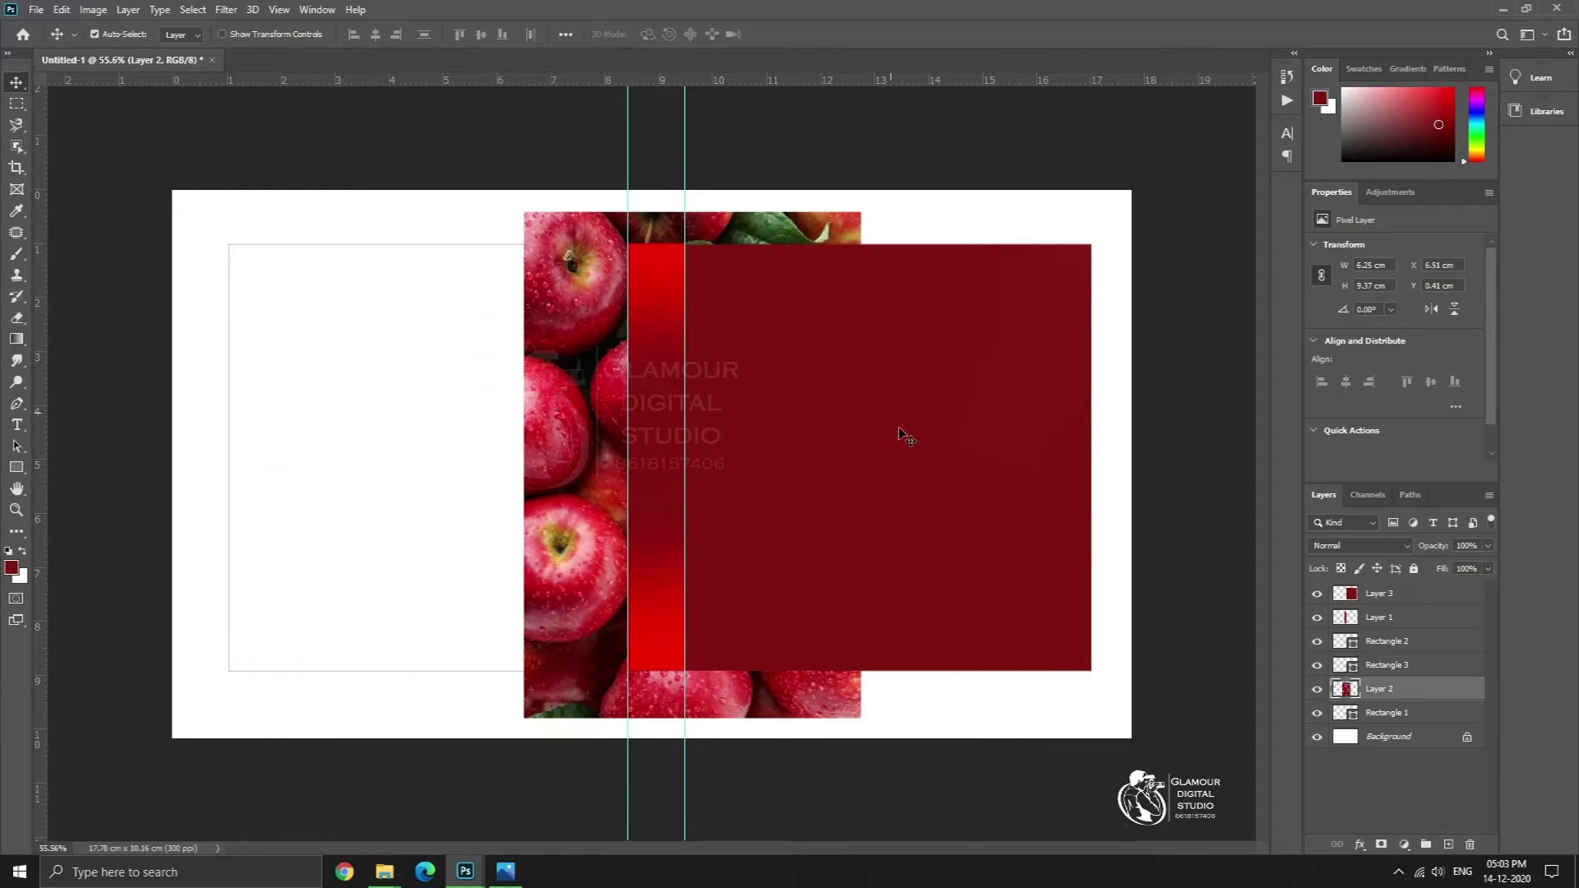
drag(1385, 695, 1386, 654)
right_click(1385, 666)
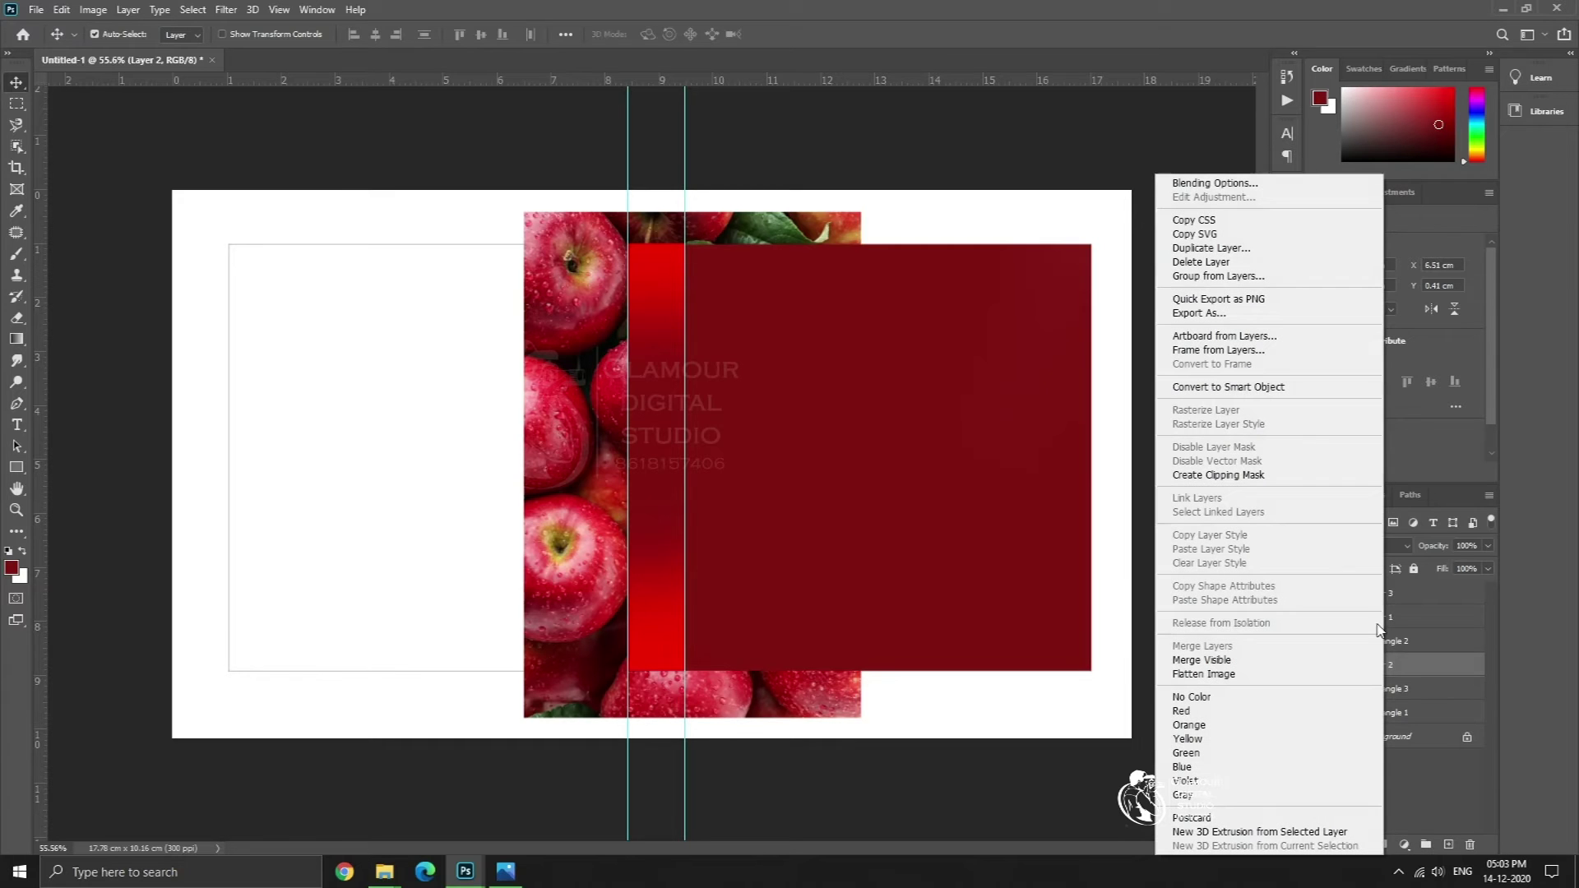
click(1264, 477)
key(ctrl+t)
drag(708, 412, 908, 418)
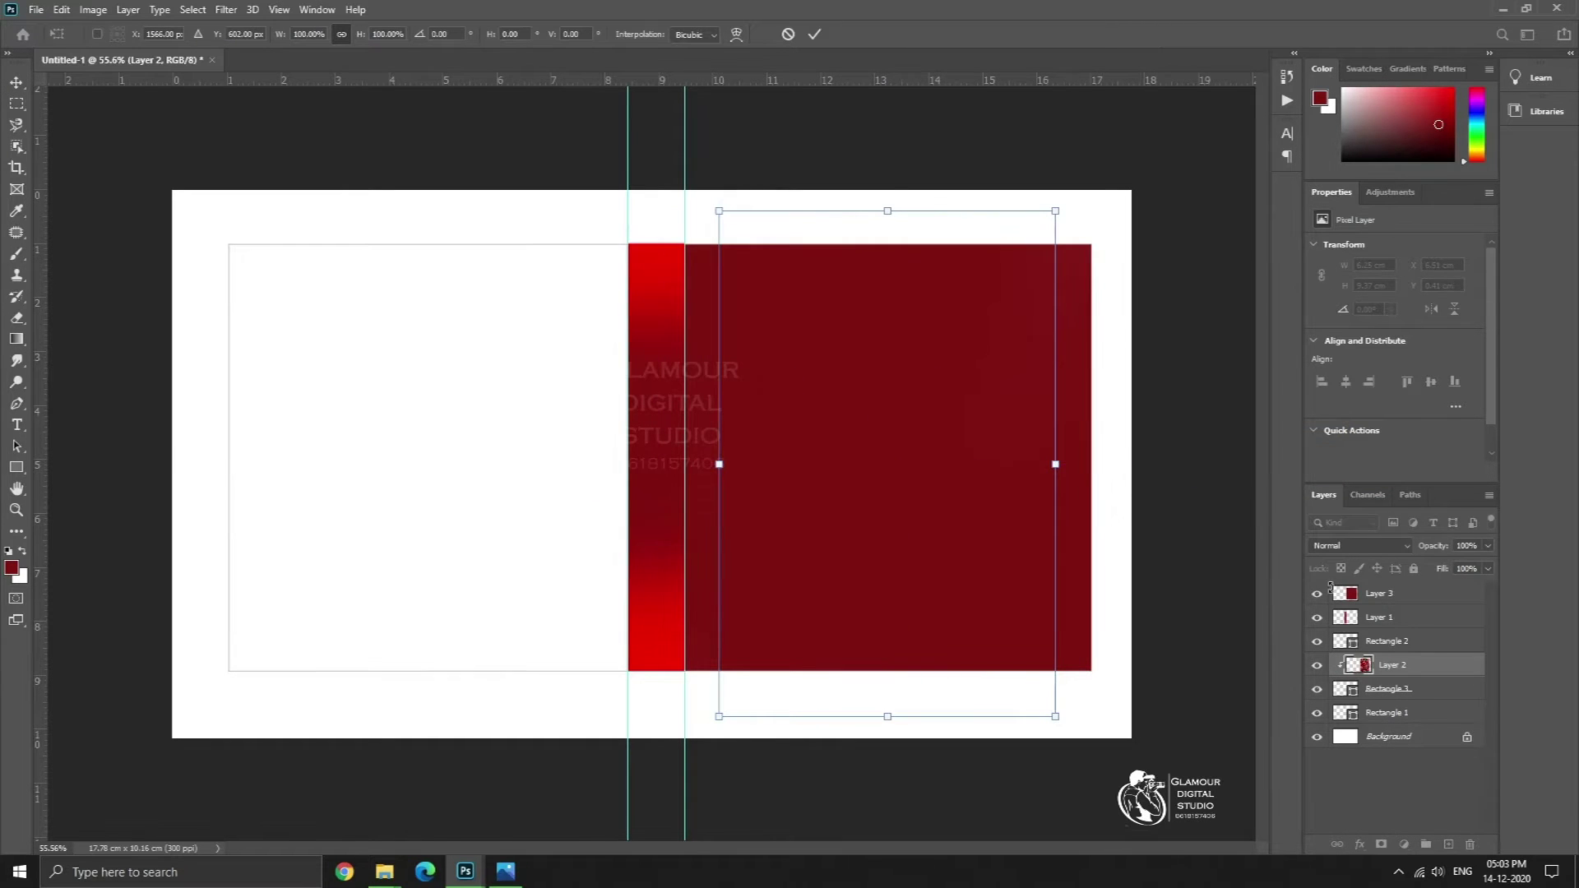
key(Return)
- Bring Rectangle 3 to the top of the layer stack and merge it with the painted dark red panel layer
drag(1388, 697, 1382, 591)
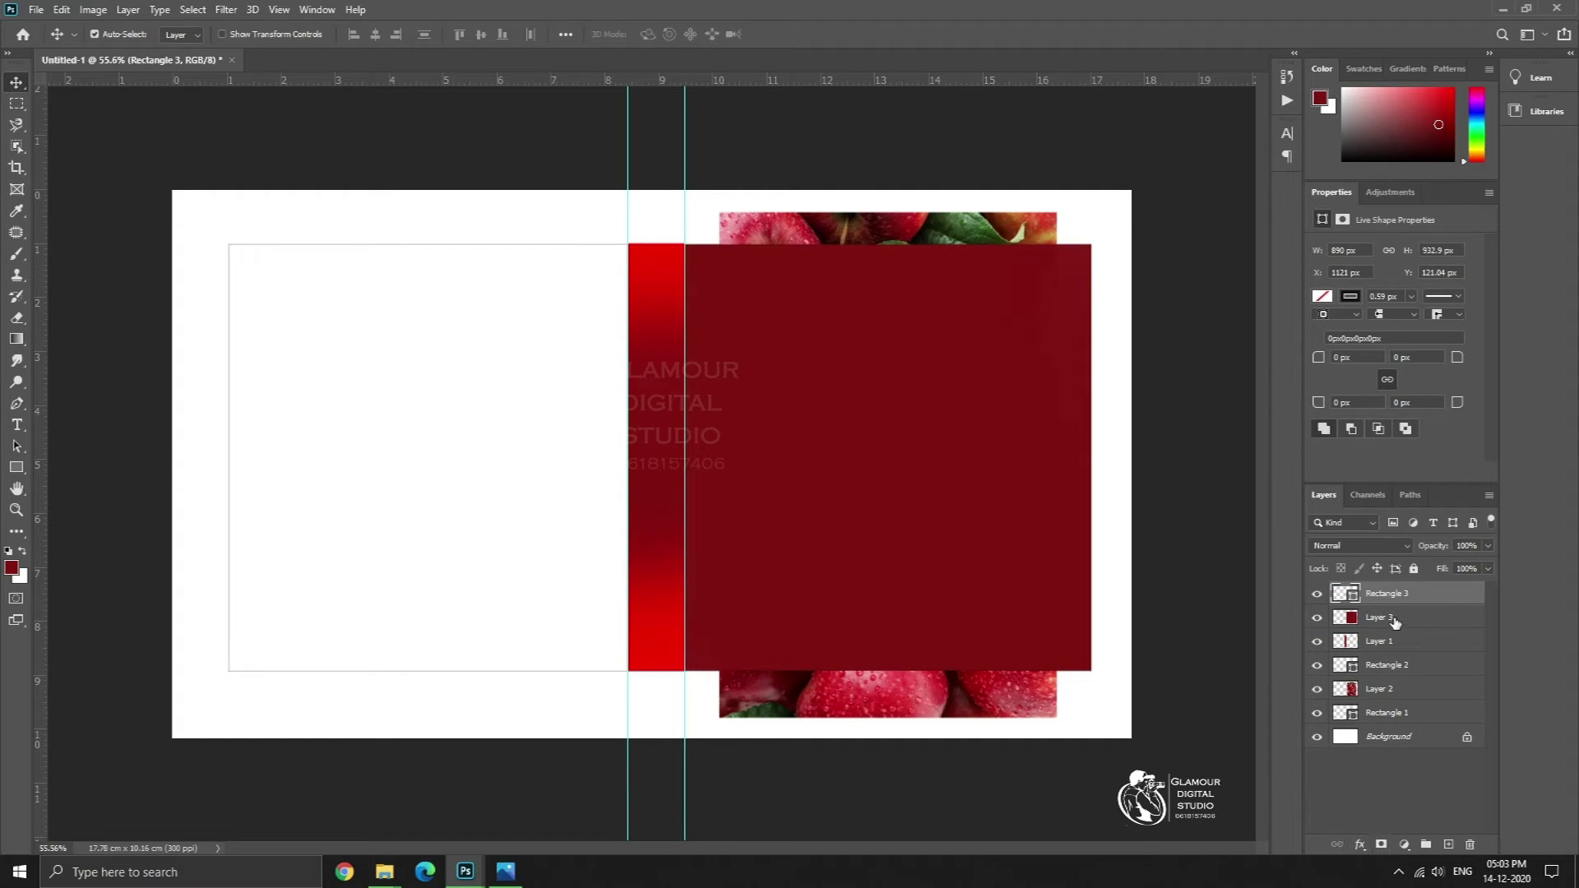
ctrl+click(1394, 621)
key(ctrl+e)
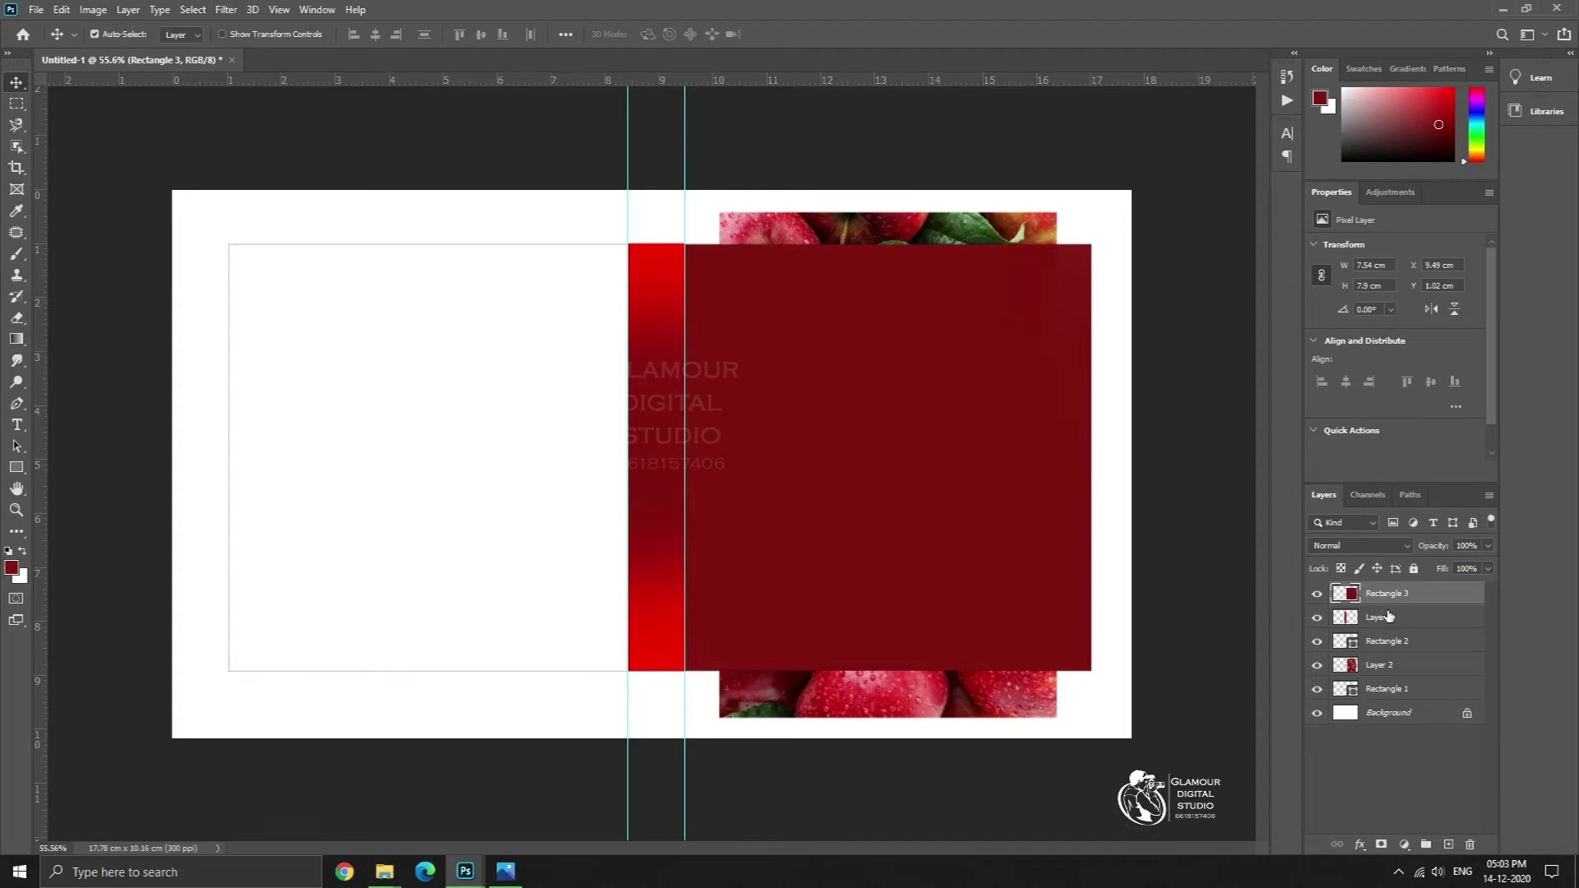
- Place the apples photo's layer above the merged Rectangle 3 and clip the photo to it
click(1398, 667)
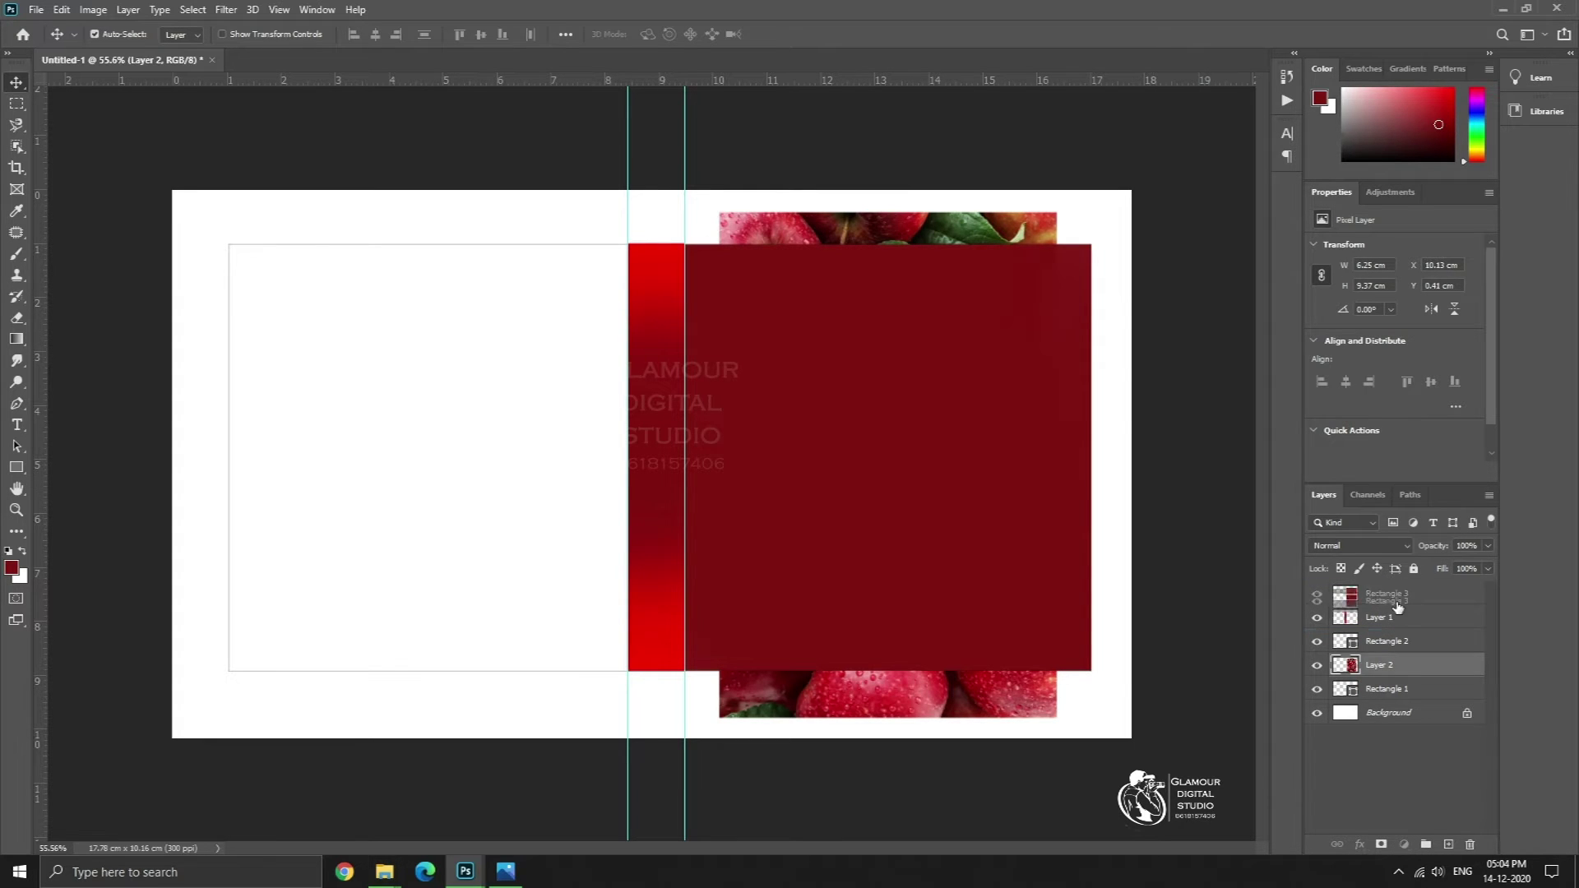
click(1396, 595)
drag(1398, 667, 1390, 602)
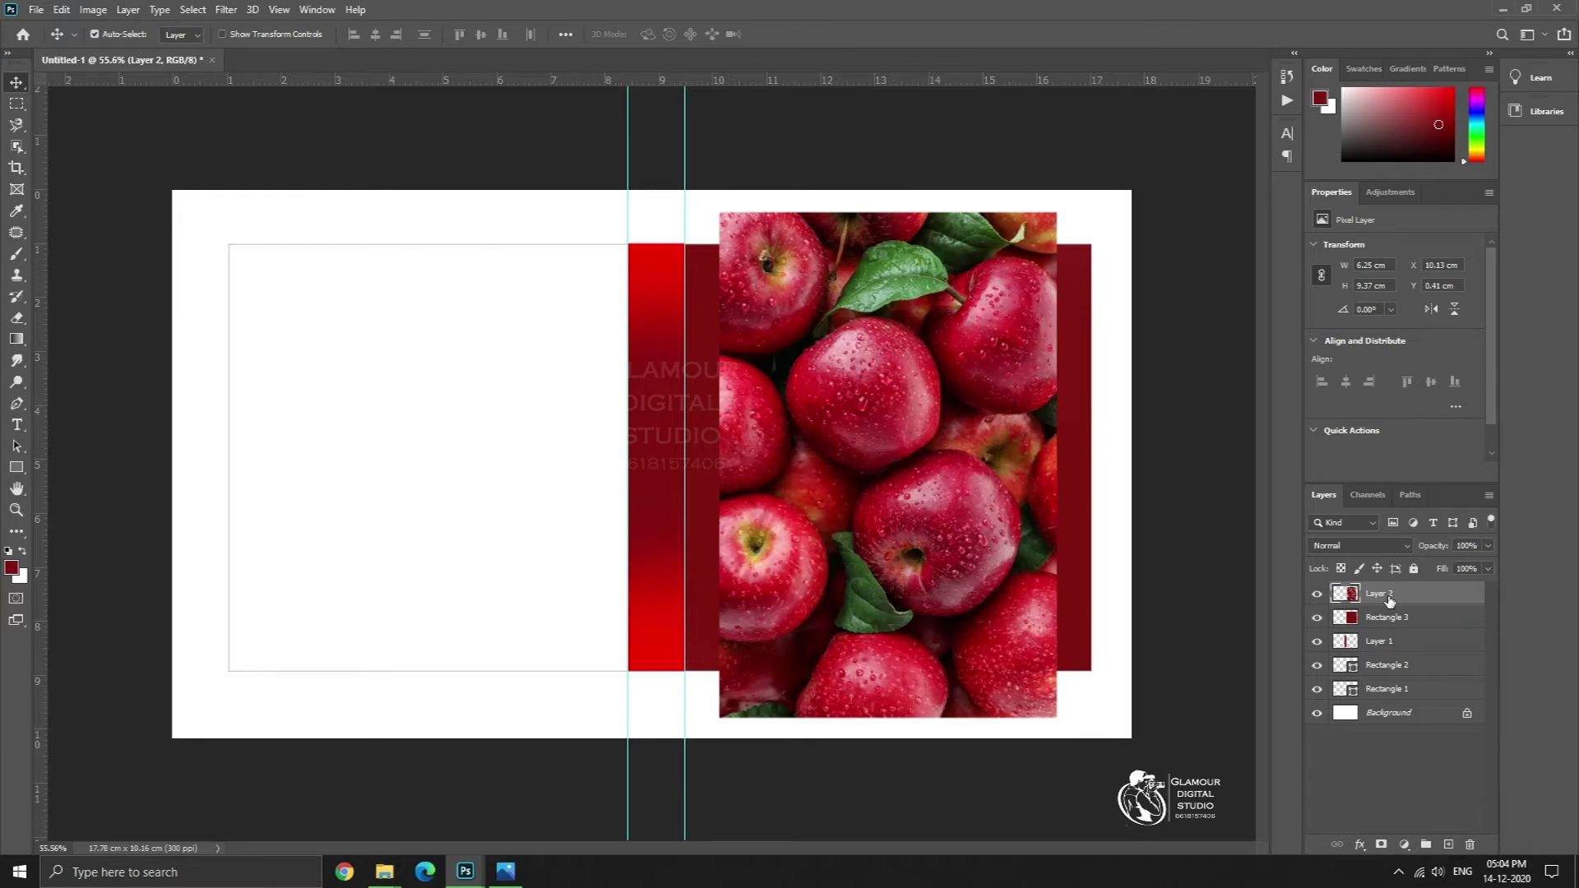
right_click(1389, 599)
click(1220, 474)
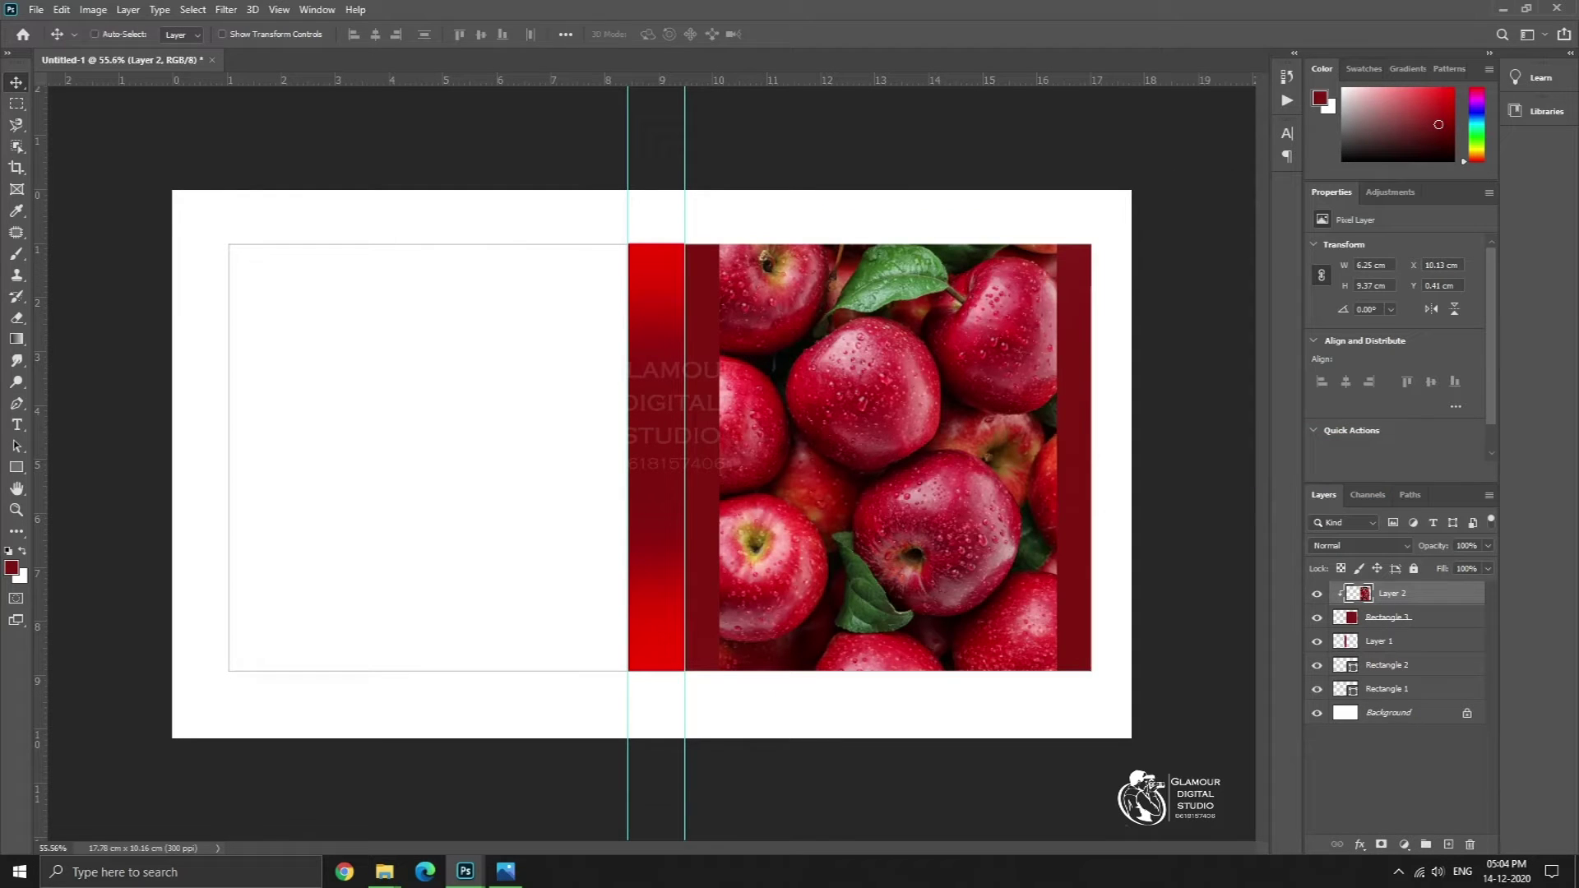
- Enlarge the clipped apples photo to about 7.54 × 11.3 cm so it spans the right panel's full width, and deselect it
key(ctrl+t)
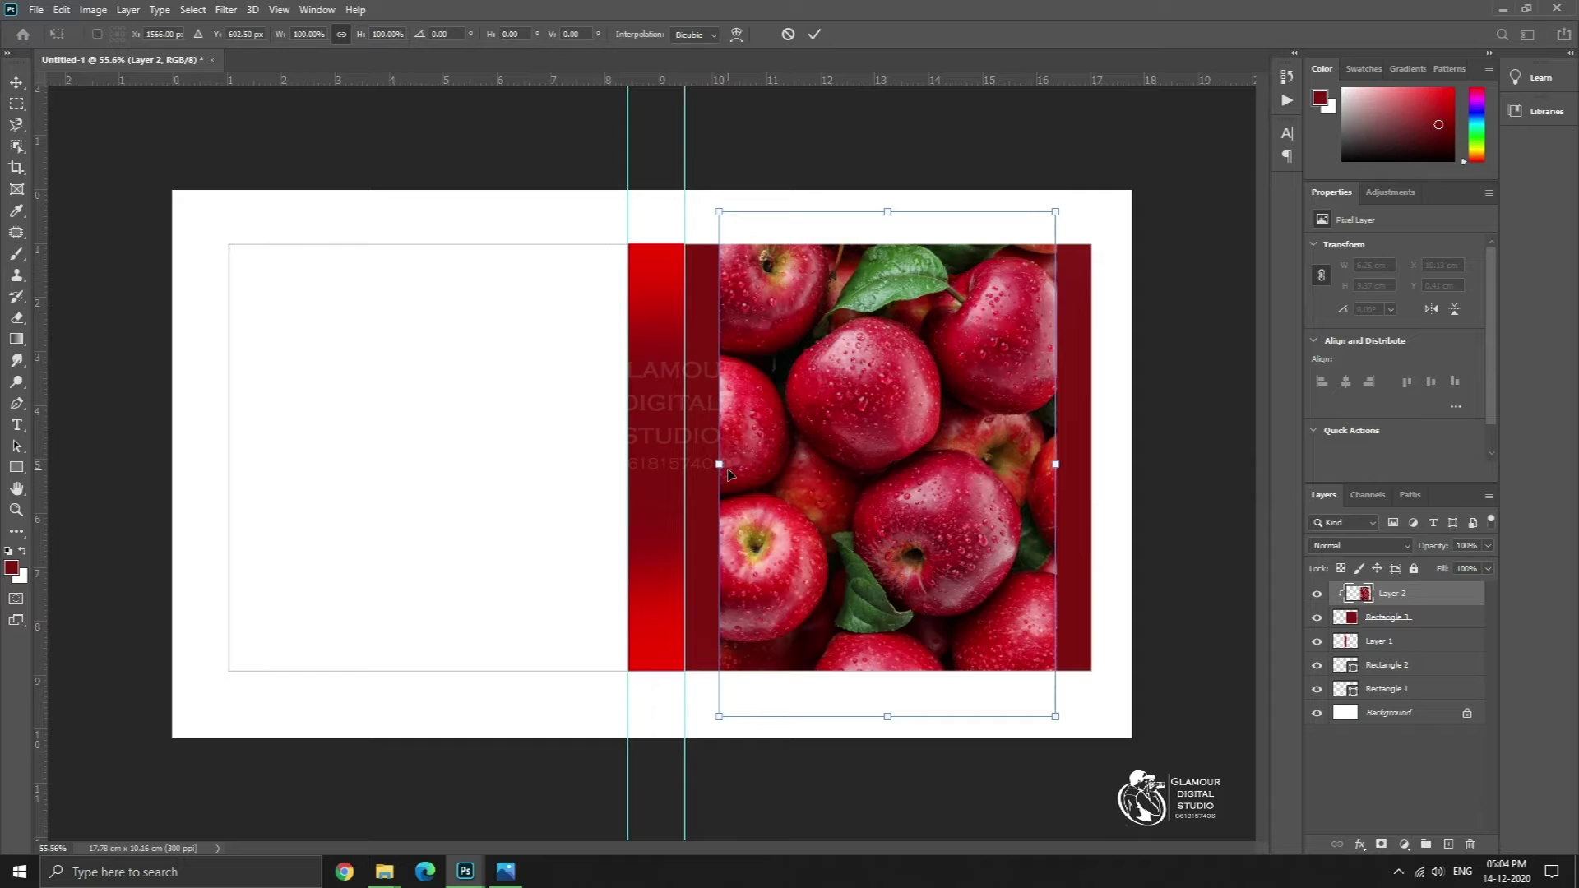
drag(721, 464, 684, 464)
drag(1067, 466, 1094, 464)
key(Return)
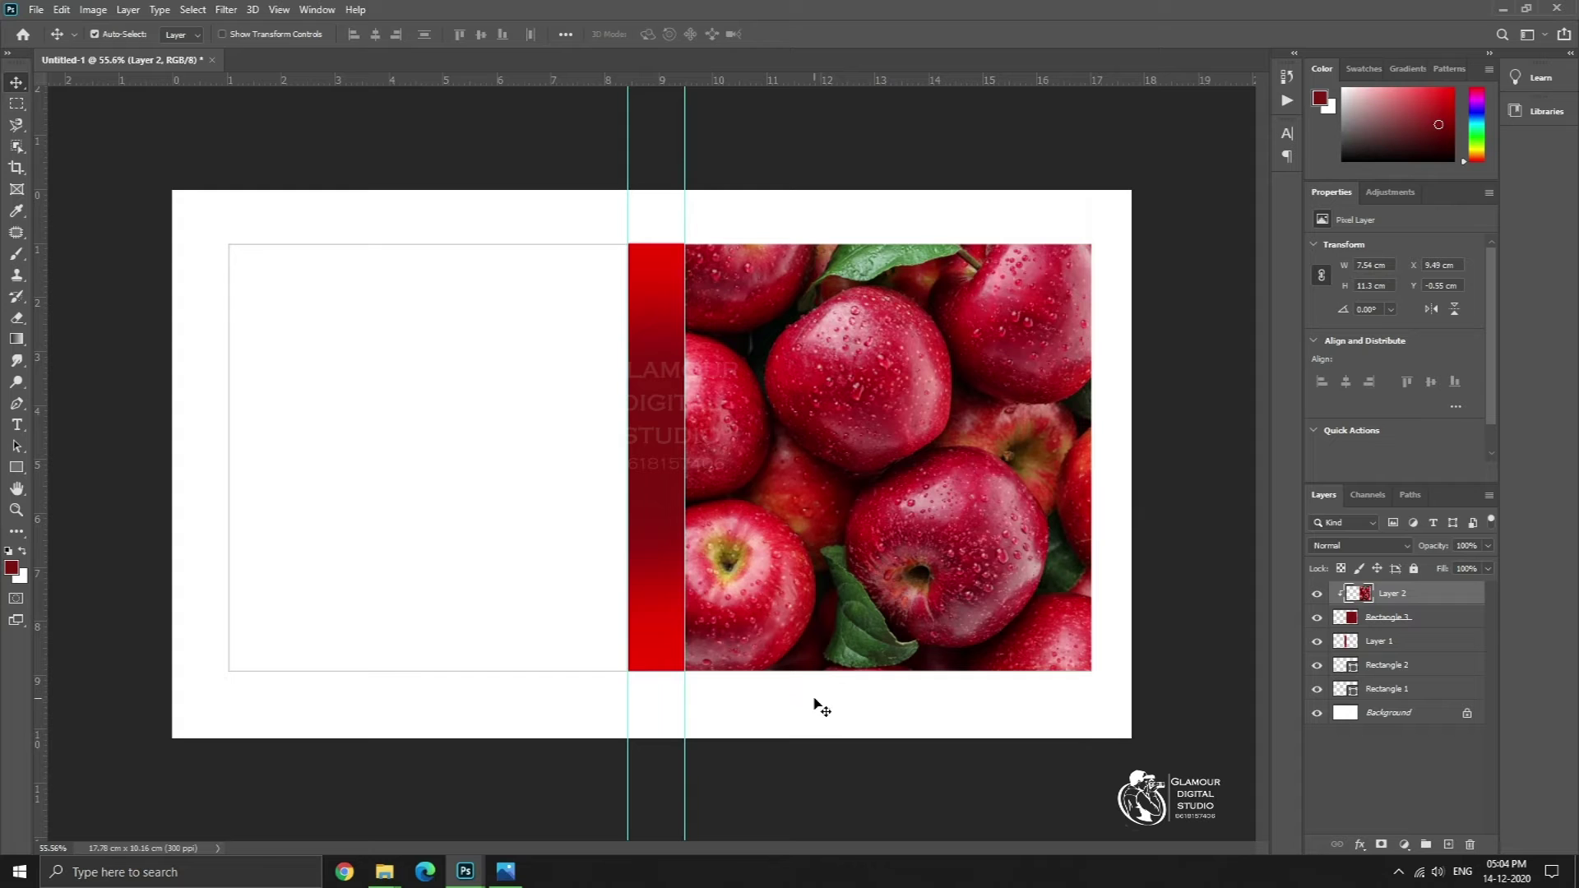
click(1193, 206)
- Move both vertical guides away from the spine edges and off the canvas
scroll(915, 591, up, 3)
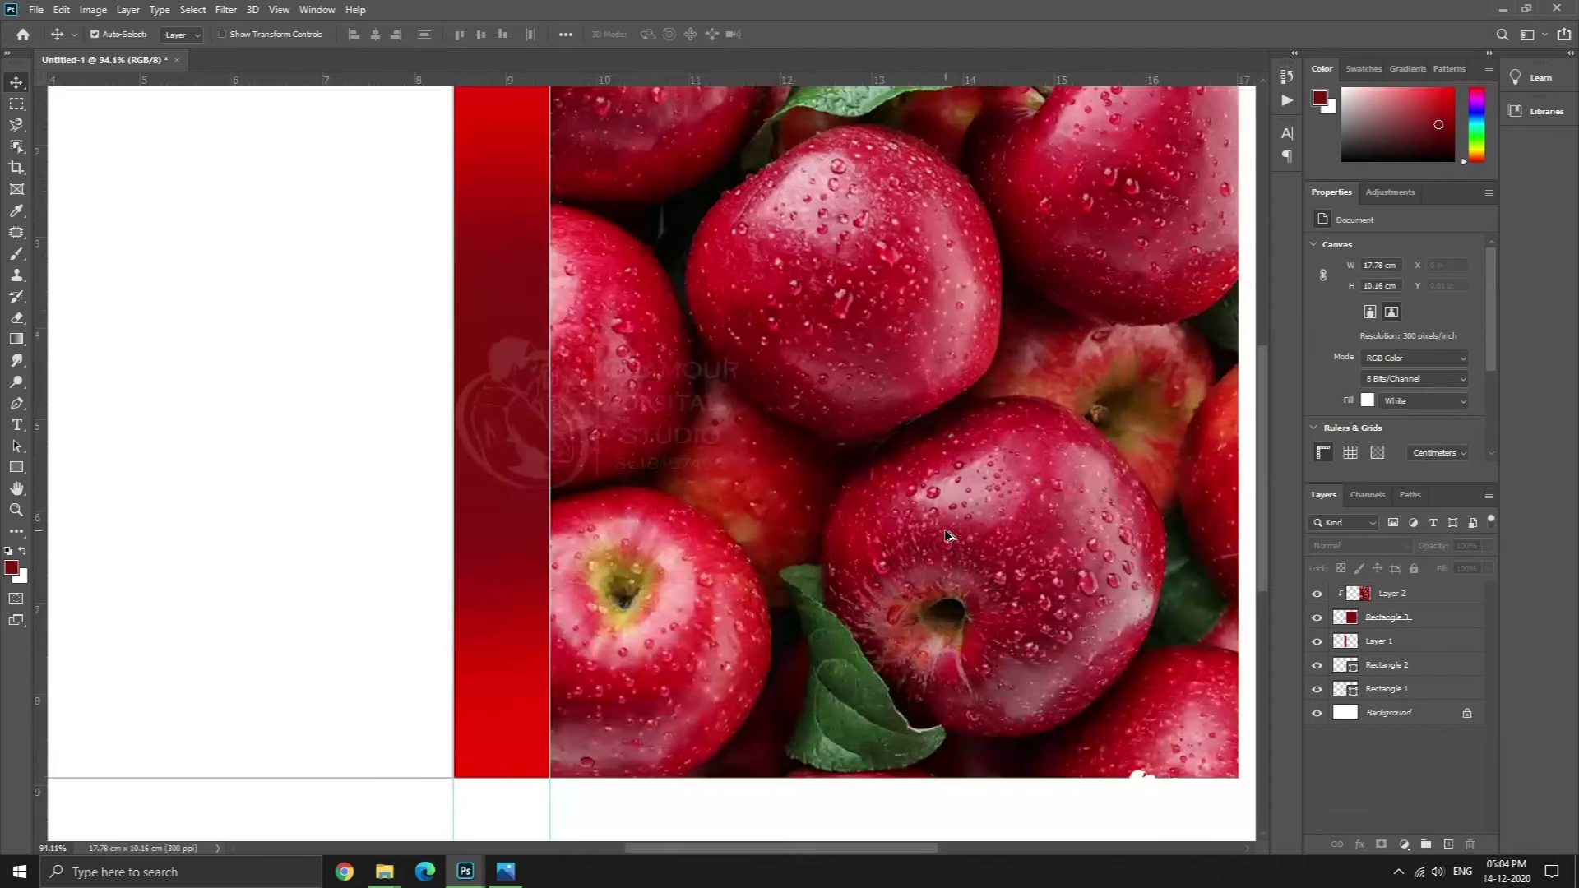
scroll(944, 531, down, 3)
drag(686, 161, 1203, 164)
drag(631, 172, 17, 176)
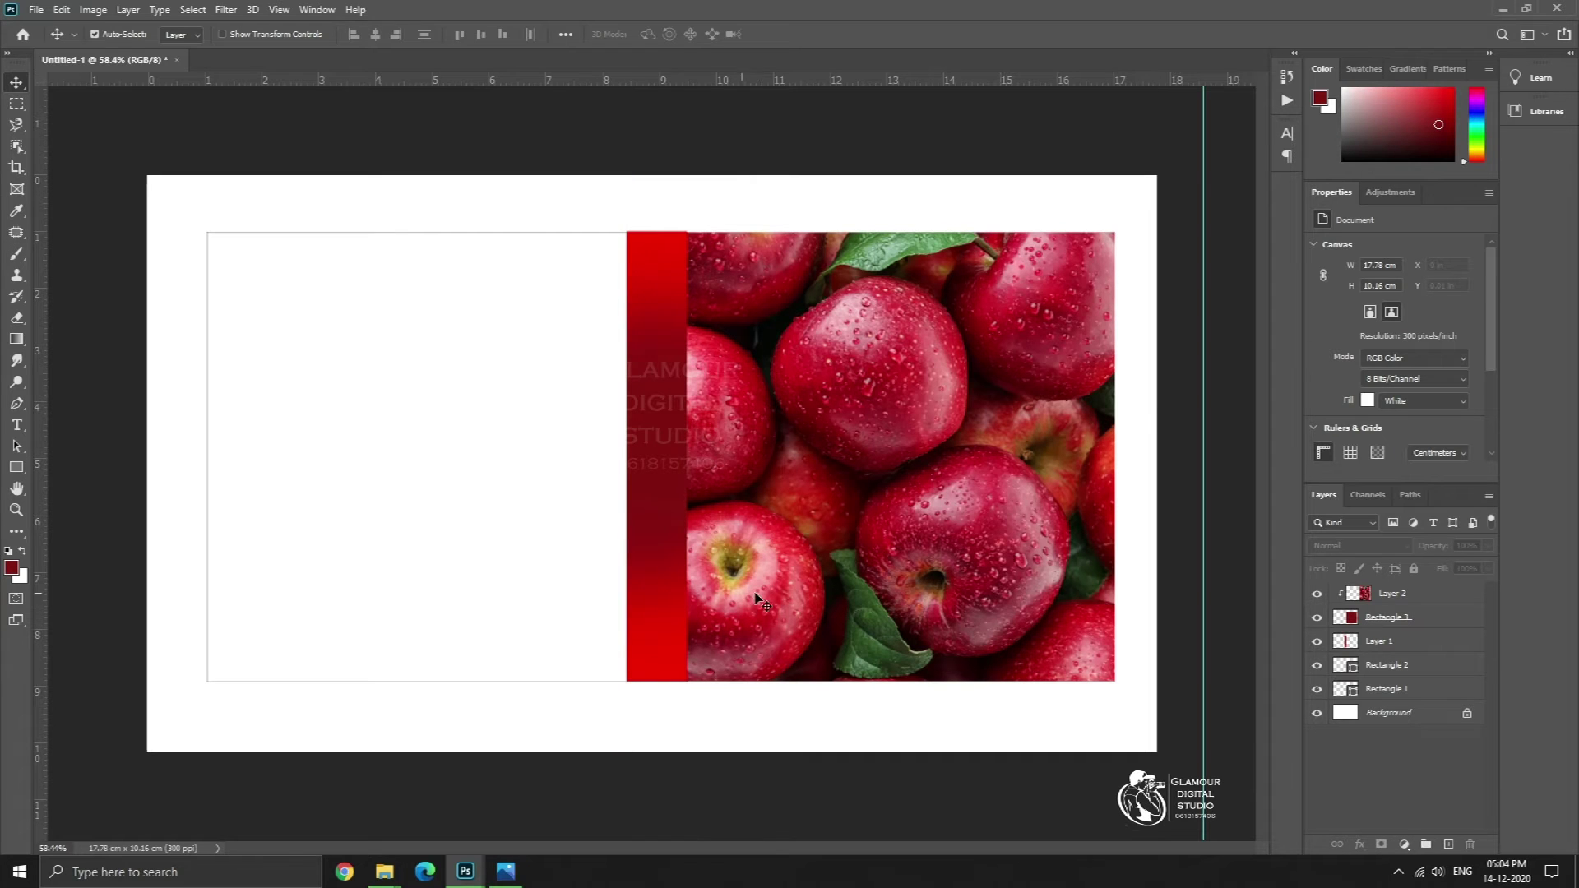
- Try a duplicate of the apples photo shrunk to a narrow strip on the spine, and delete that copy
click(1000, 594)
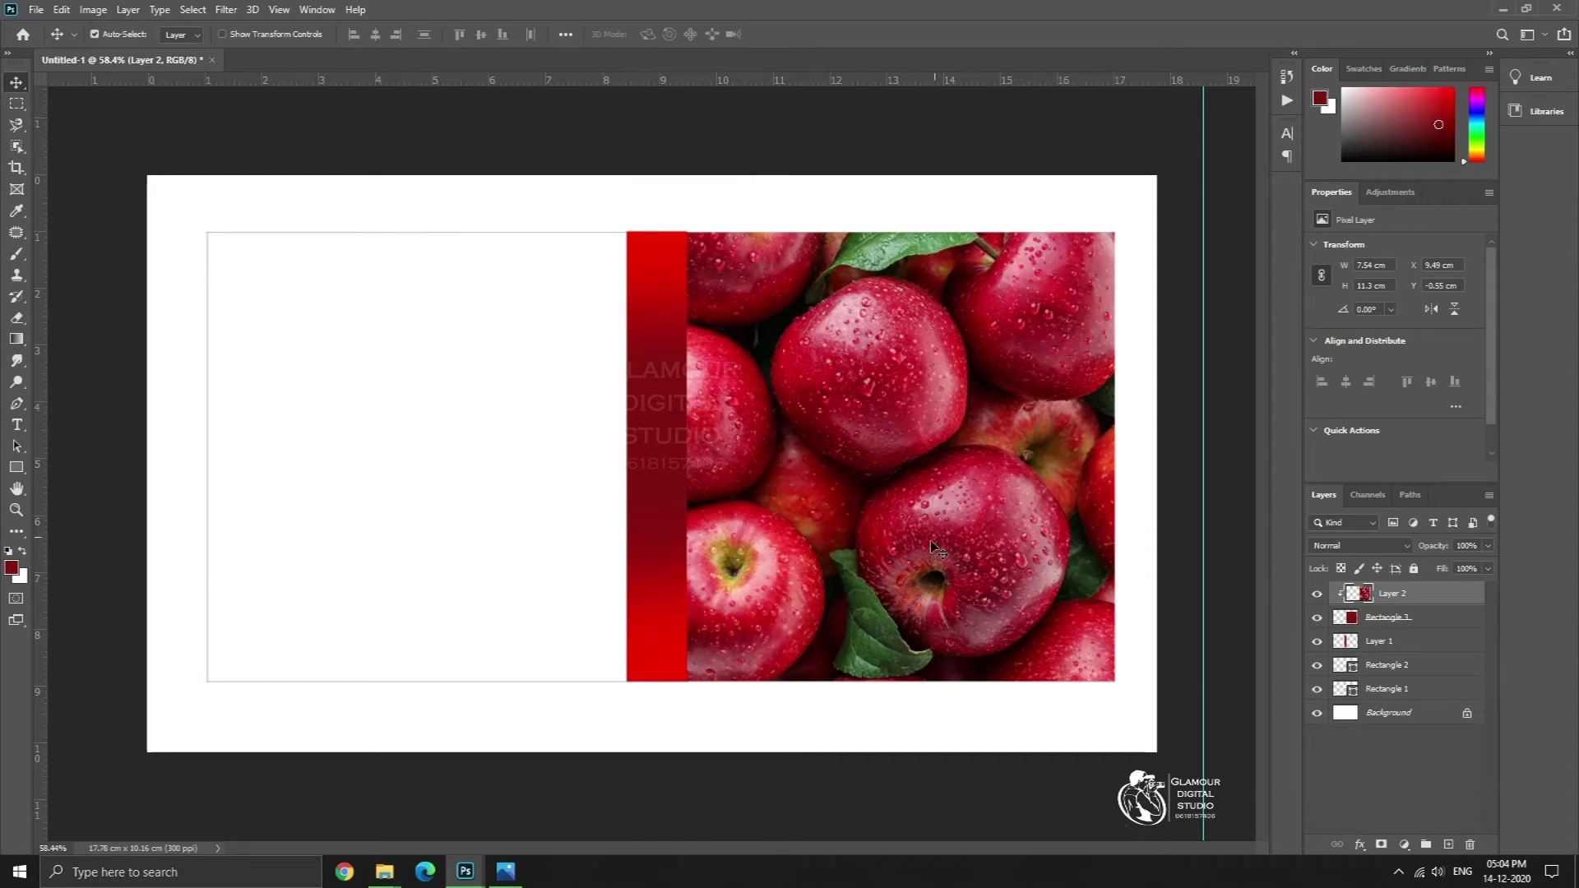
key(ctrl+j)
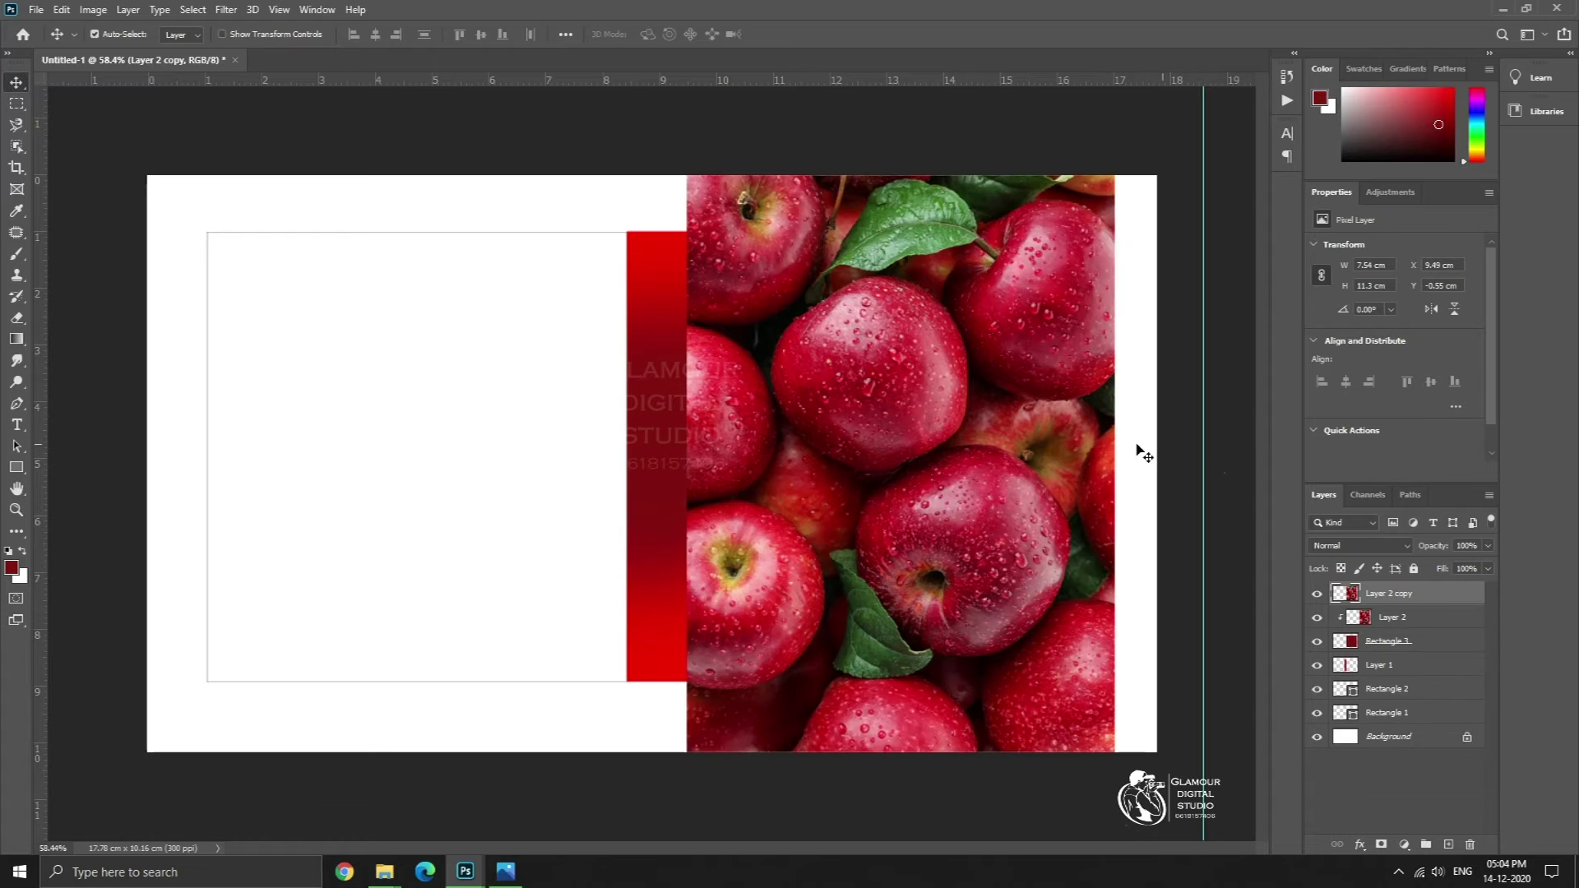
key(ctrl+t)
drag(1114, 487, 716, 477)
drag(713, 272, 516, 454)
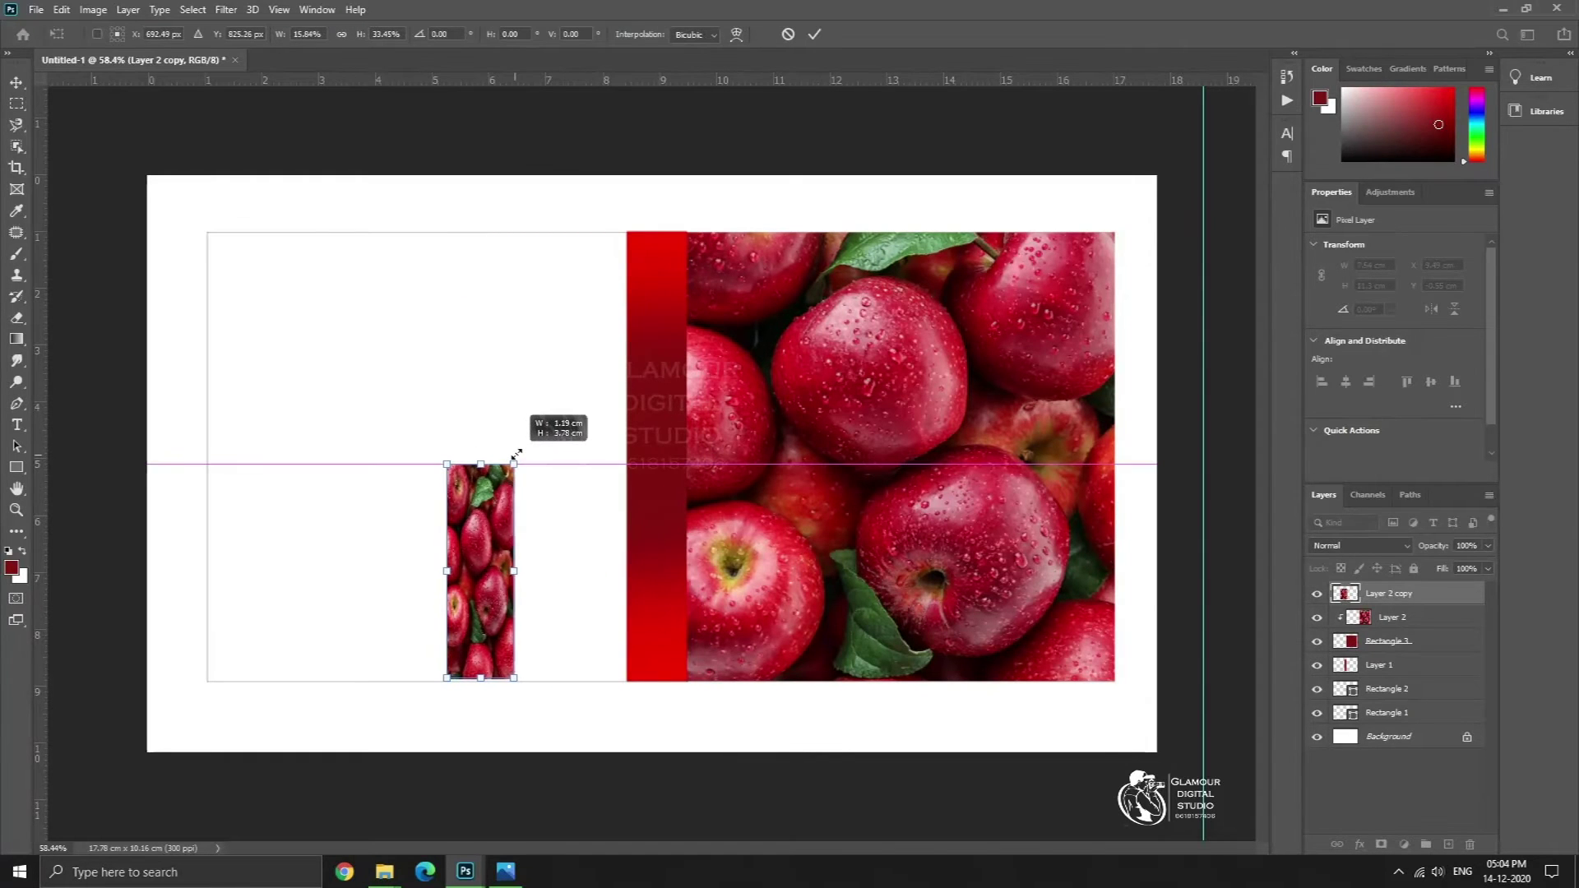
drag(451, 562, 628, 520)
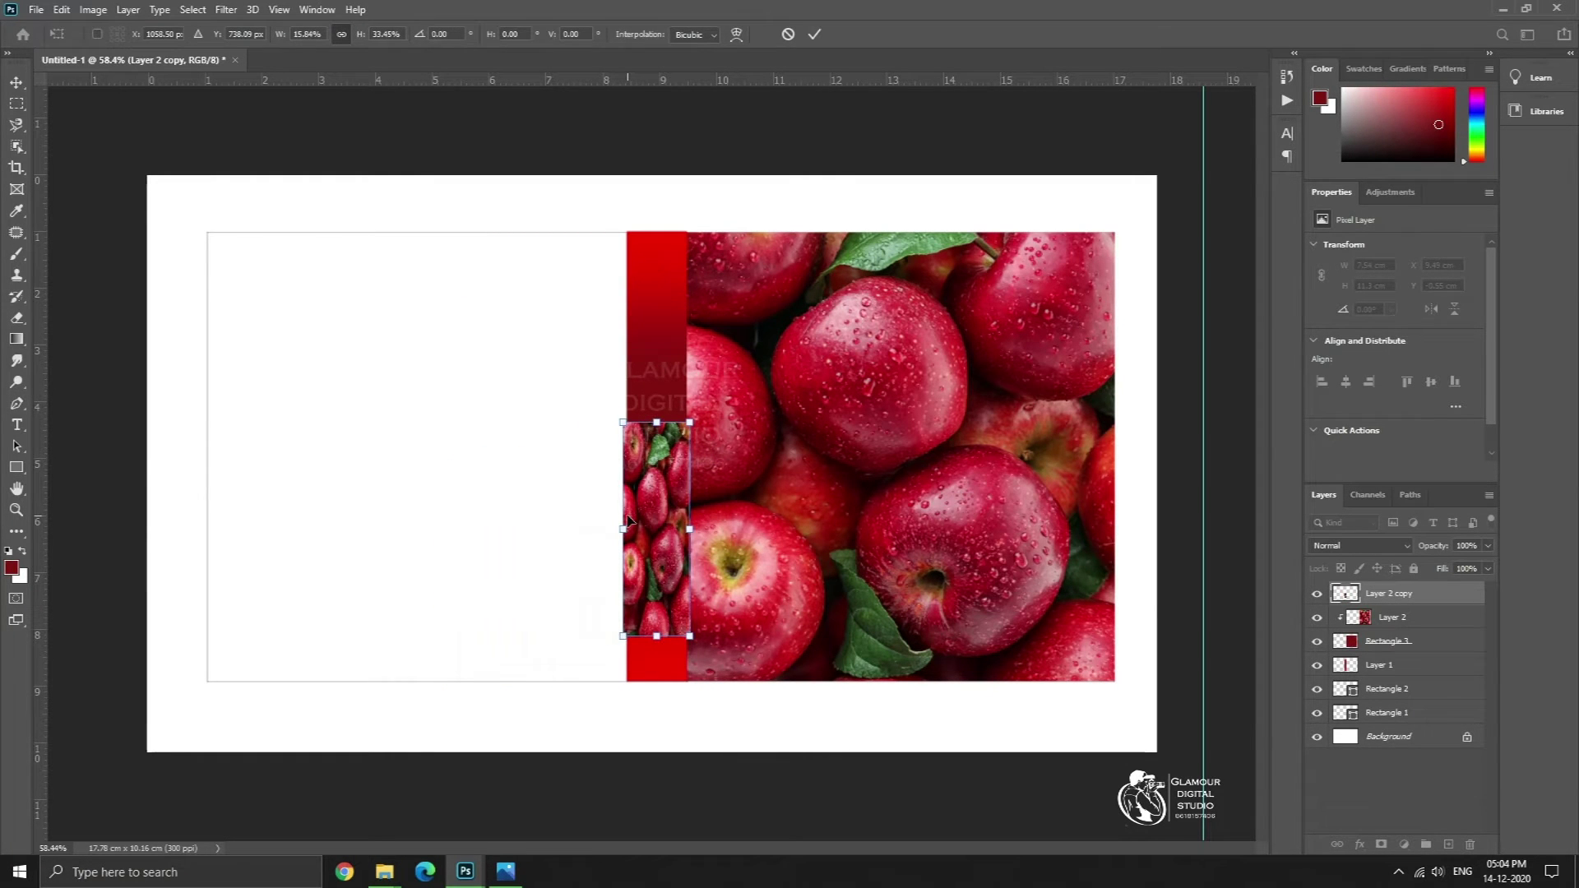
key(Return)
key(Delete)
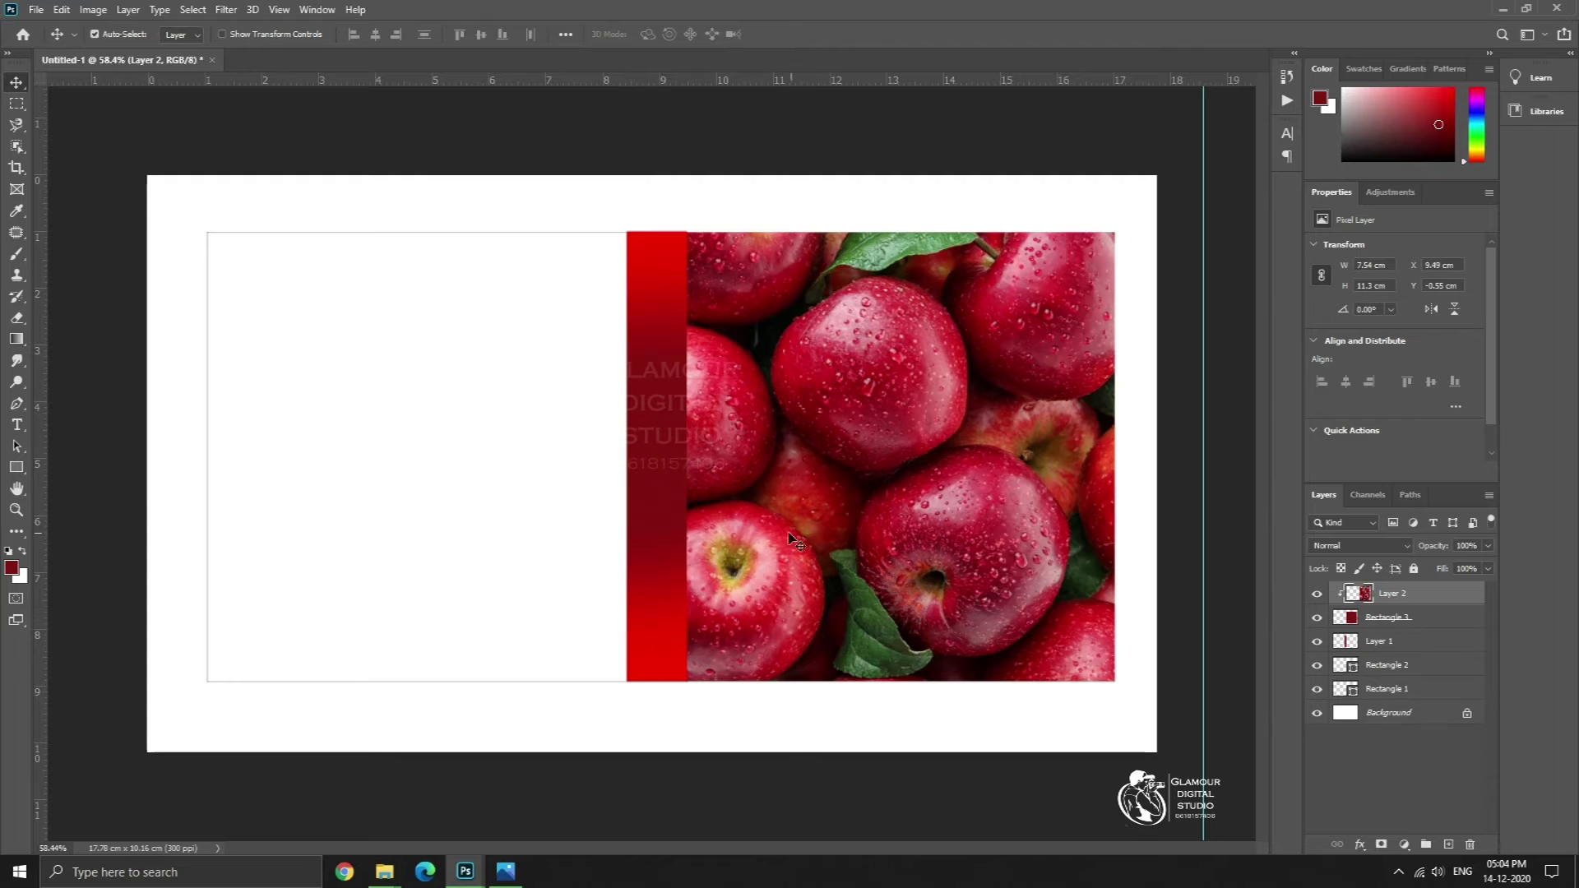
- Draw a rectangle of about 887 × 233 px across the lower half of the apples photo on a new layer
click(1448, 847)
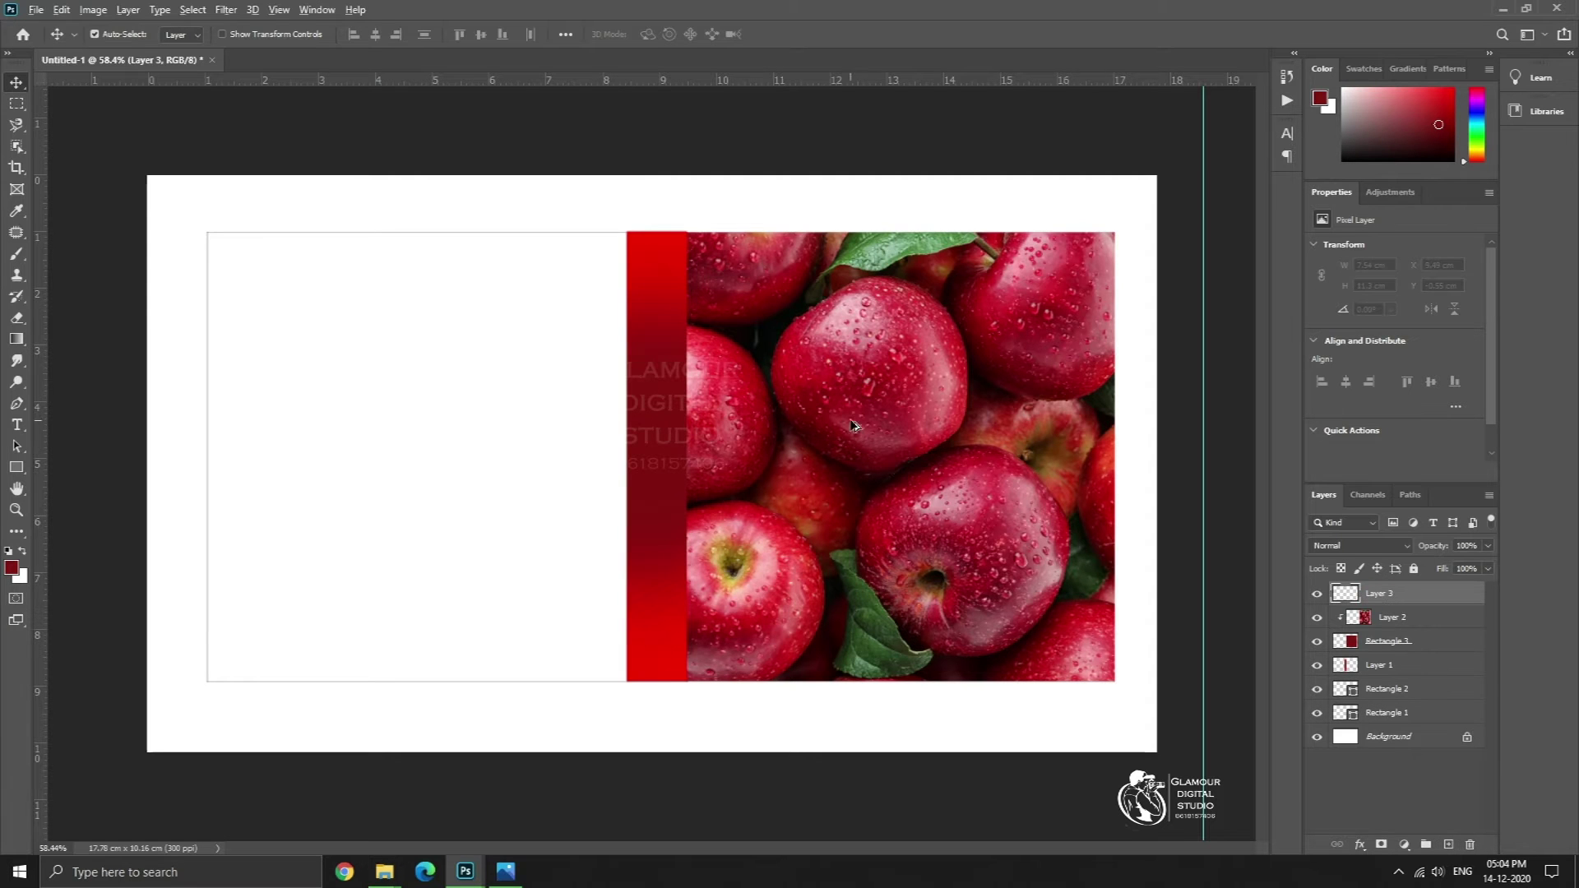
scroll(822, 420, up, 3)
click(16, 466)
drag(639, 477, 1244, 641)
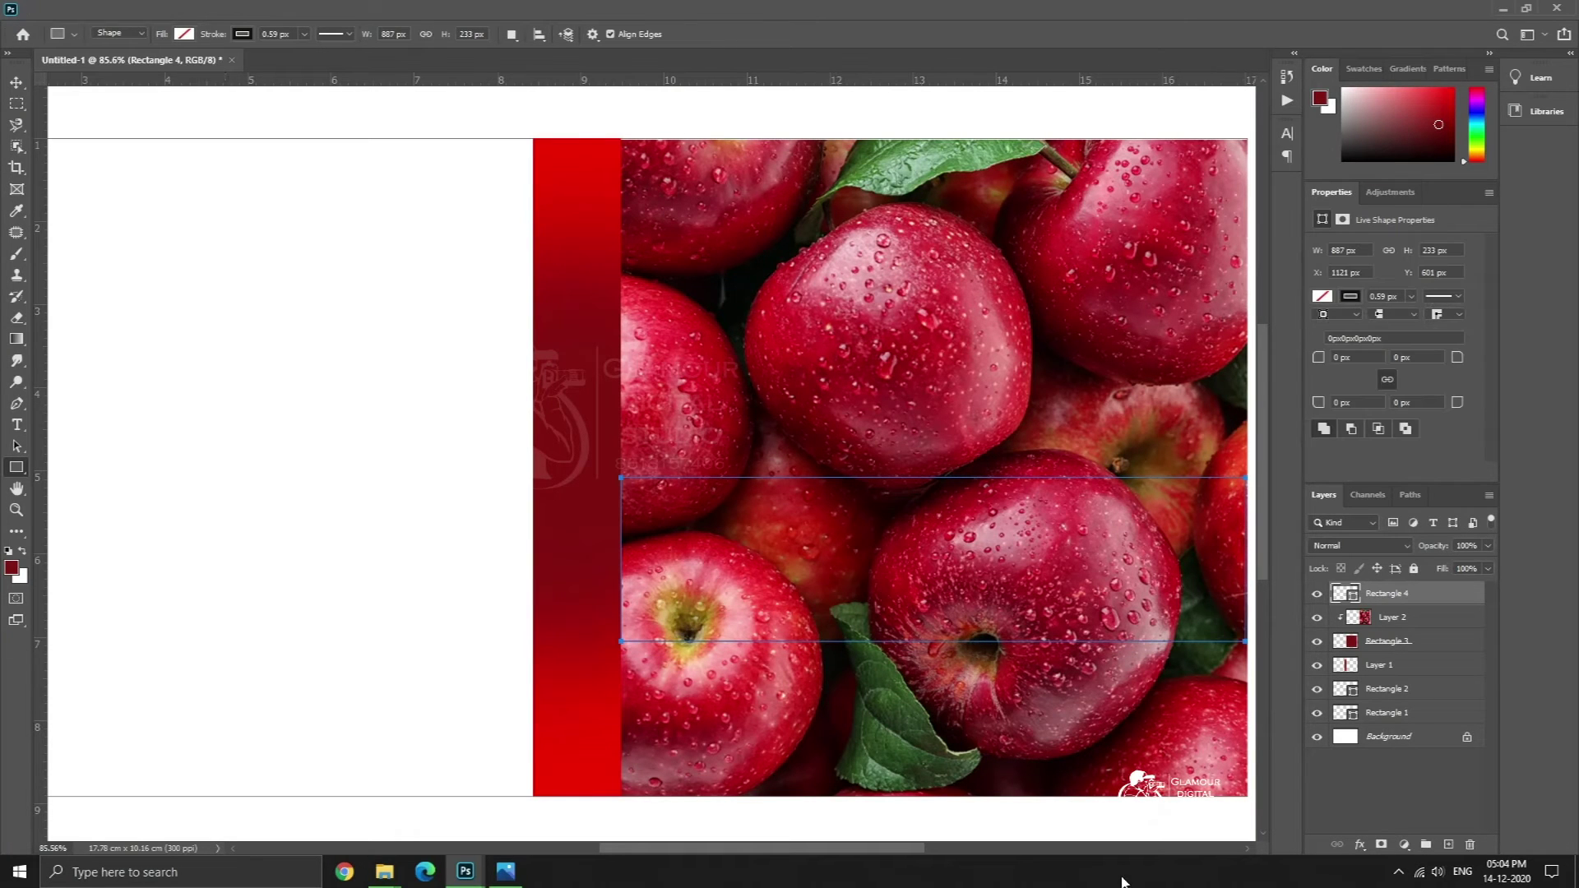
- Fill the band across the photo with dark red, set its opacity to 67% and deselect it
click(183, 34)
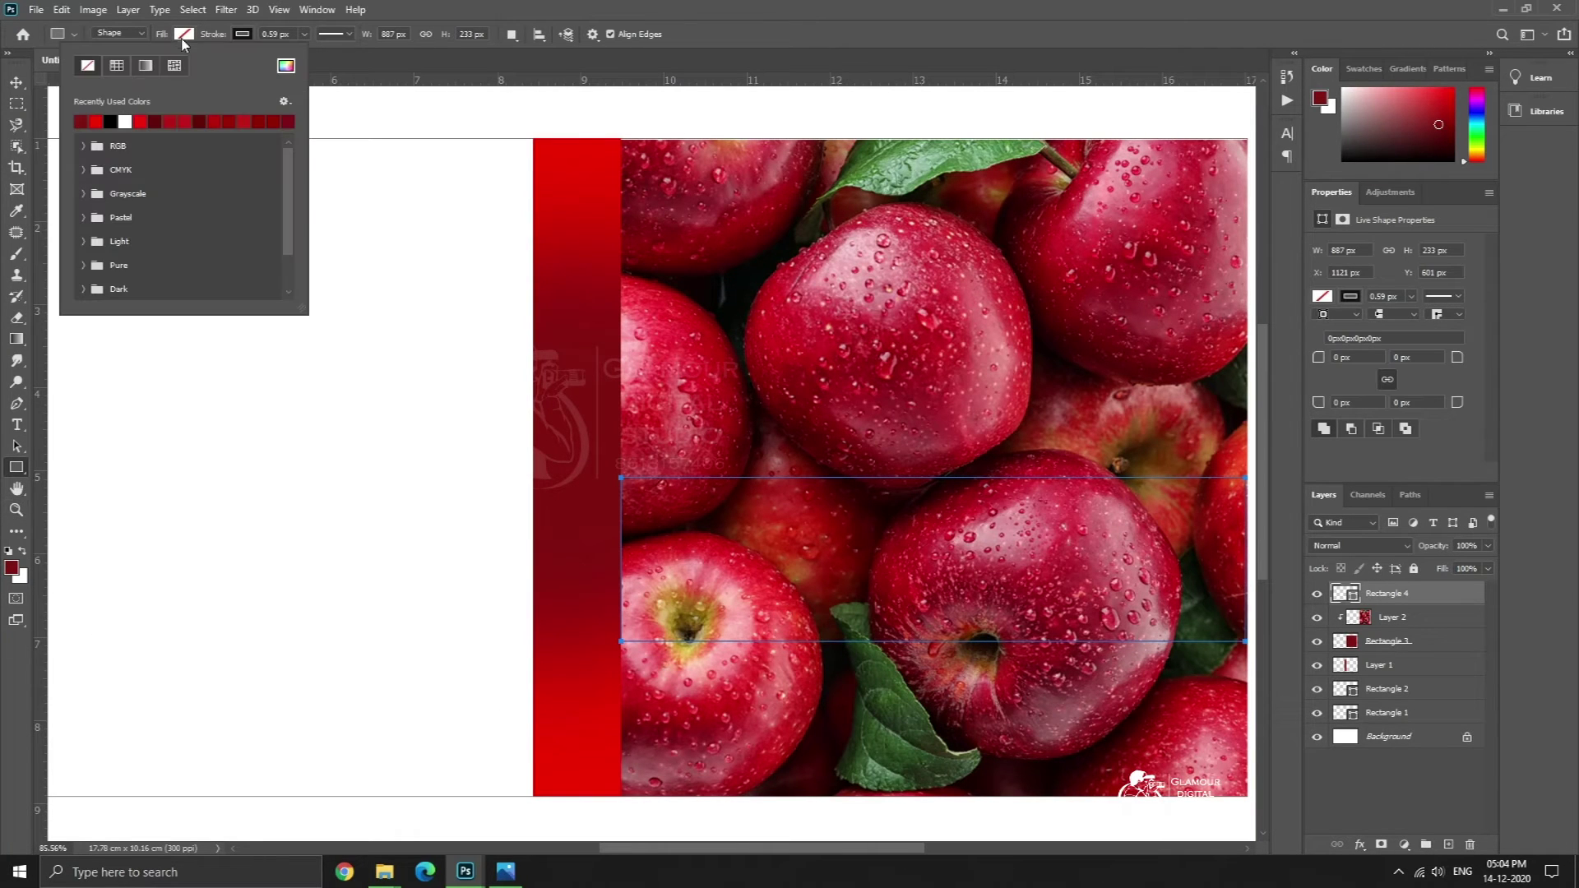
click(144, 122)
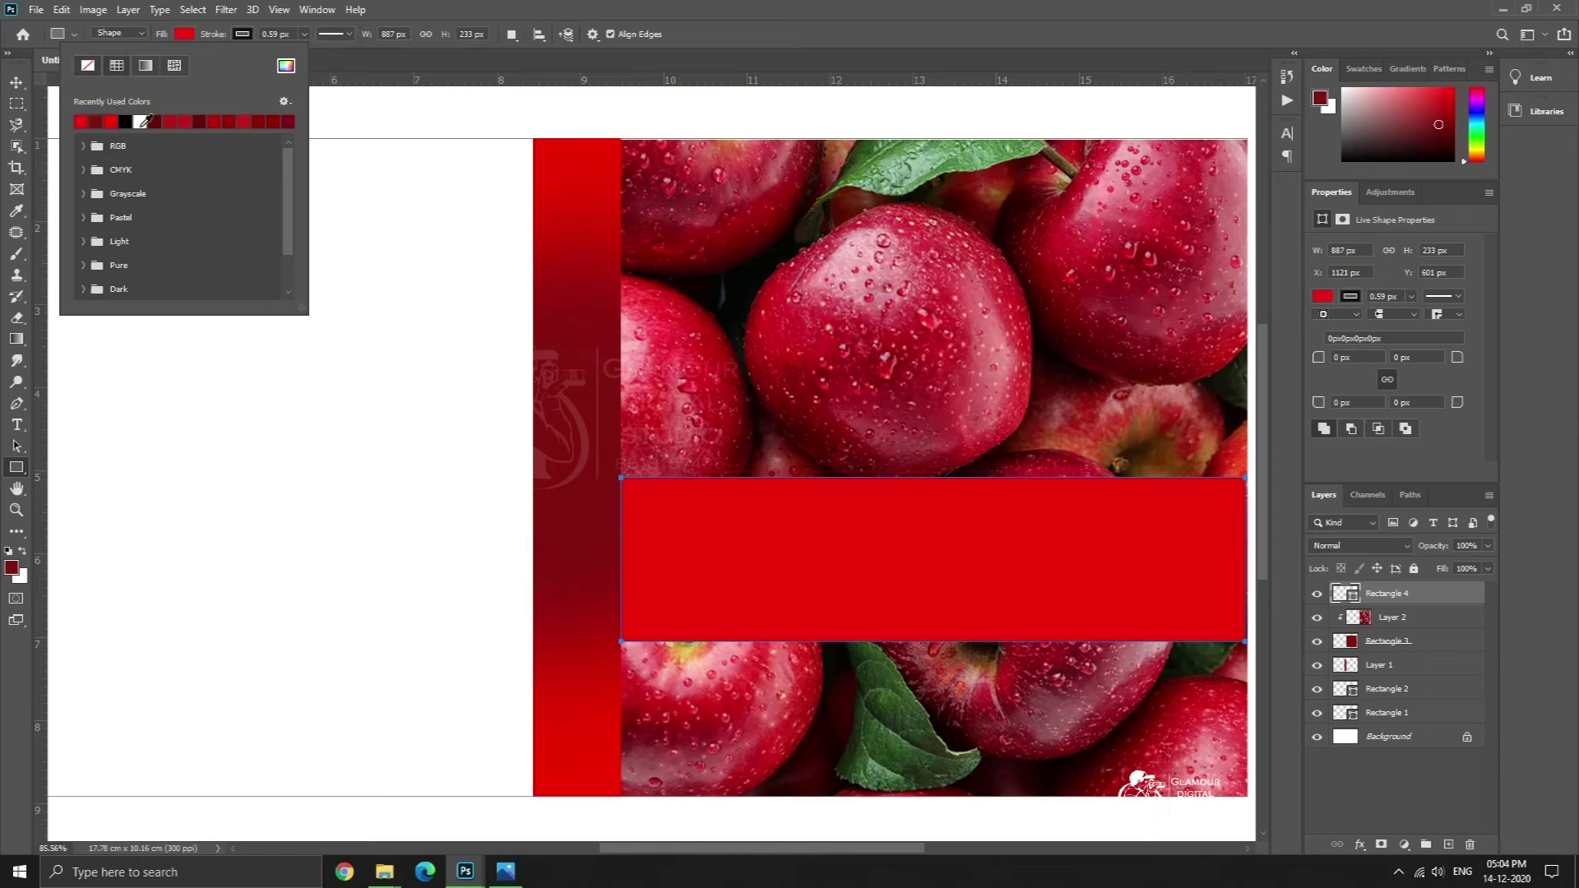
click(201, 121)
drag(1423, 546, 1401, 546)
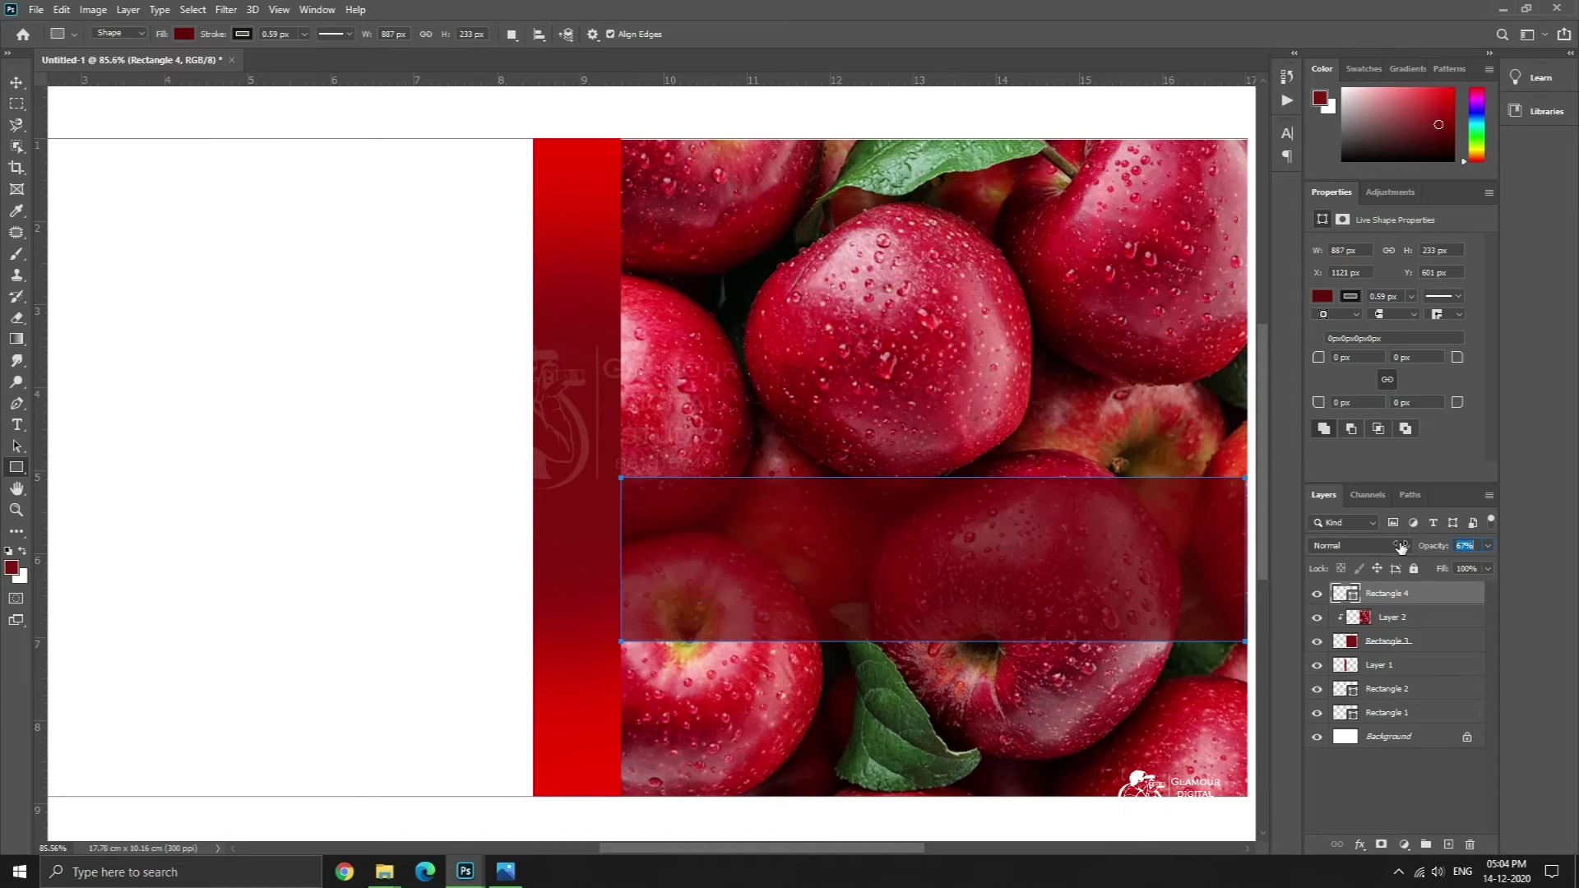
click(11, 83)
click(438, 832)
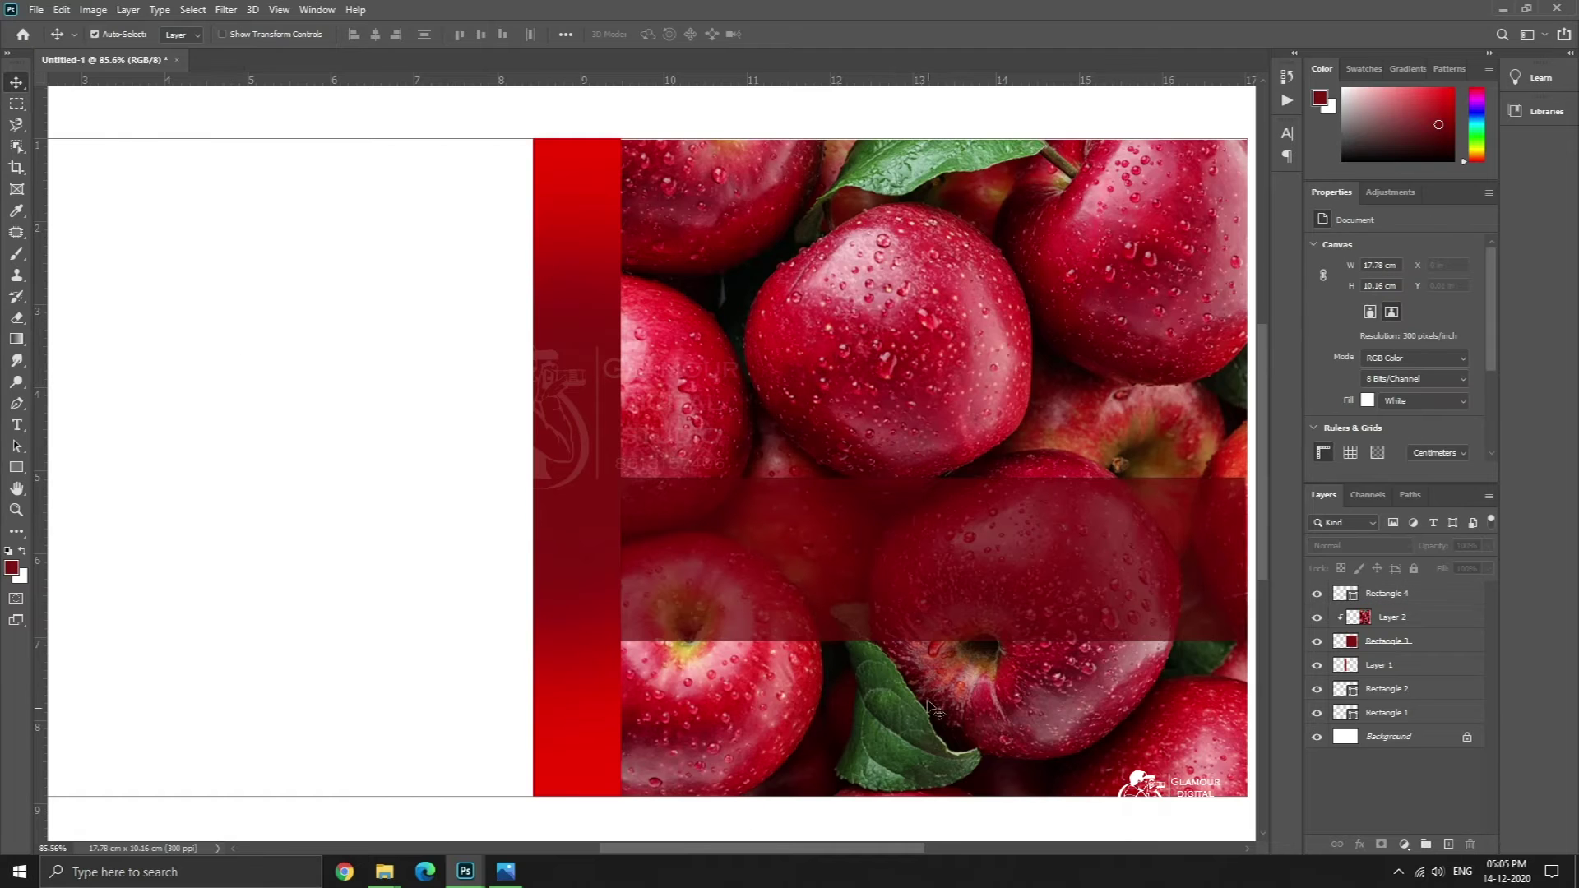
- Try a 26 pt Bickley Script LET text box reading "Healty" over the spine and photo, and delete the text layer
drag(997, 574, 851, 582)
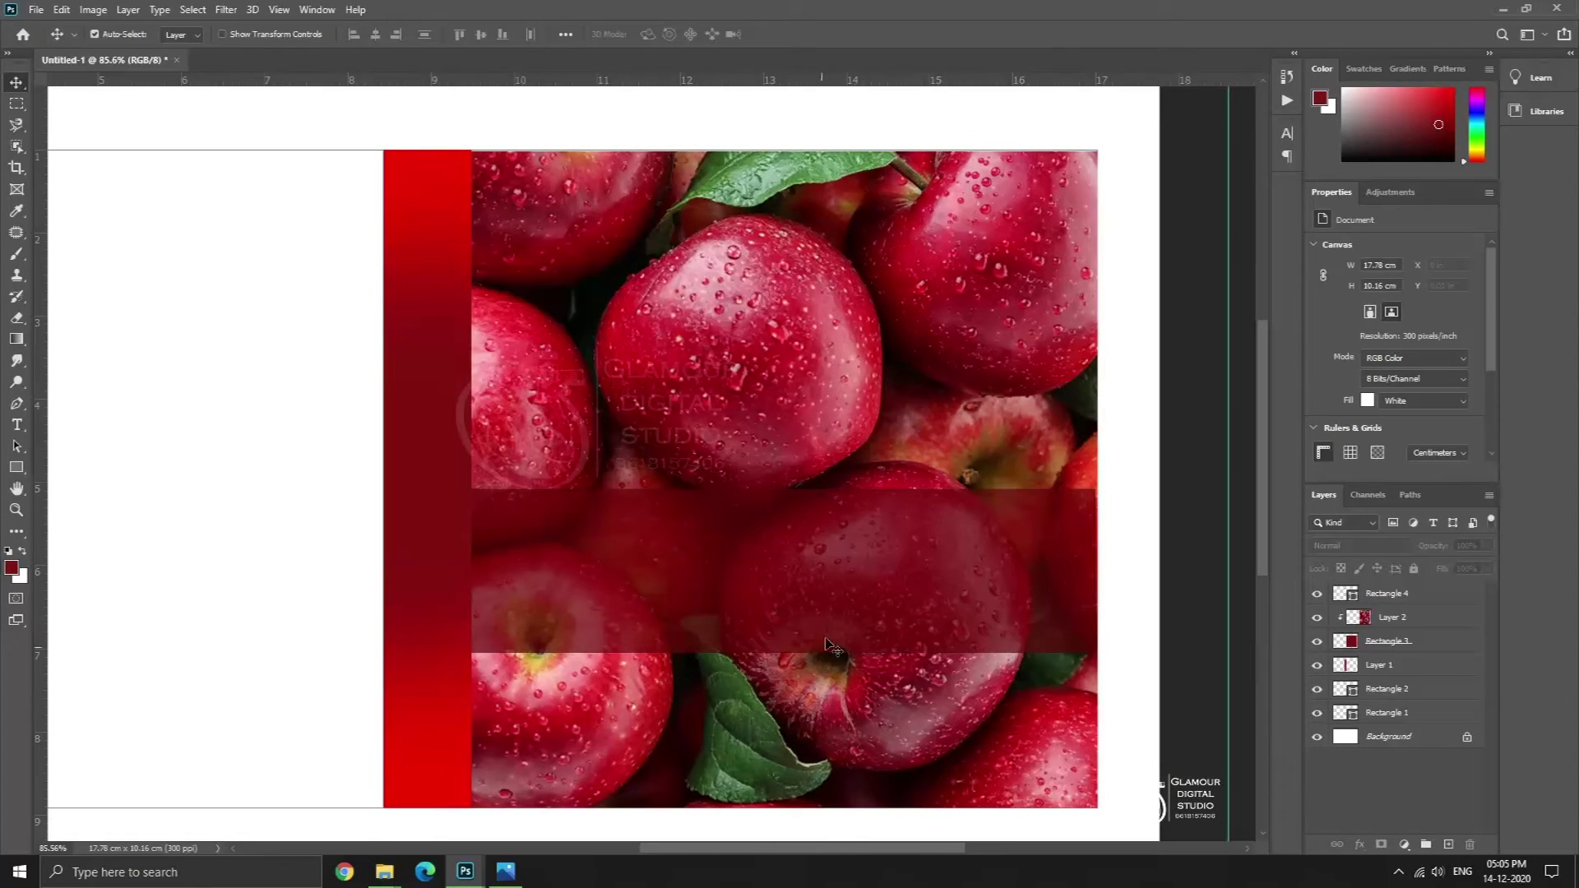
click(17, 425)
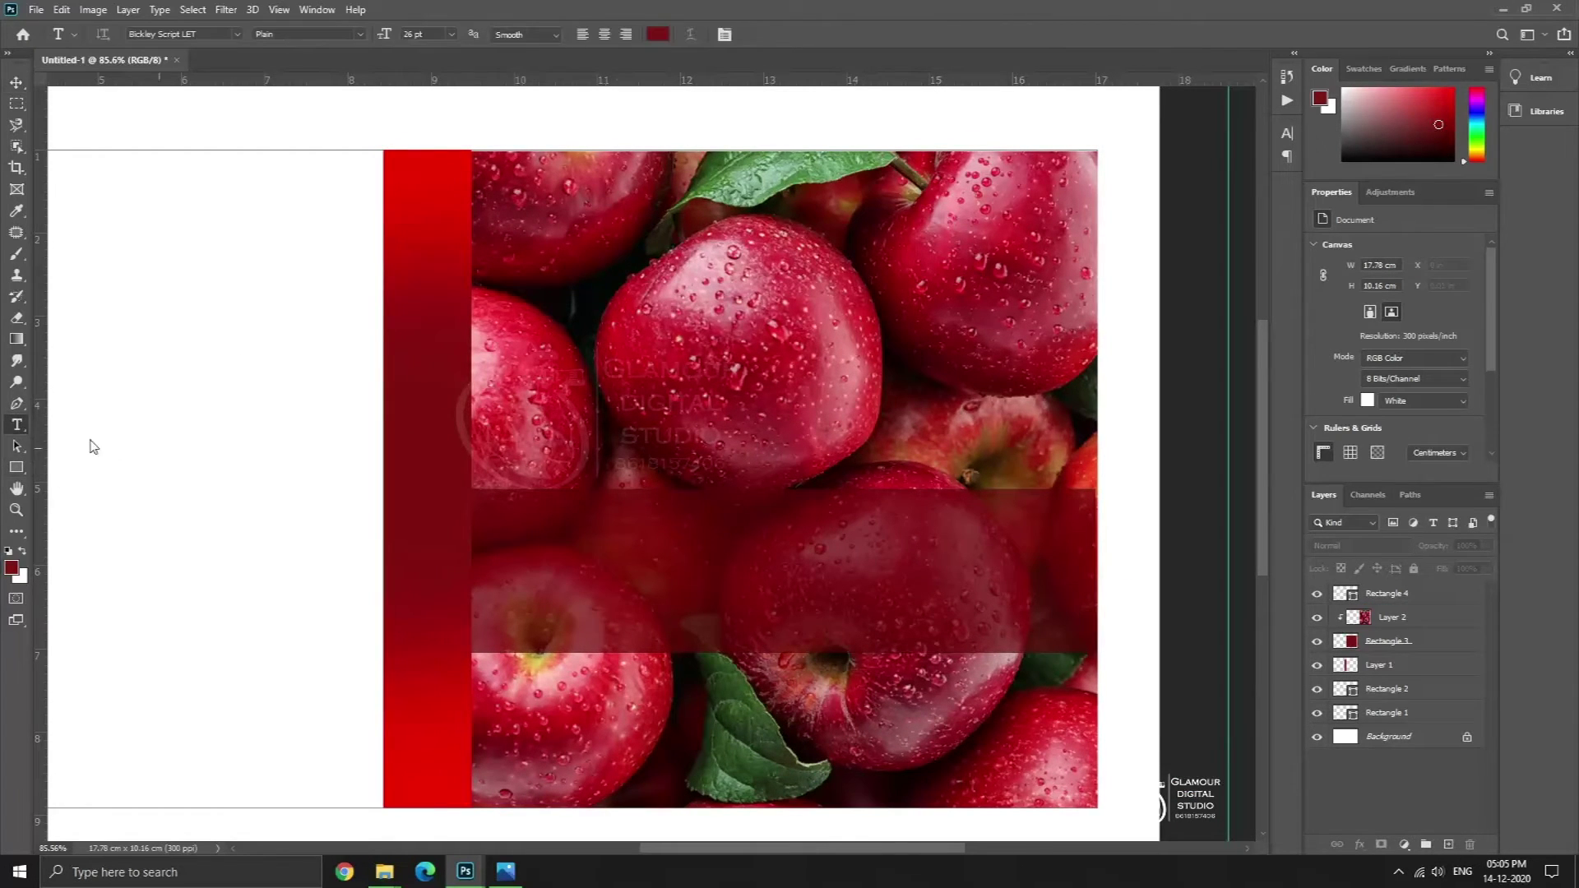
drag(265, 384, 727, 479)
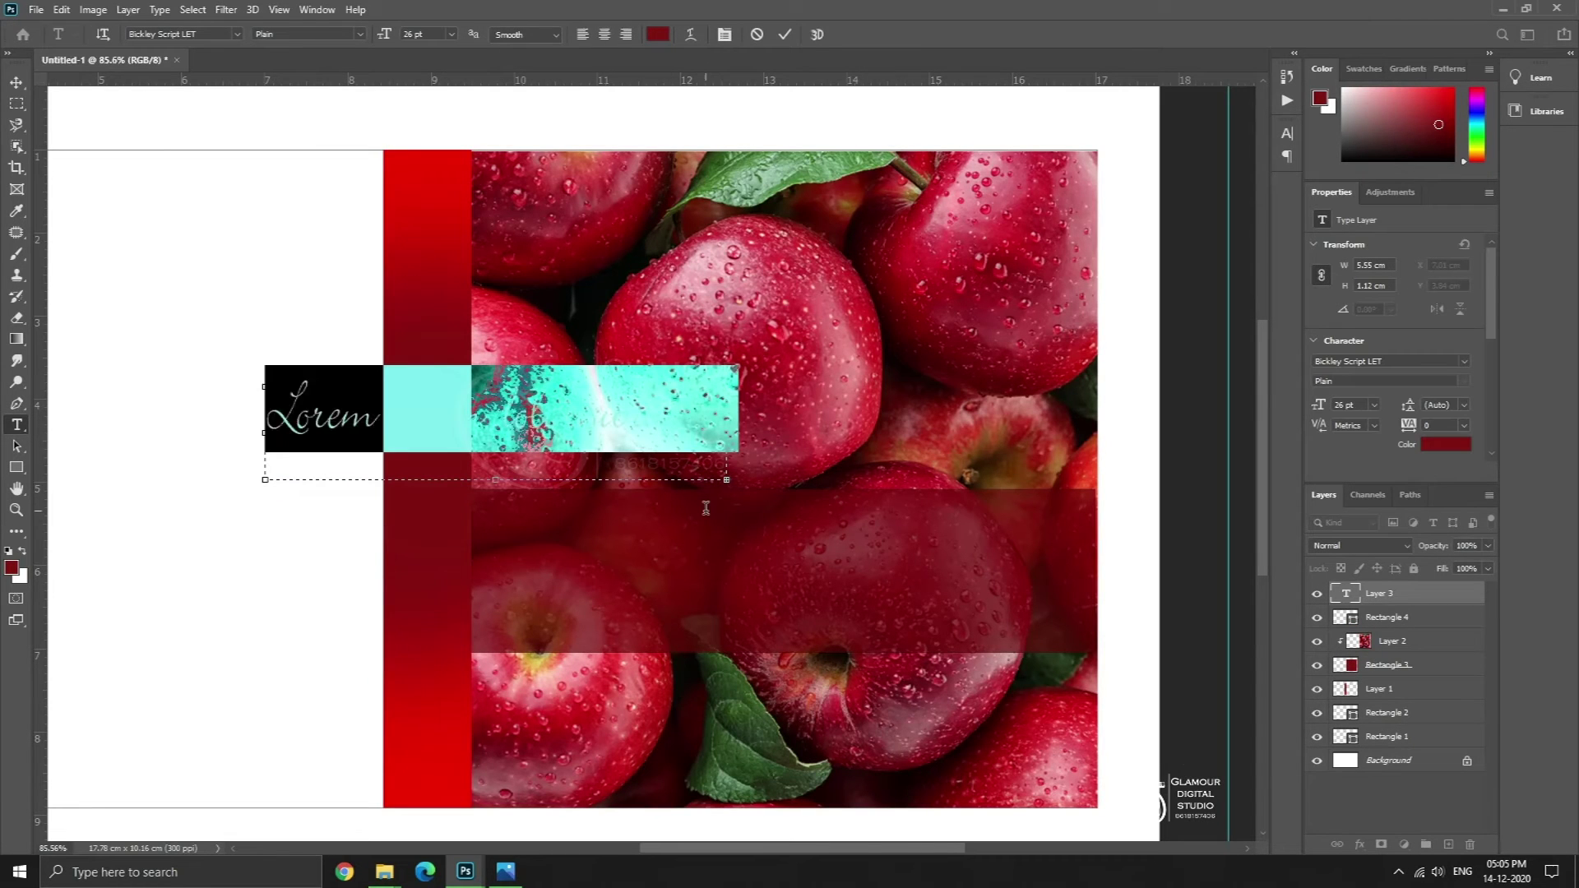
text(Healty)
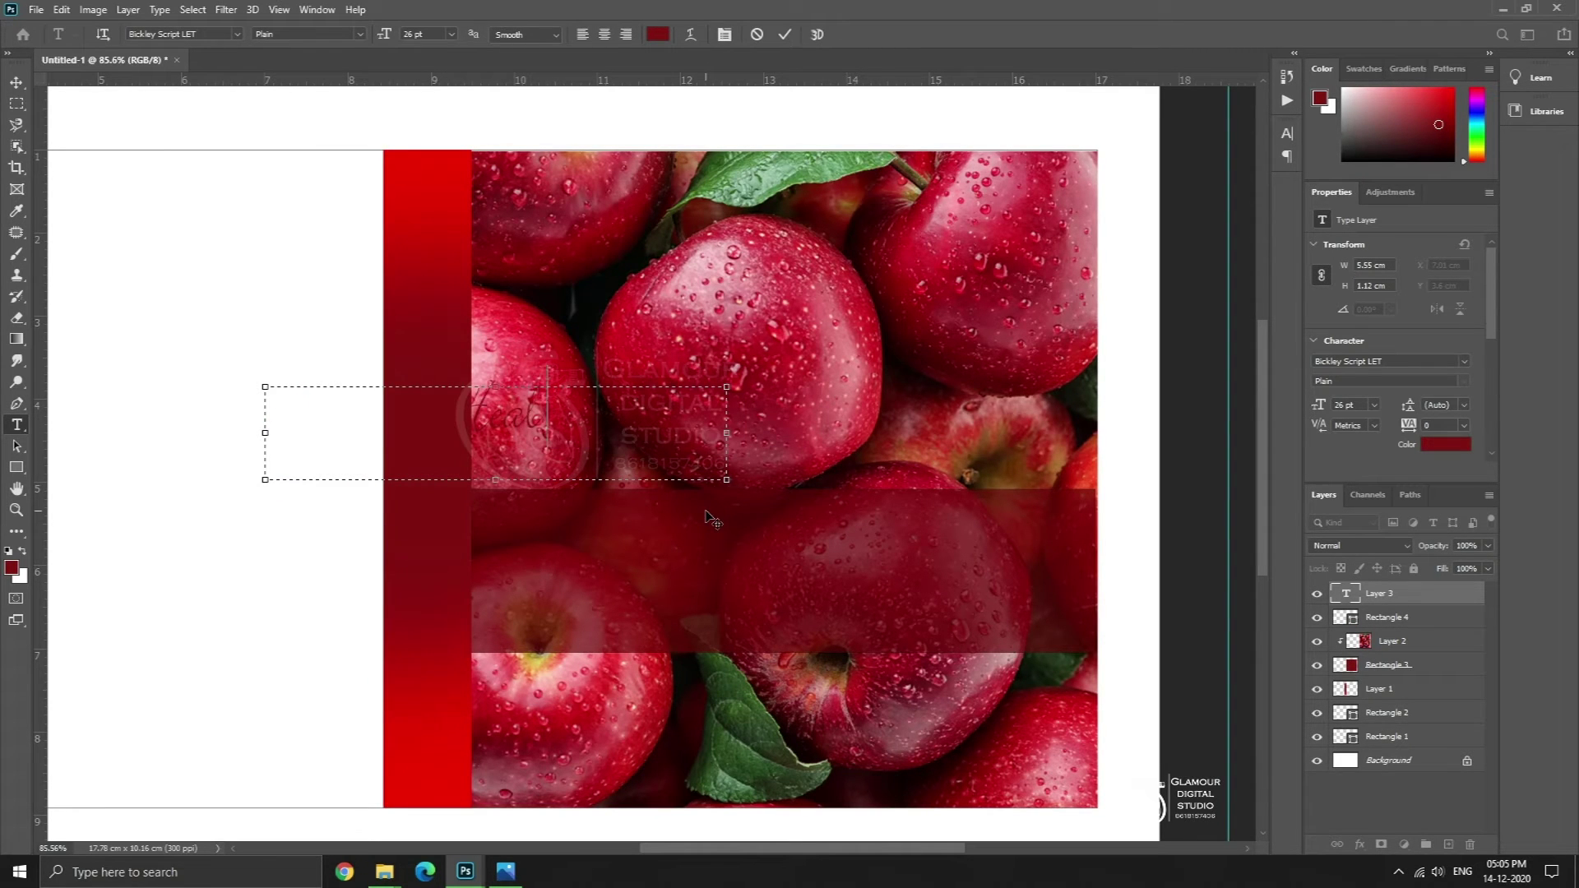
key(ctrl+a)
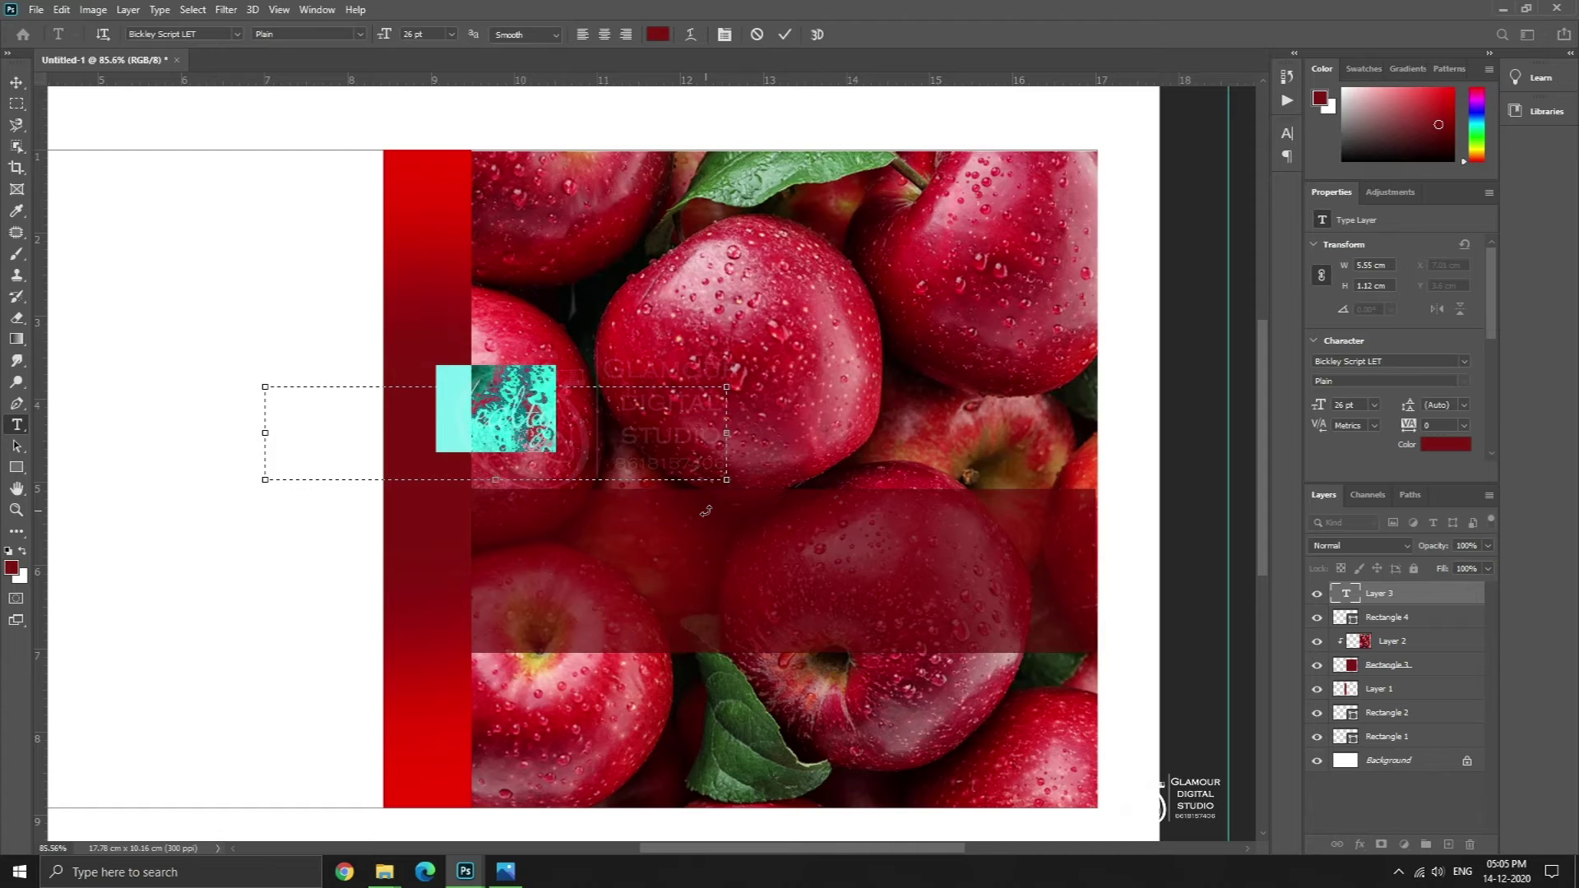
key(BackSpace)
click(17, 82)
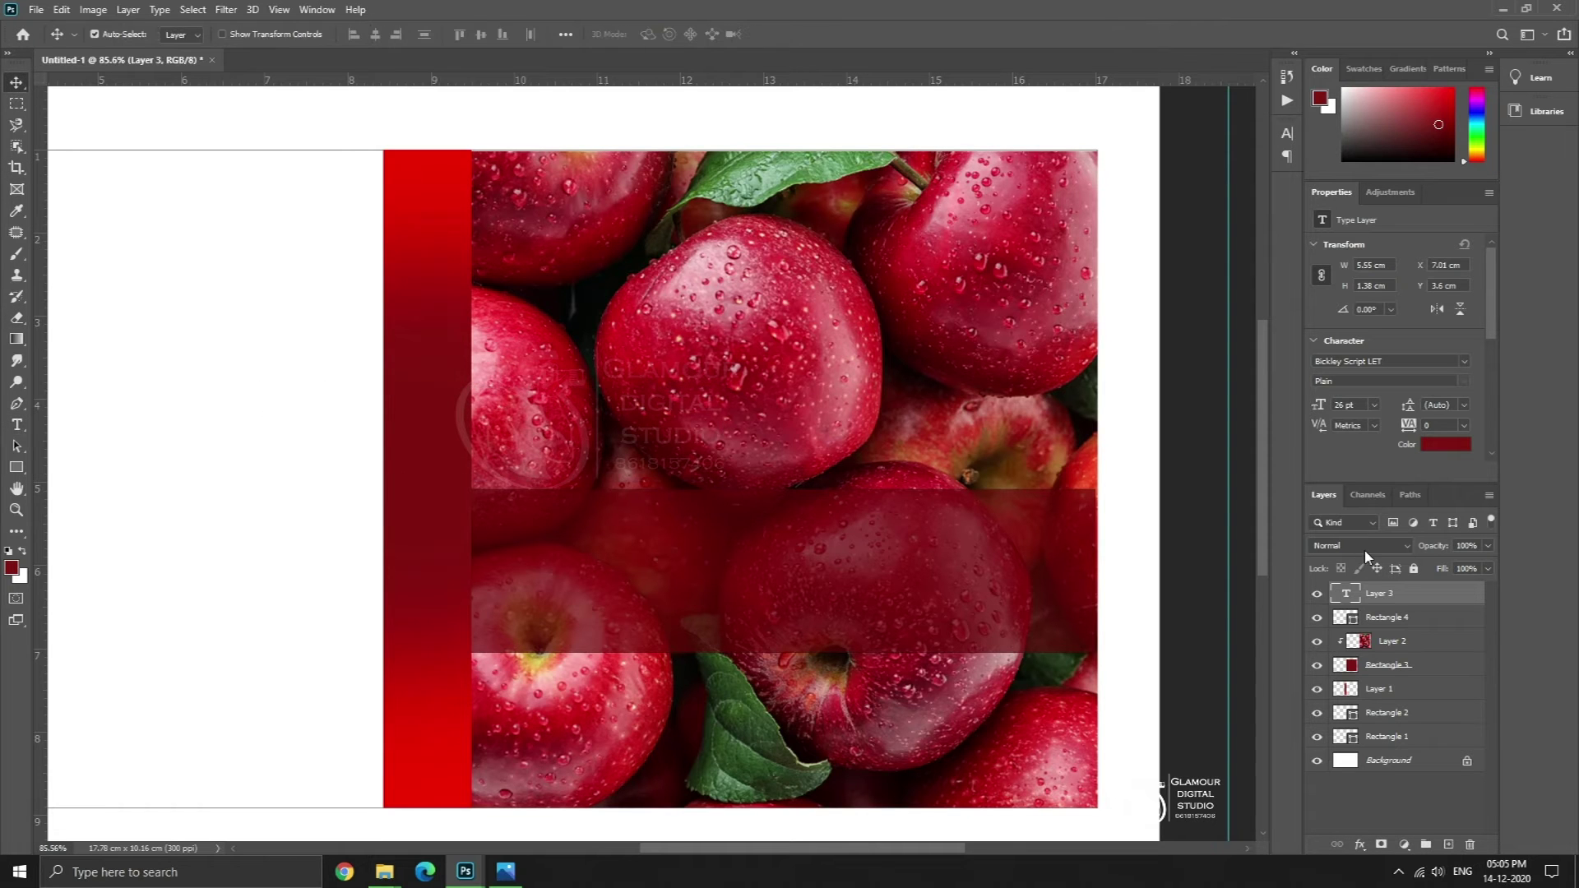
key(Delete)
- Copy the cut-out apple from the istockphoto image into the left panel of the layout and minimize the source image
scroll(529, 510, down, 1)
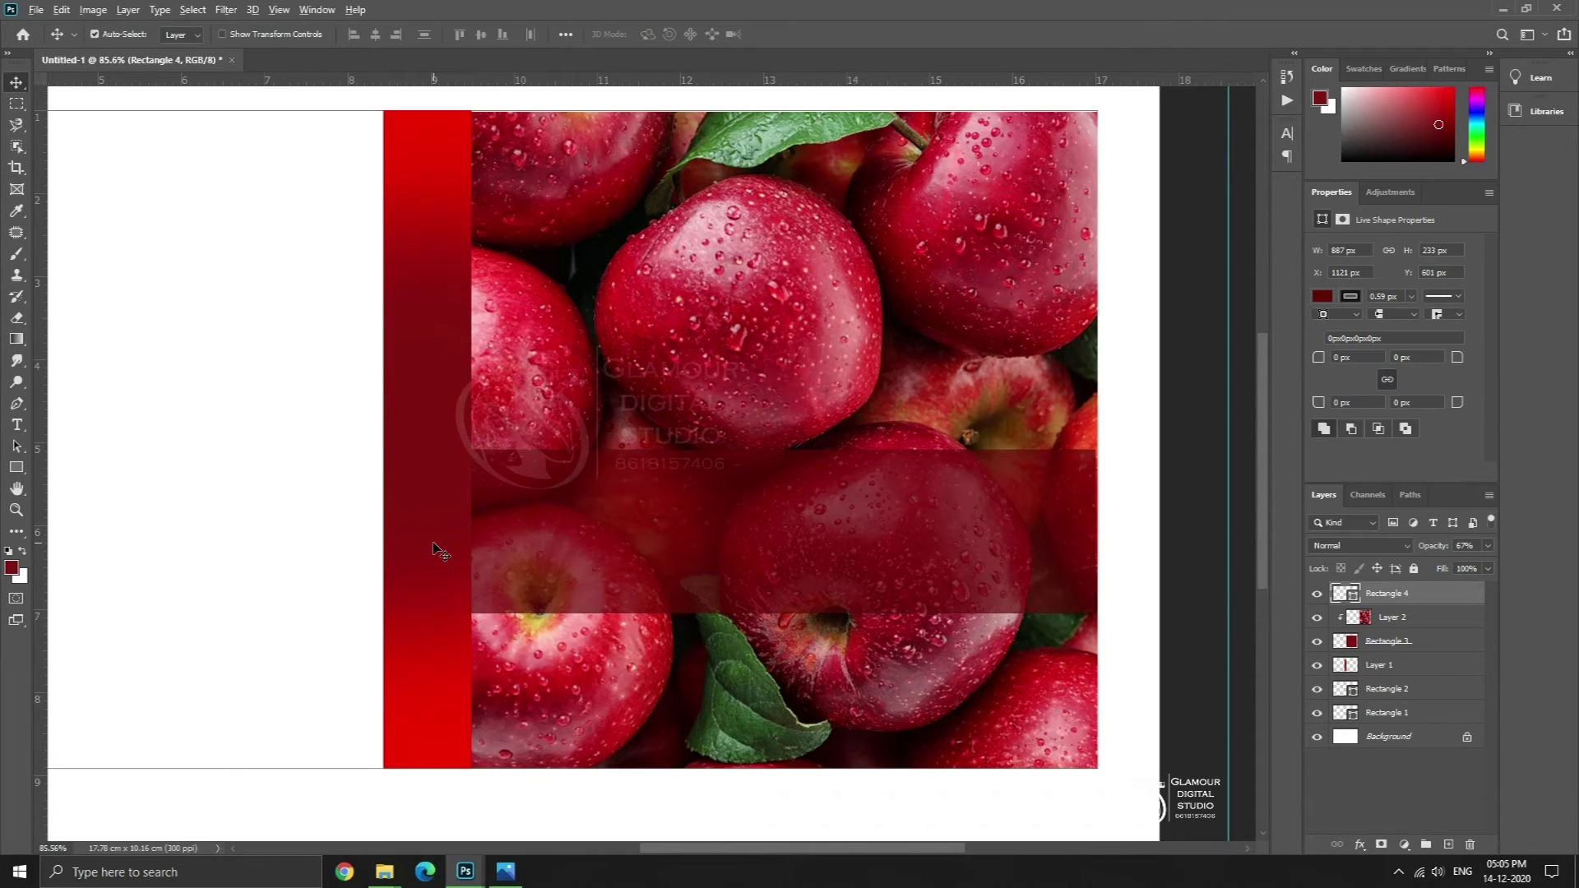
scroll(436, 551, down, 2)
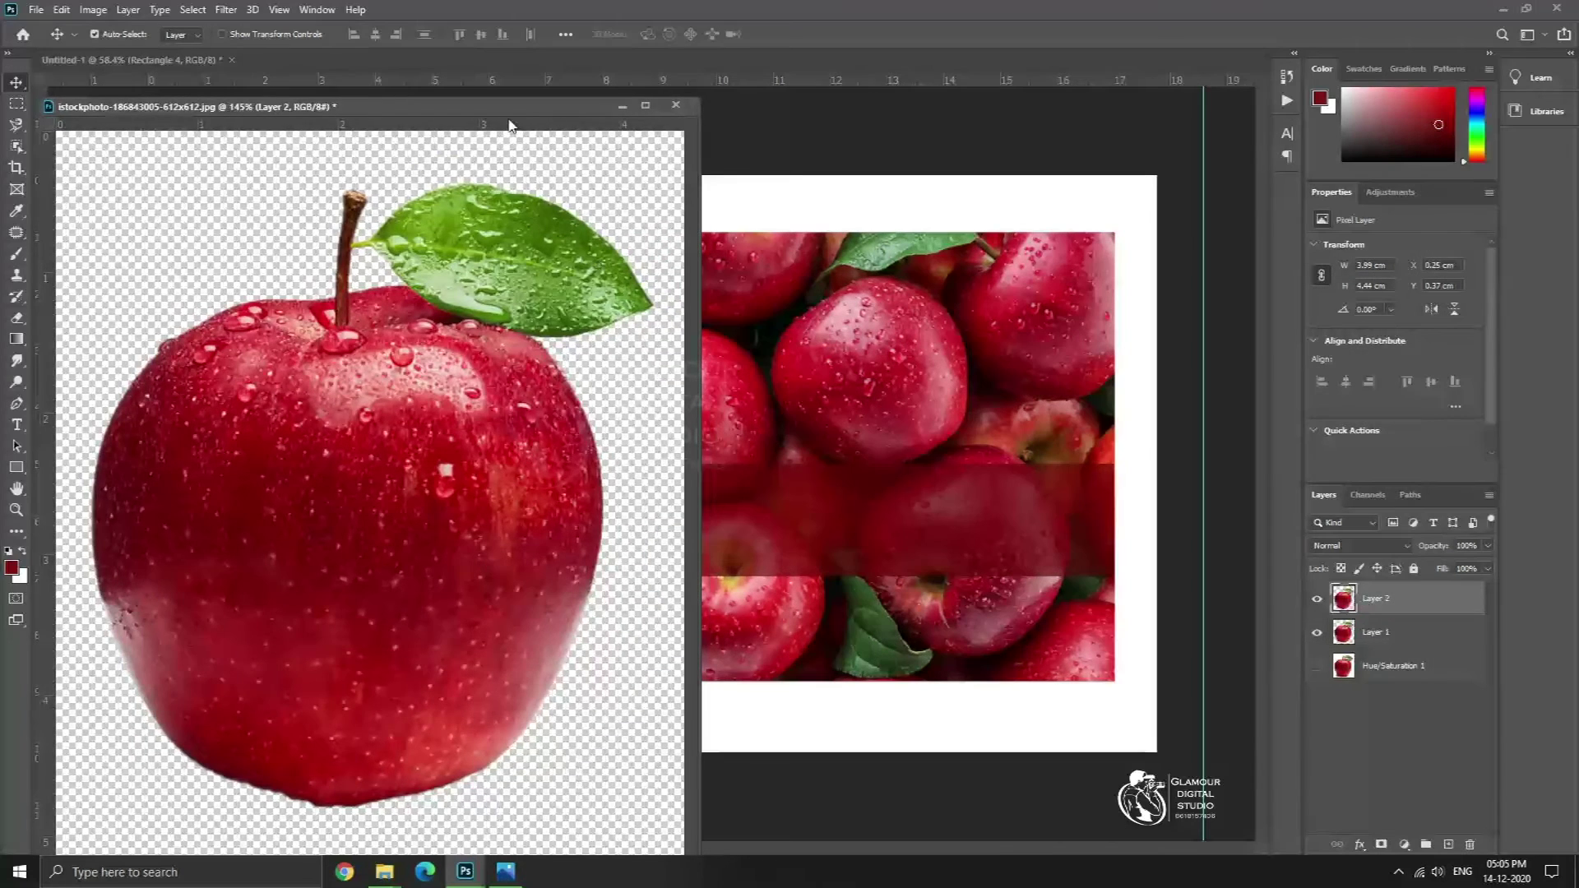
drag(510, 124, 171, 342)
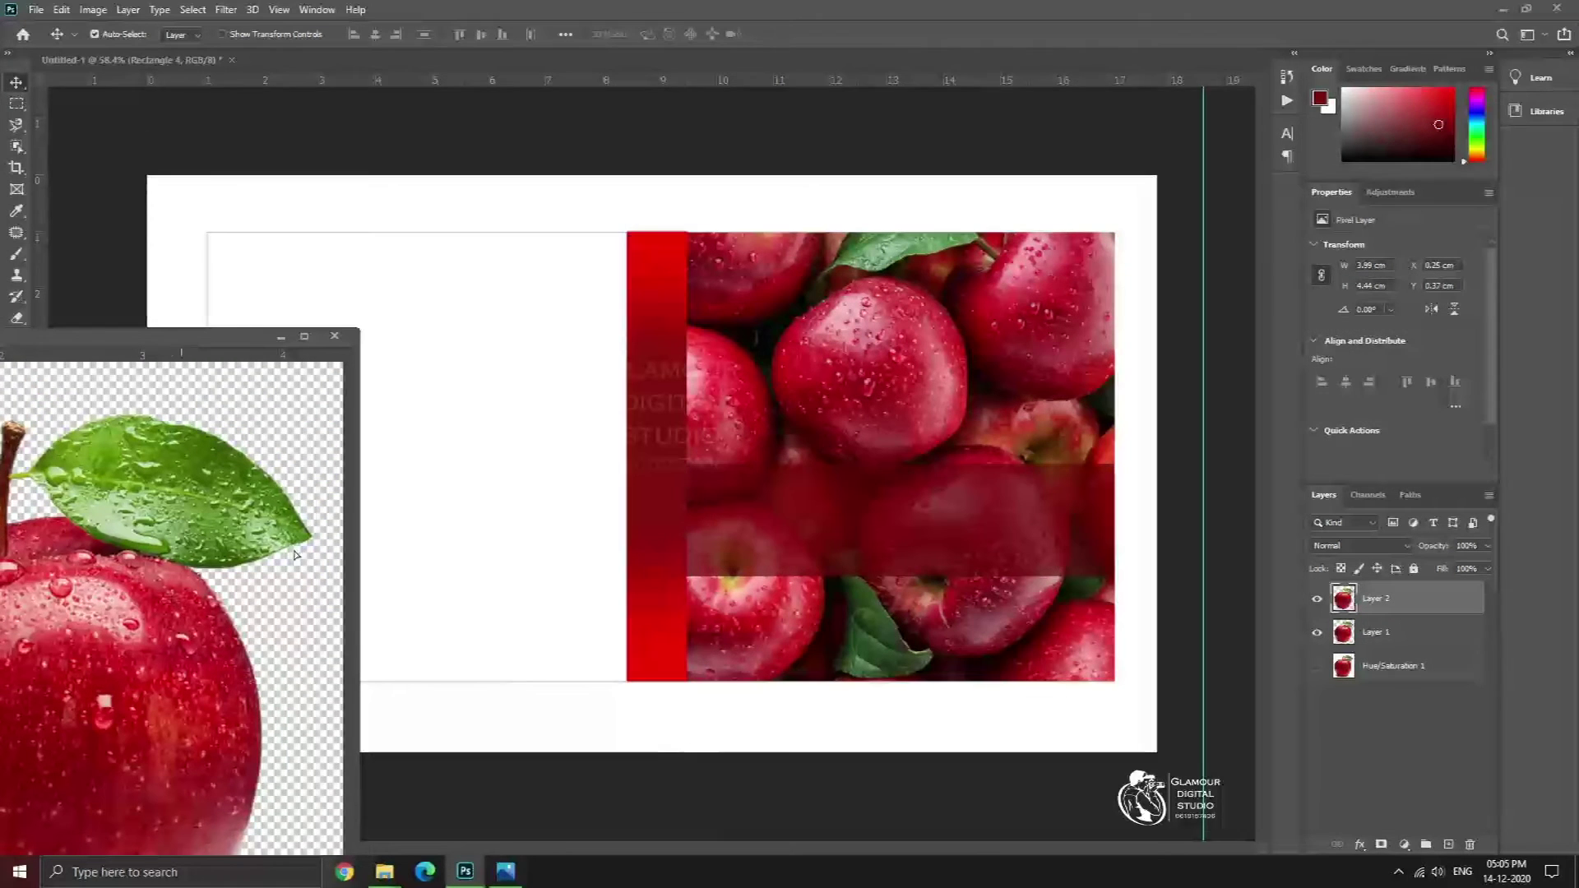
drag(680, 344, 666, 339)
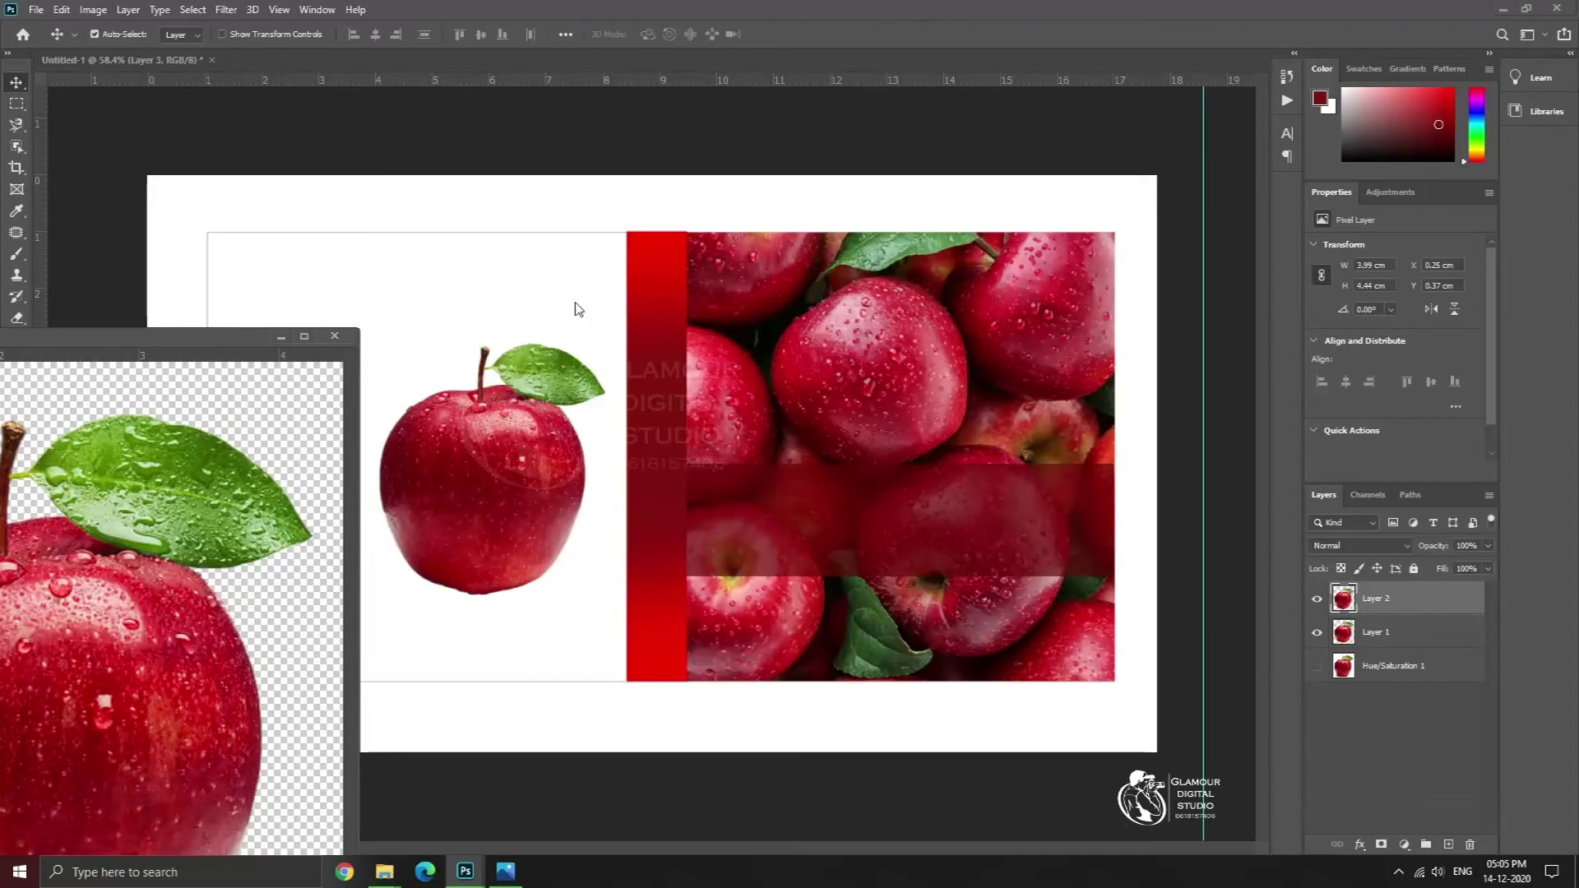
click(280, 336)
- Shrink the single apple to about 2.2 × 2.5 cm and place it near the left panel's outer edge at mid-height
drag(495, 531, 359, 515)
key(ctrl+t)
drag(472, 589, 362, 508)
key(ctrl+z)
drag(467, 334, 368, 444)
key(Return)
drag(350, 524, 344, 497)
- Add a new layer beneath the single apple and paint a soft black shadow around its base with the Brush
click(1448, 845)
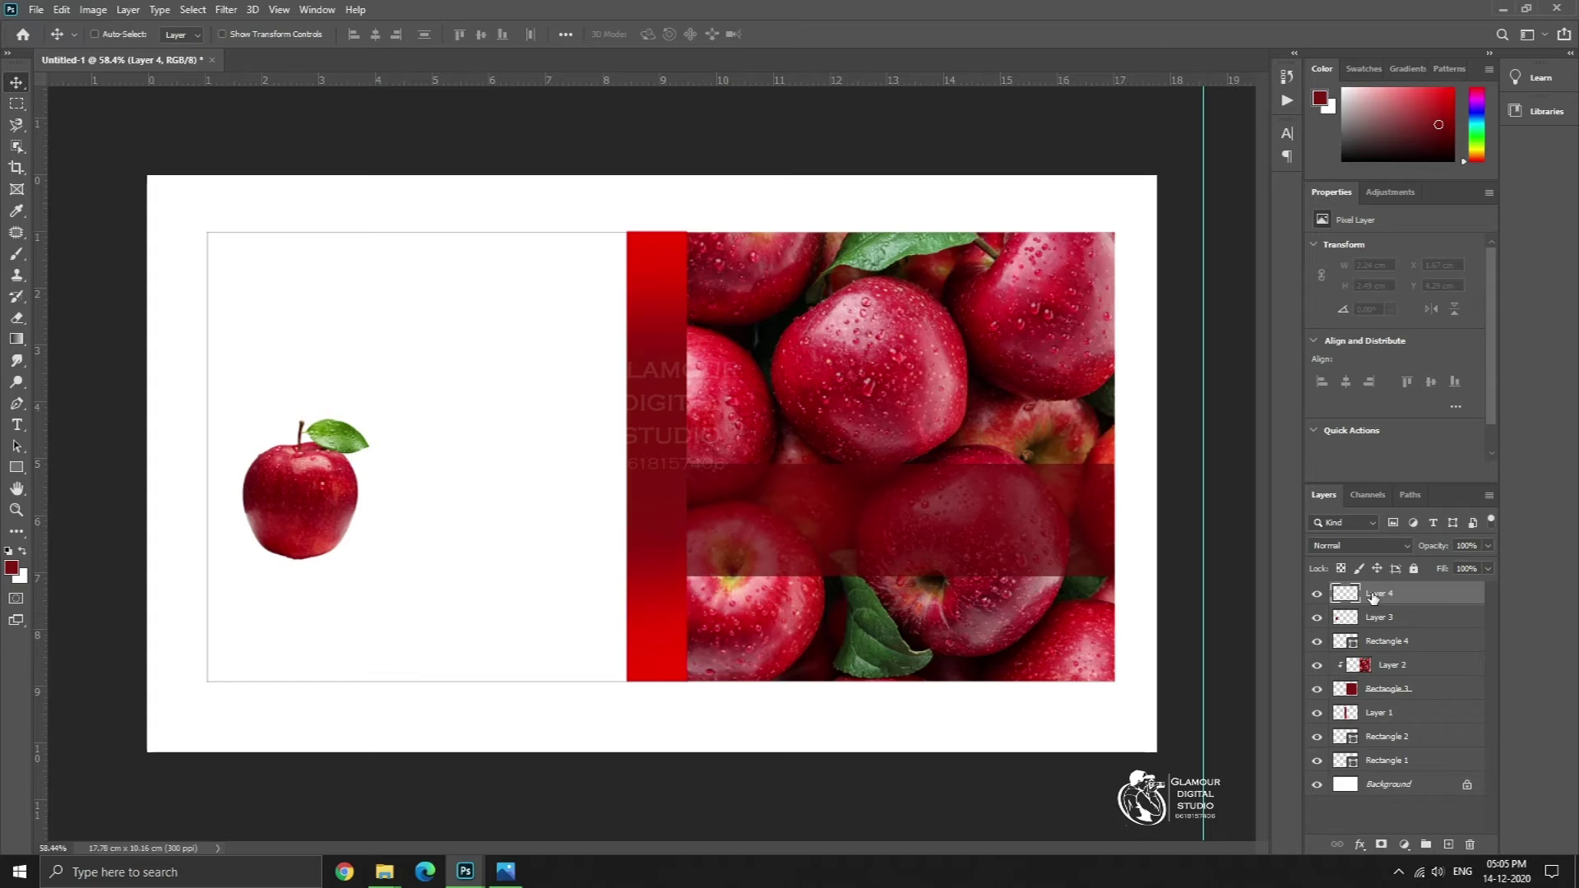
key(ctrl+bracketleft)
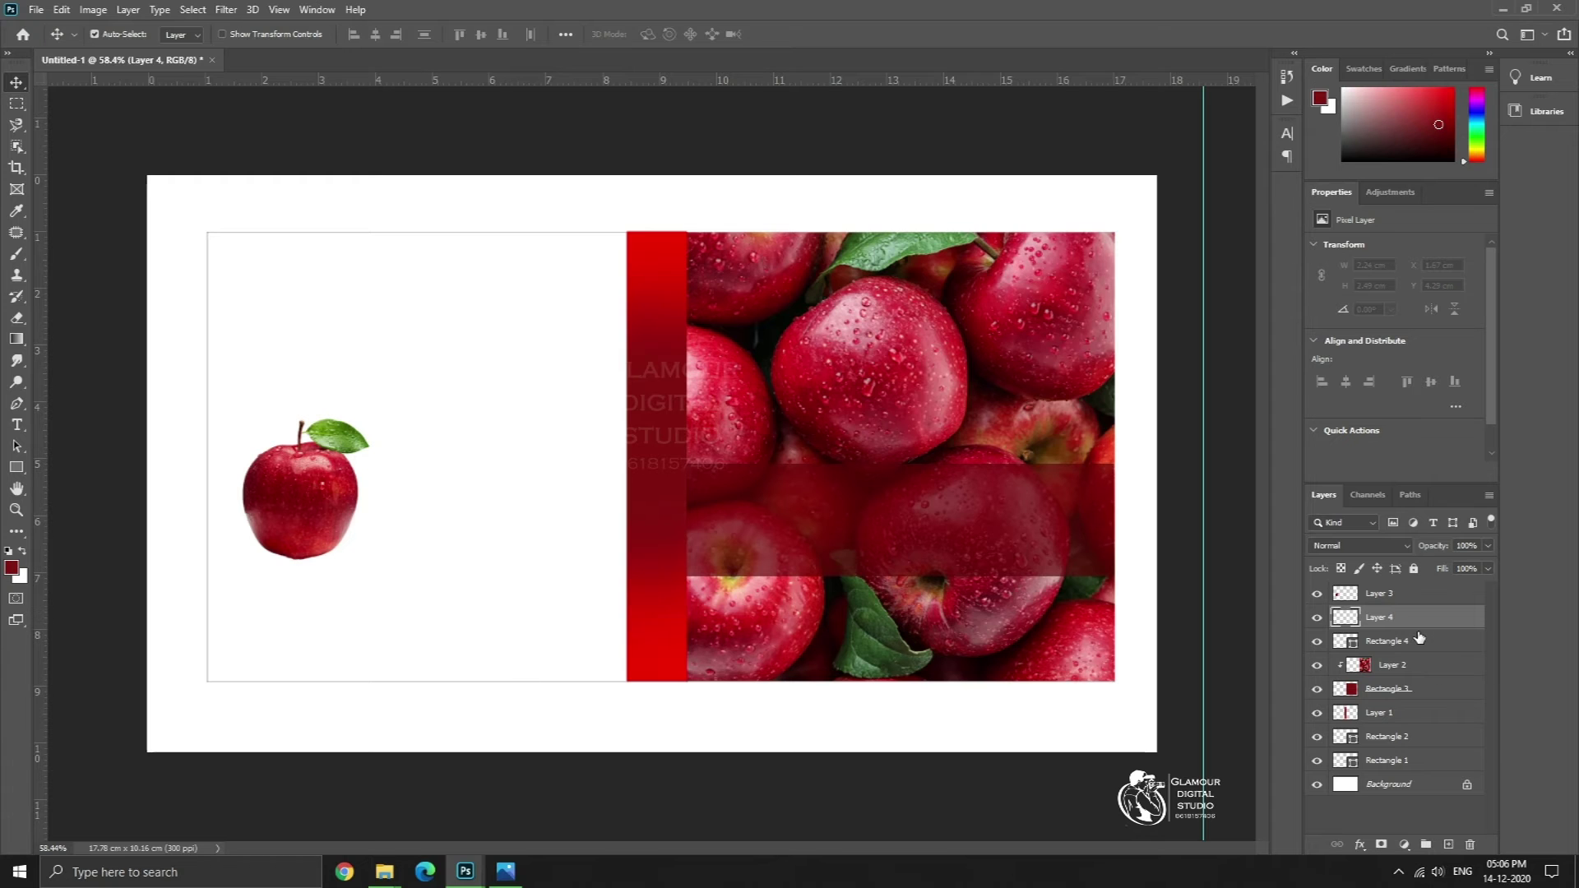
key(b)
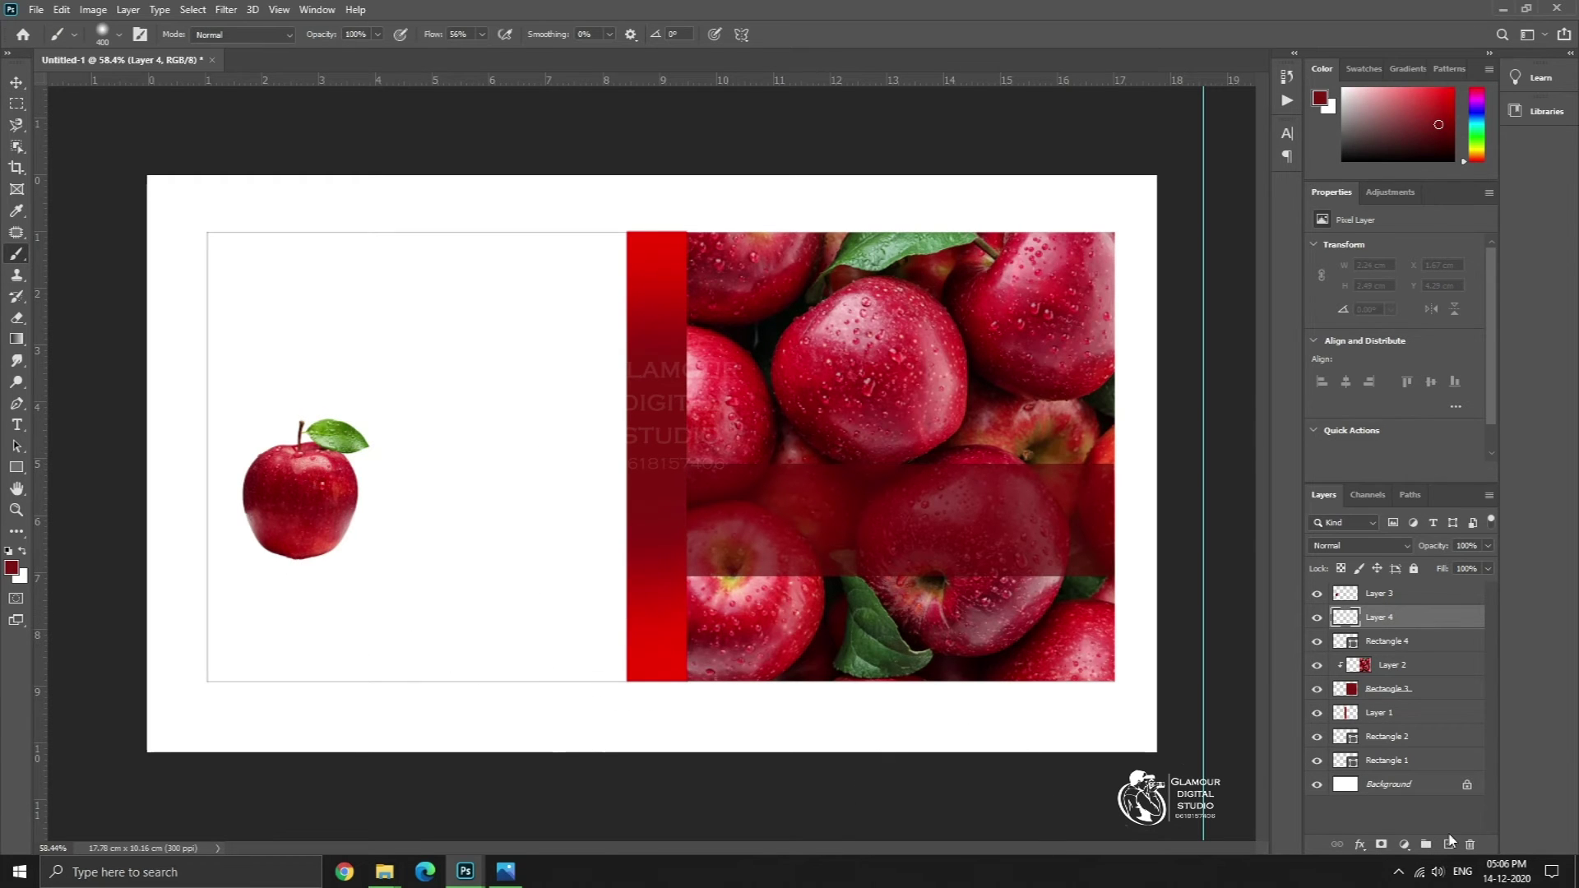
click(11, 568)
drag(374, 440, 146, 503)
click(642, 249)
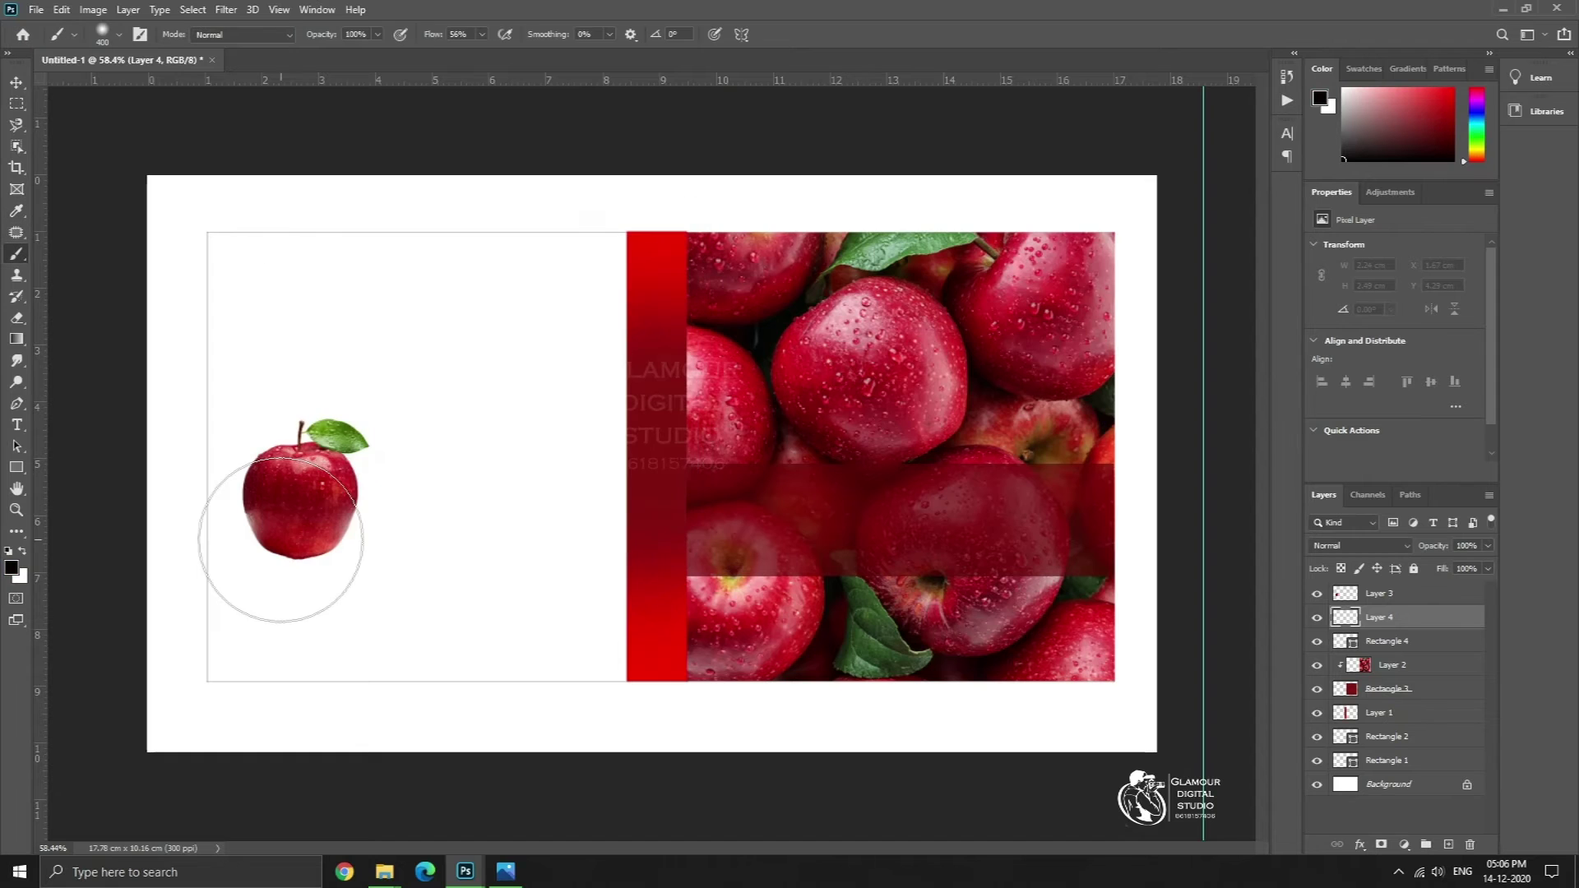
click(291, 523)
key(ctrl+z)
click(318, 558)
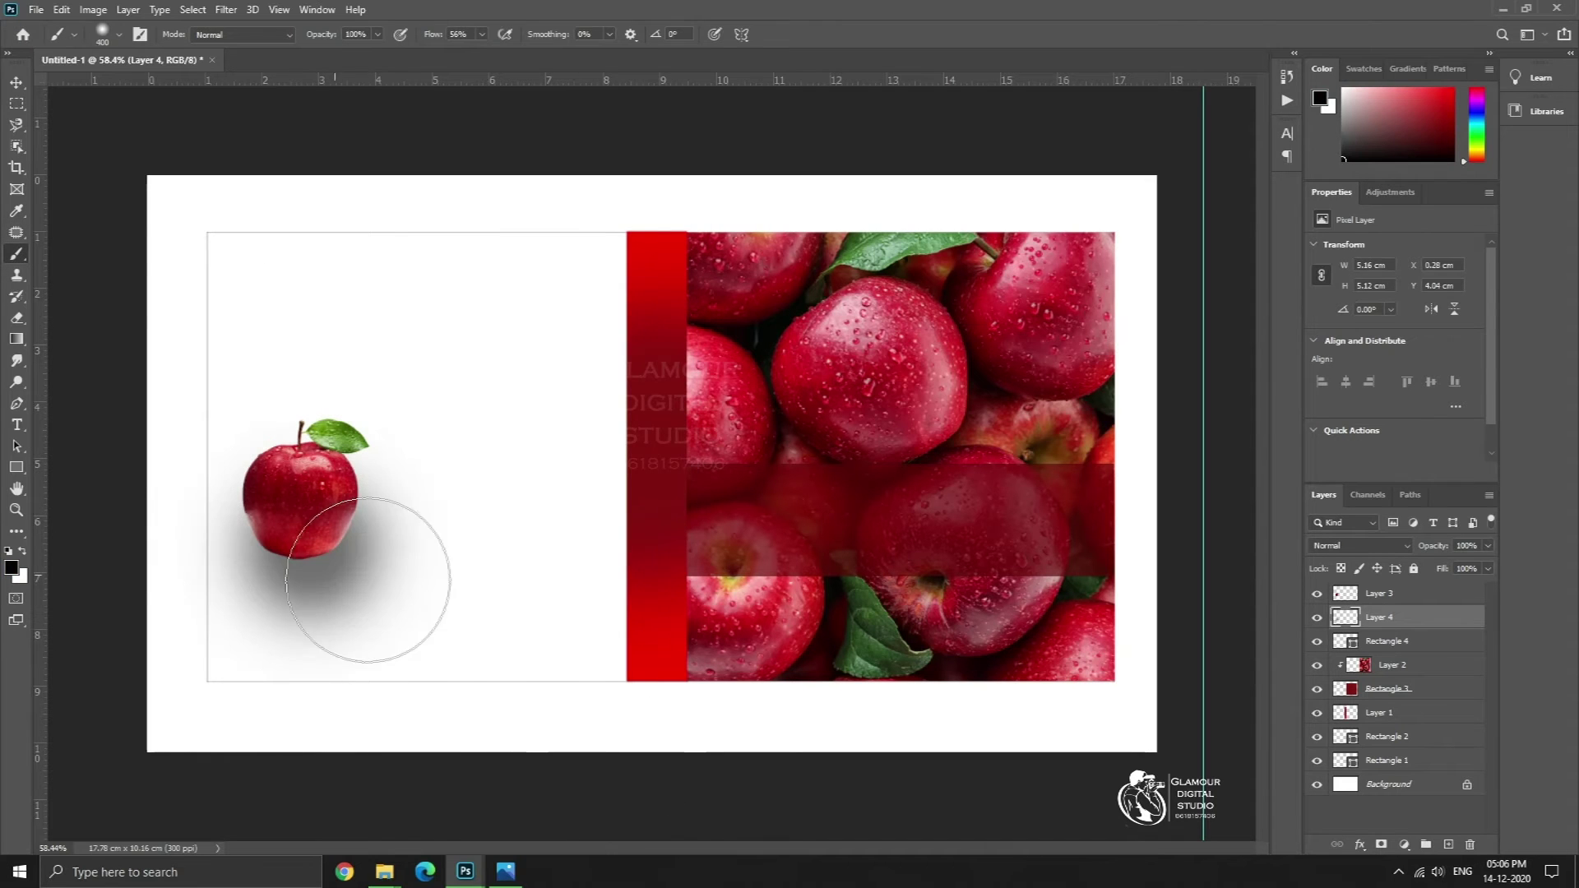
- Flatten the apple's shadow to about 4.24 × 1.86 cm, position it under the apple and set its opacity to 80%
key(ctrl+t)
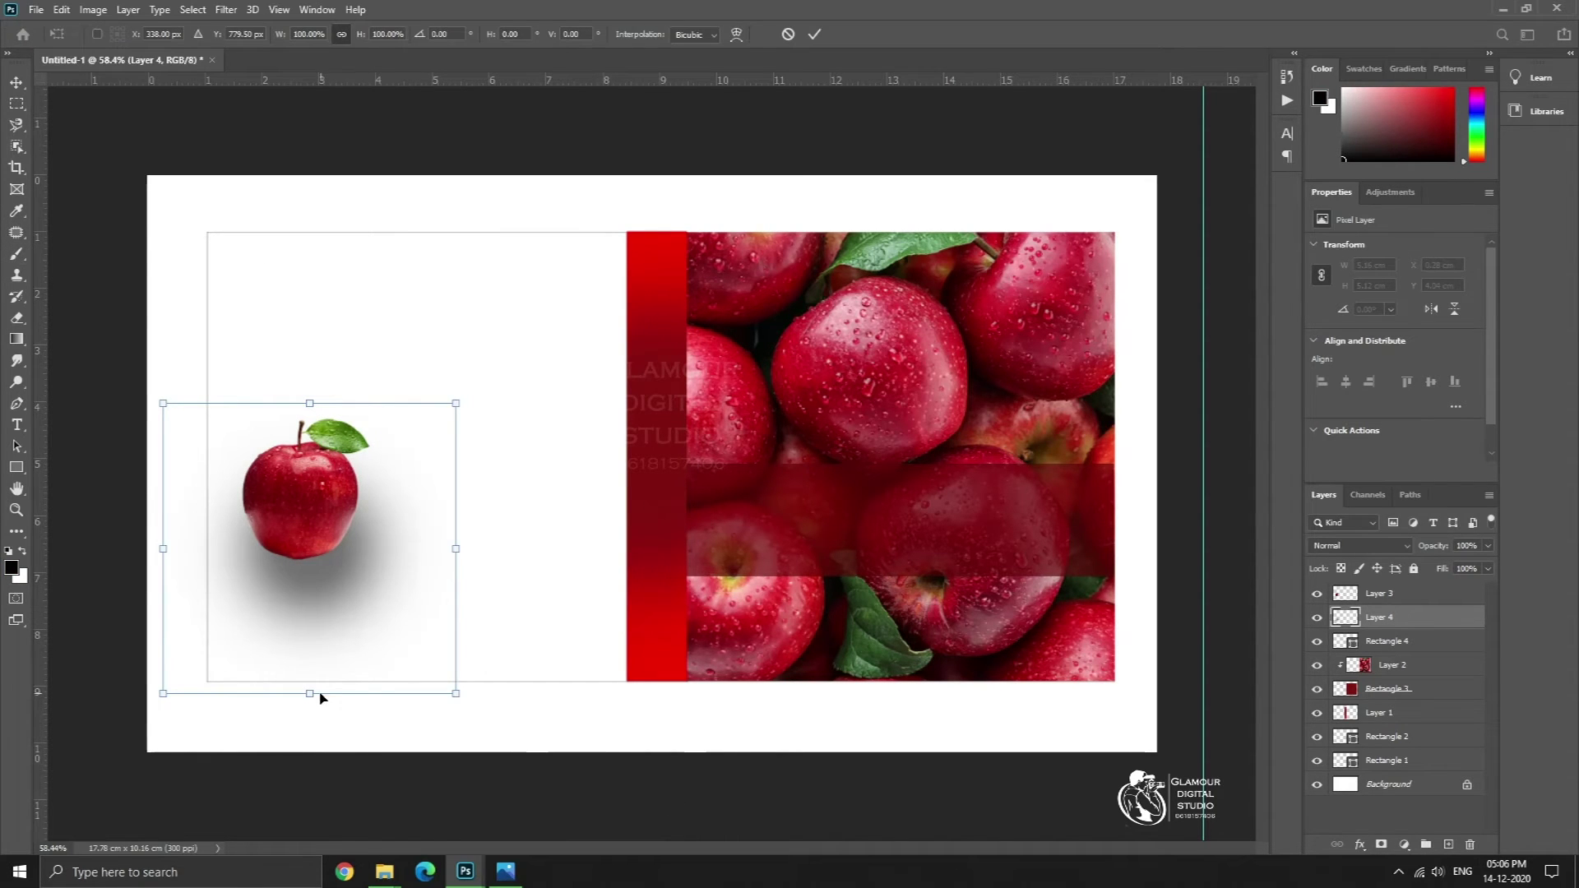
mouse_move(310, 695)
mouse_down()
mouse_move(310, 508)
mouse_move(371, 575)
mouse_move(356, 567)
mouse_move(409, 558)
mouse_move(353, 550)
mouse_up()
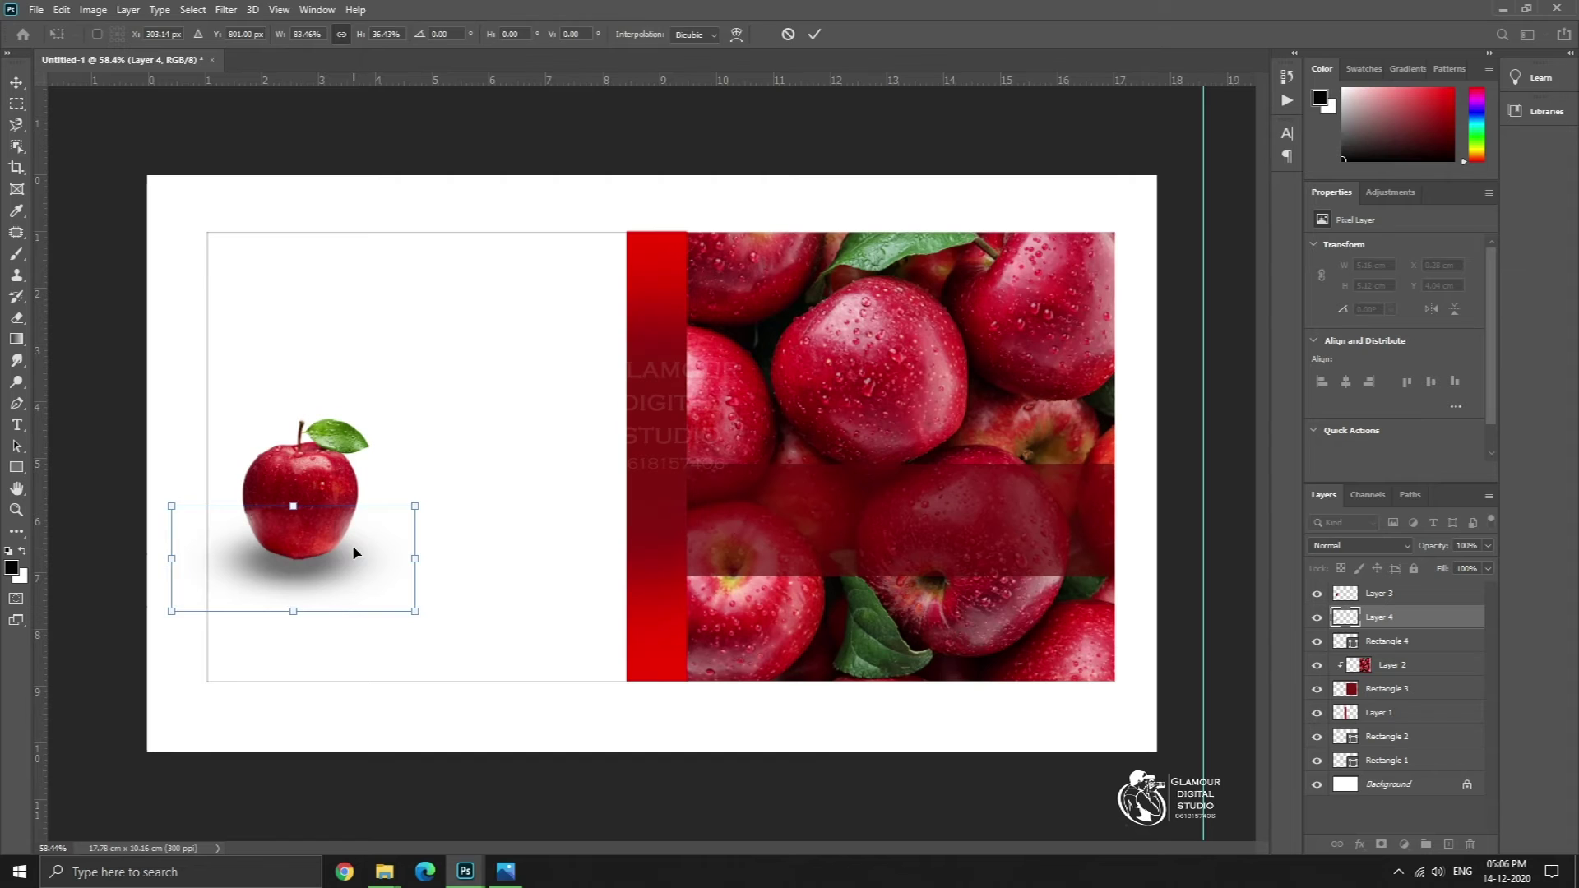
key(Return)
key(b)
click(17, 82)
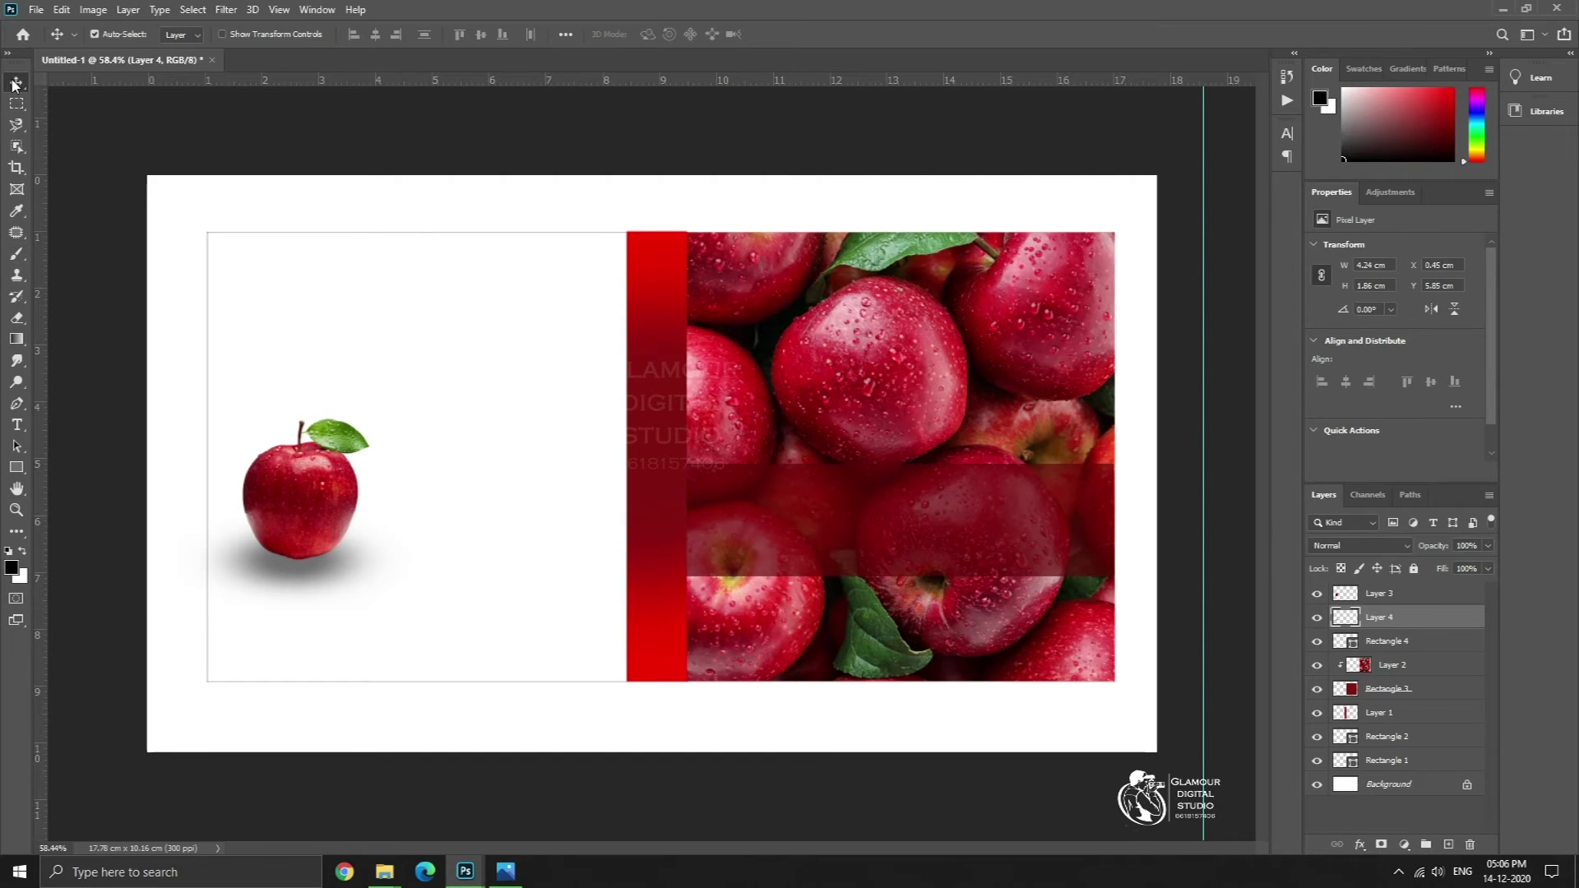
drag(303, 559, 310, 566)
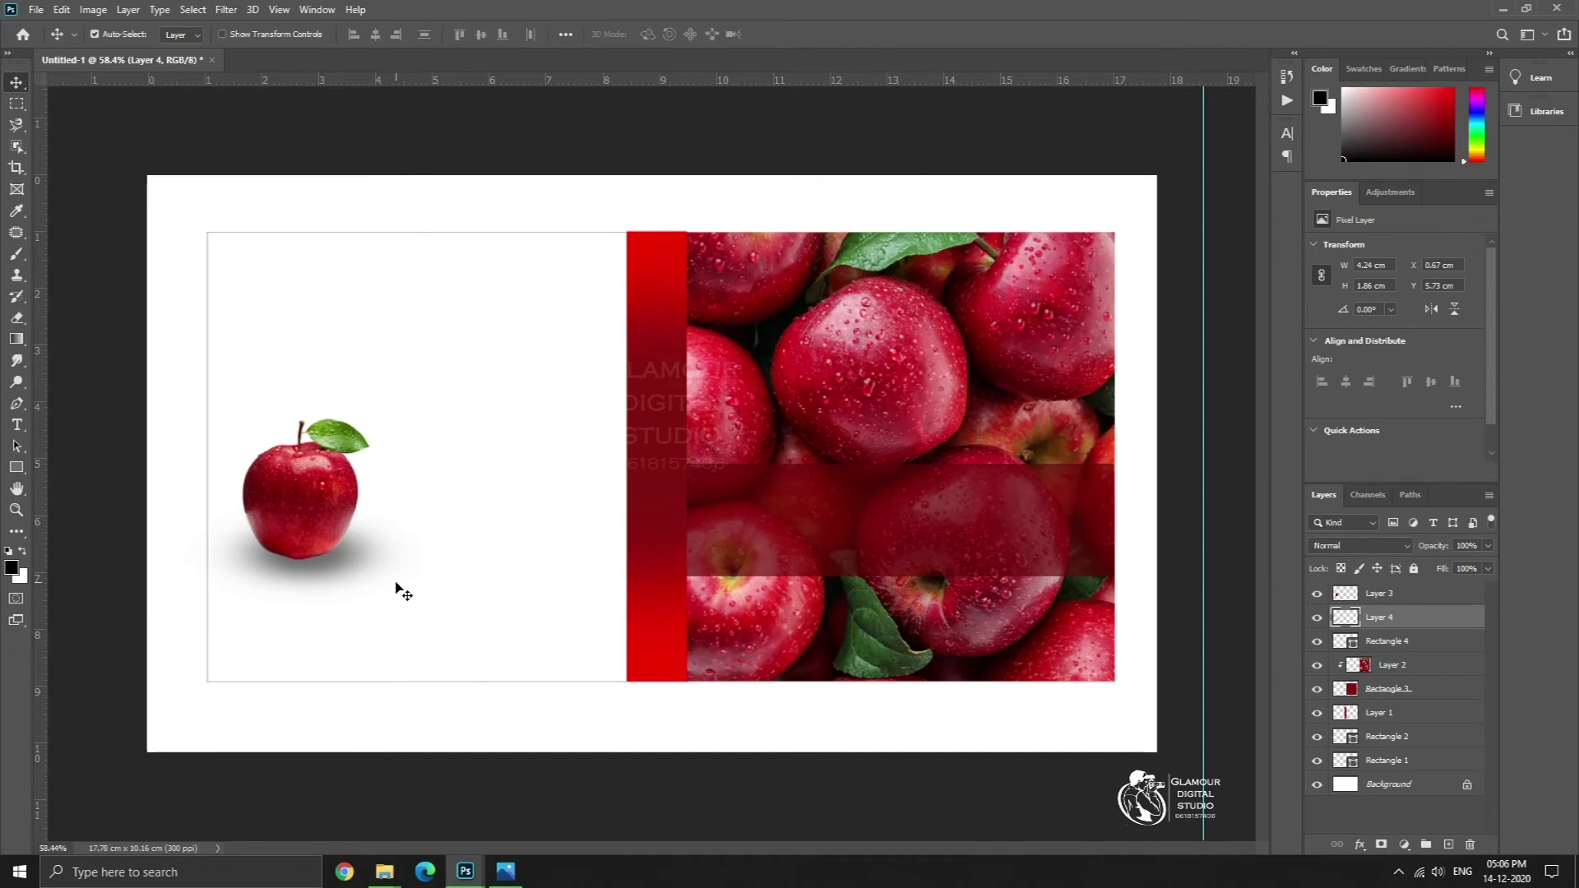
drag(1433, 547, 1415, 552)
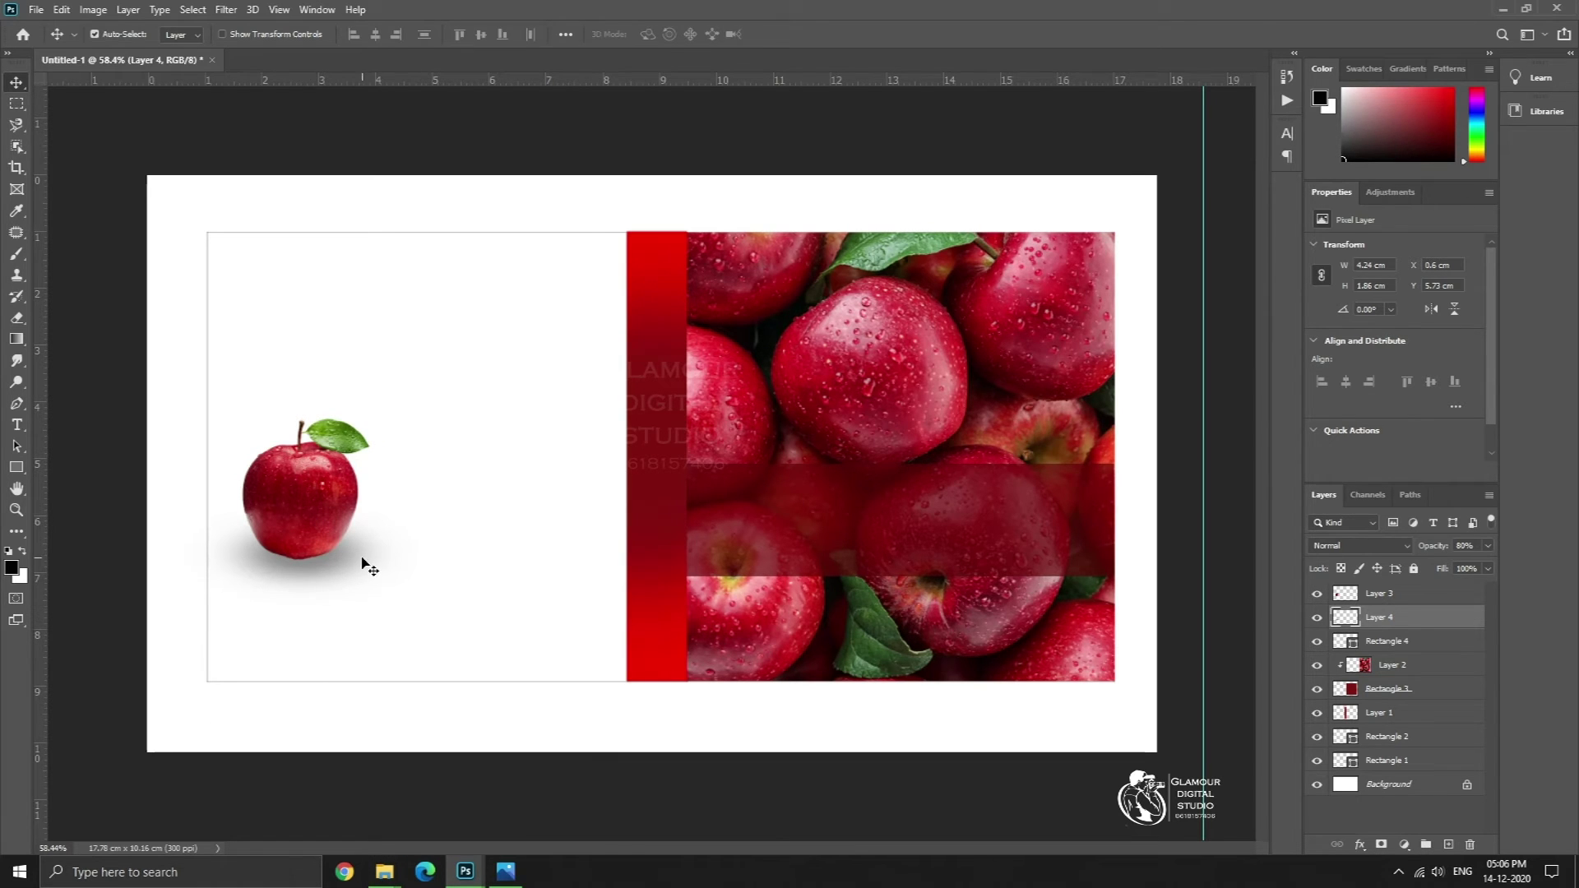
- Draw a 742 × 124 px rectangle from behind the single apple to the spine and fill it with dark red
click(17, 467)
drag(272, 479, 628, 538)
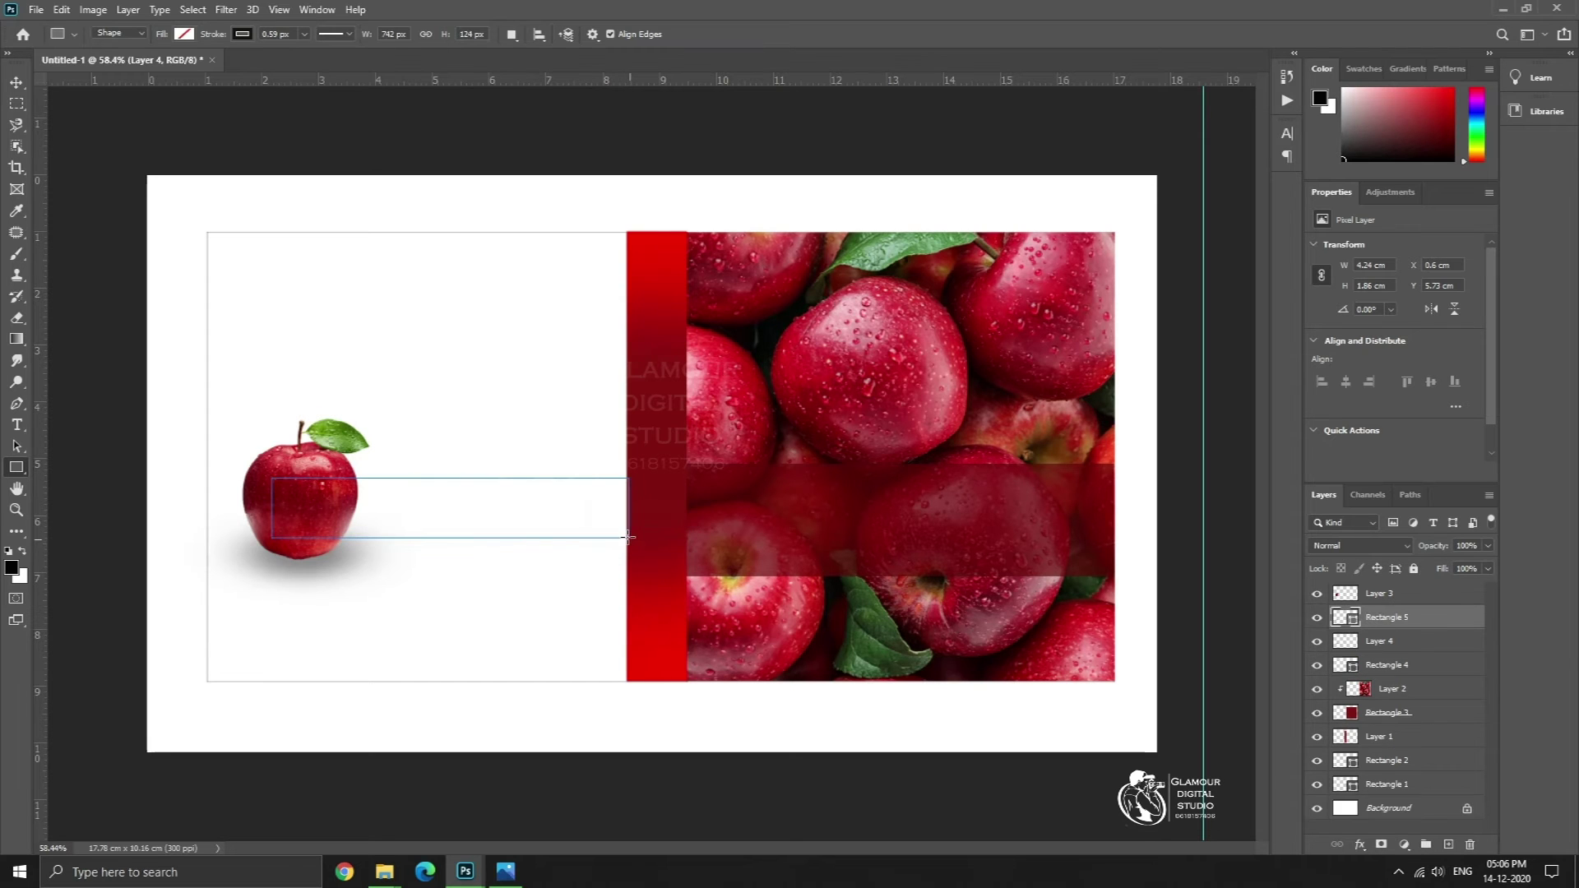
click(16, 83)
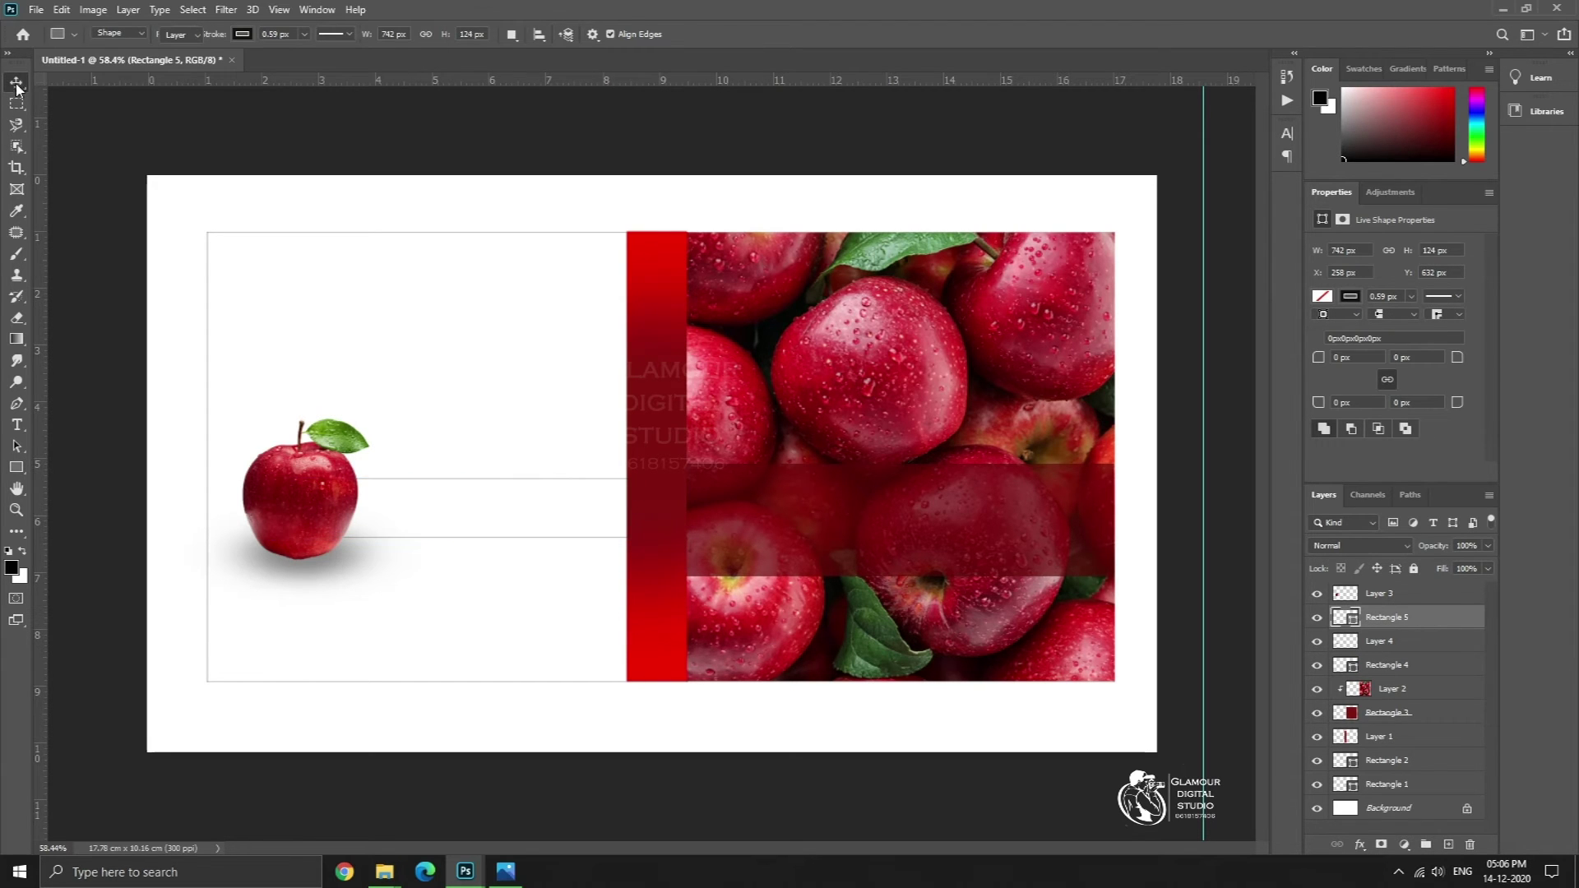
click(16, 467)
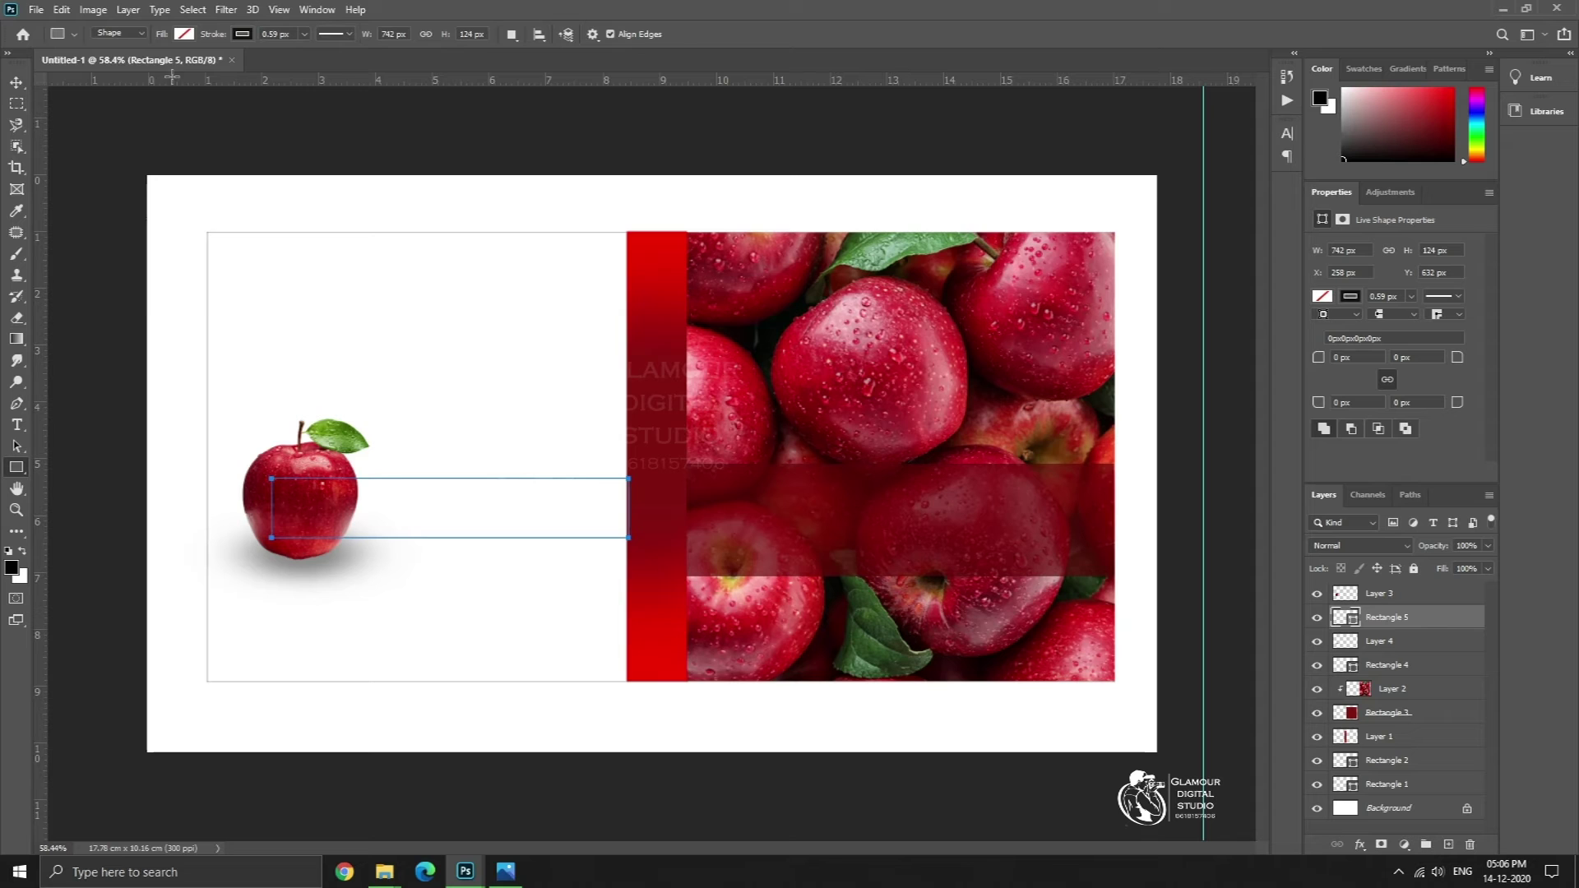
click(181, 36)
click(86, 119)
key(Return)
key(v)
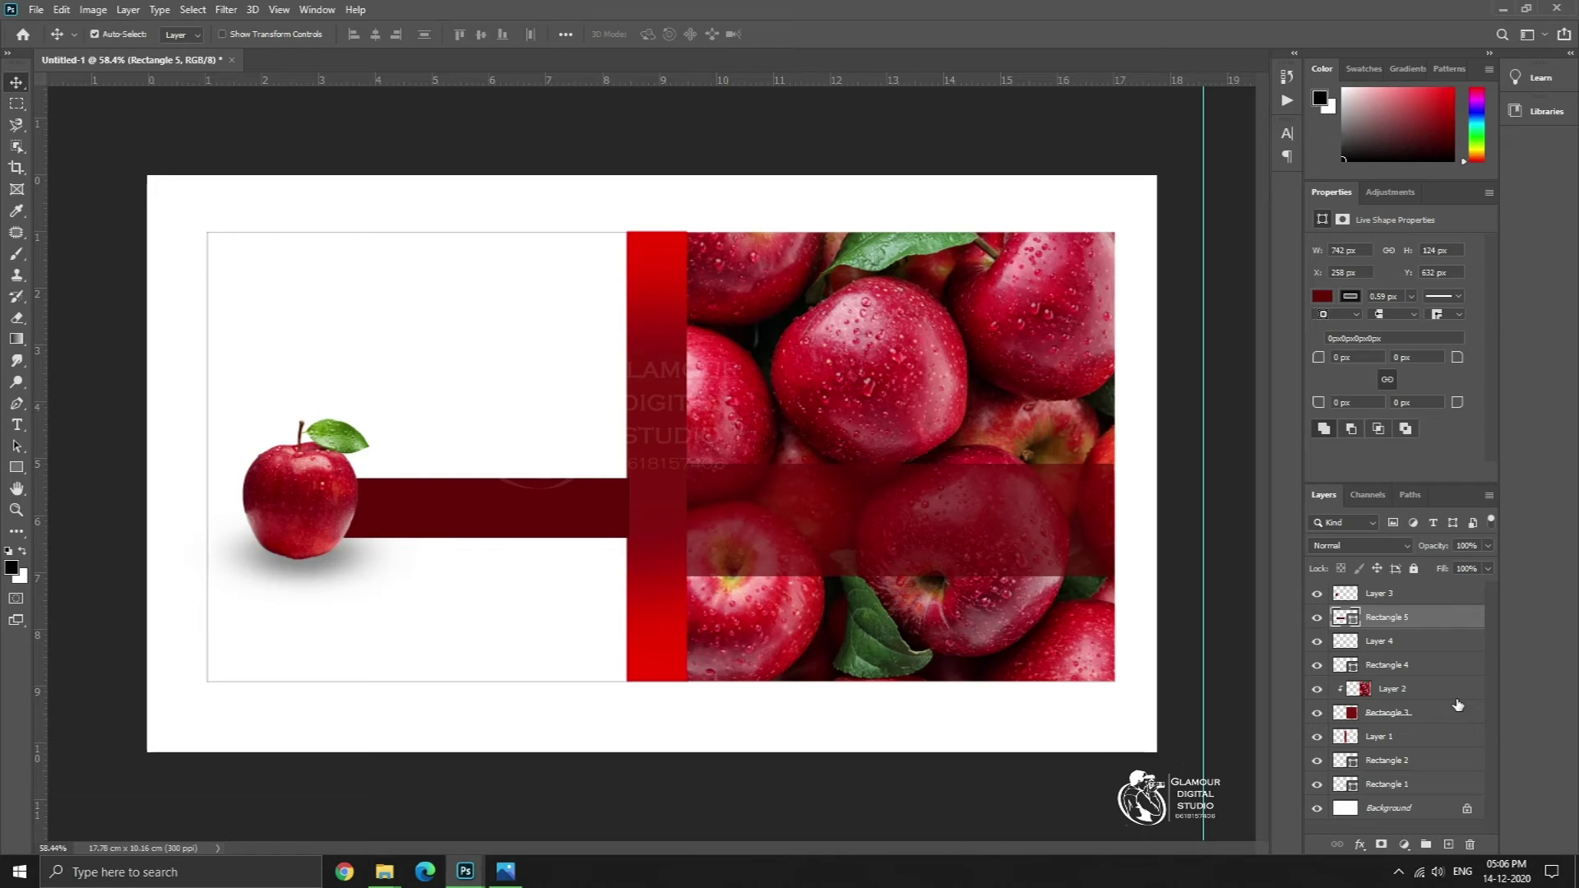
- Try a soft black brush shadow behind the dark red bar on the apple's shadow layer, and undo only that shadow
click(1403, 645)
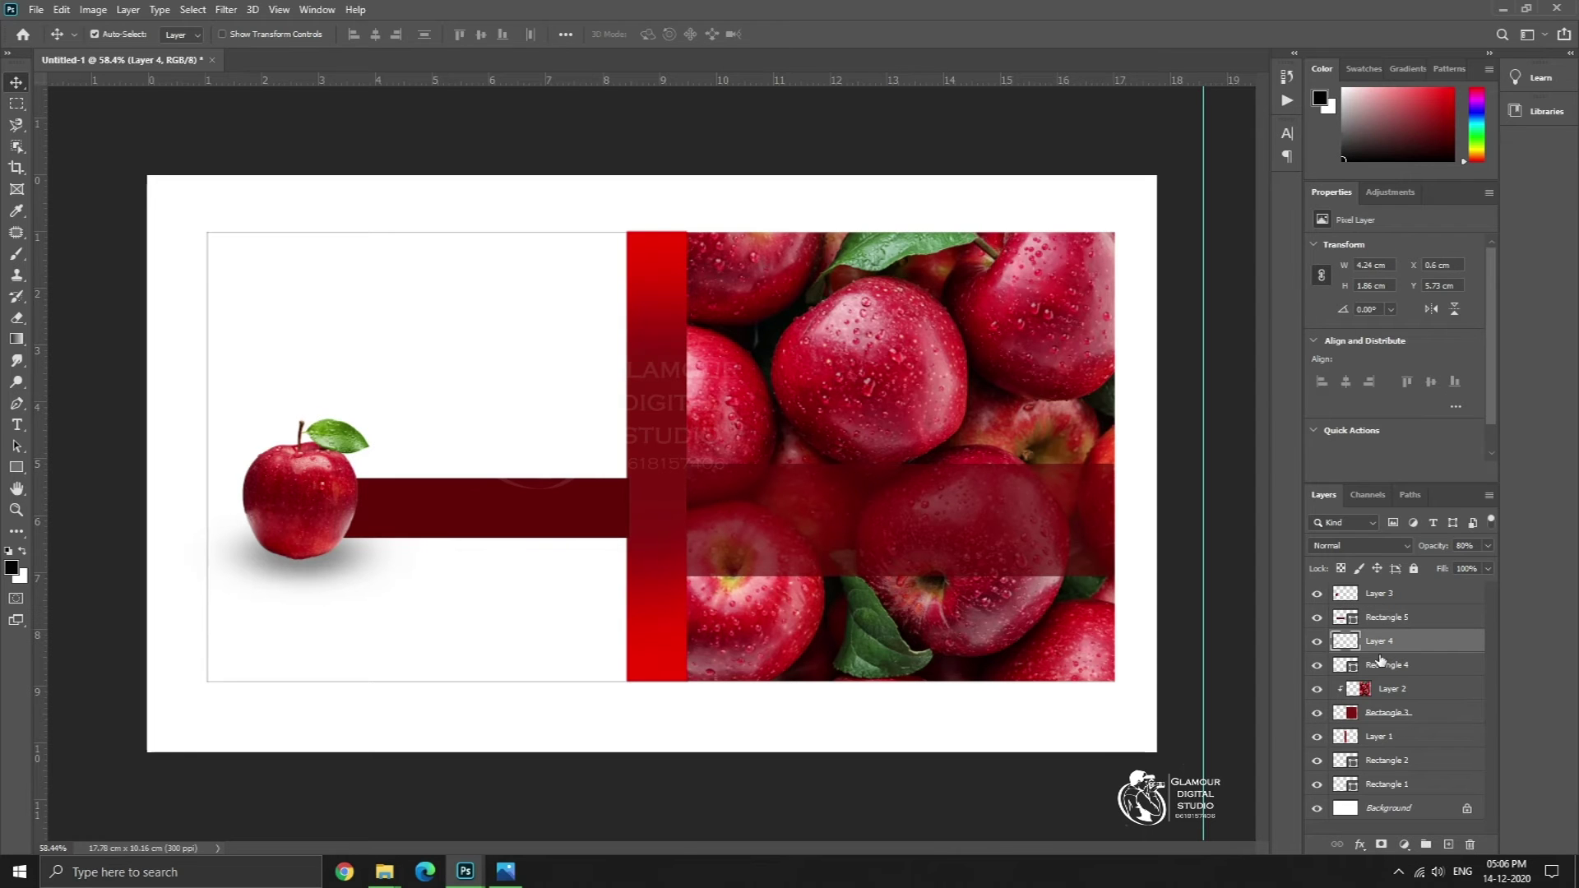
key(b)
click(420, 502)
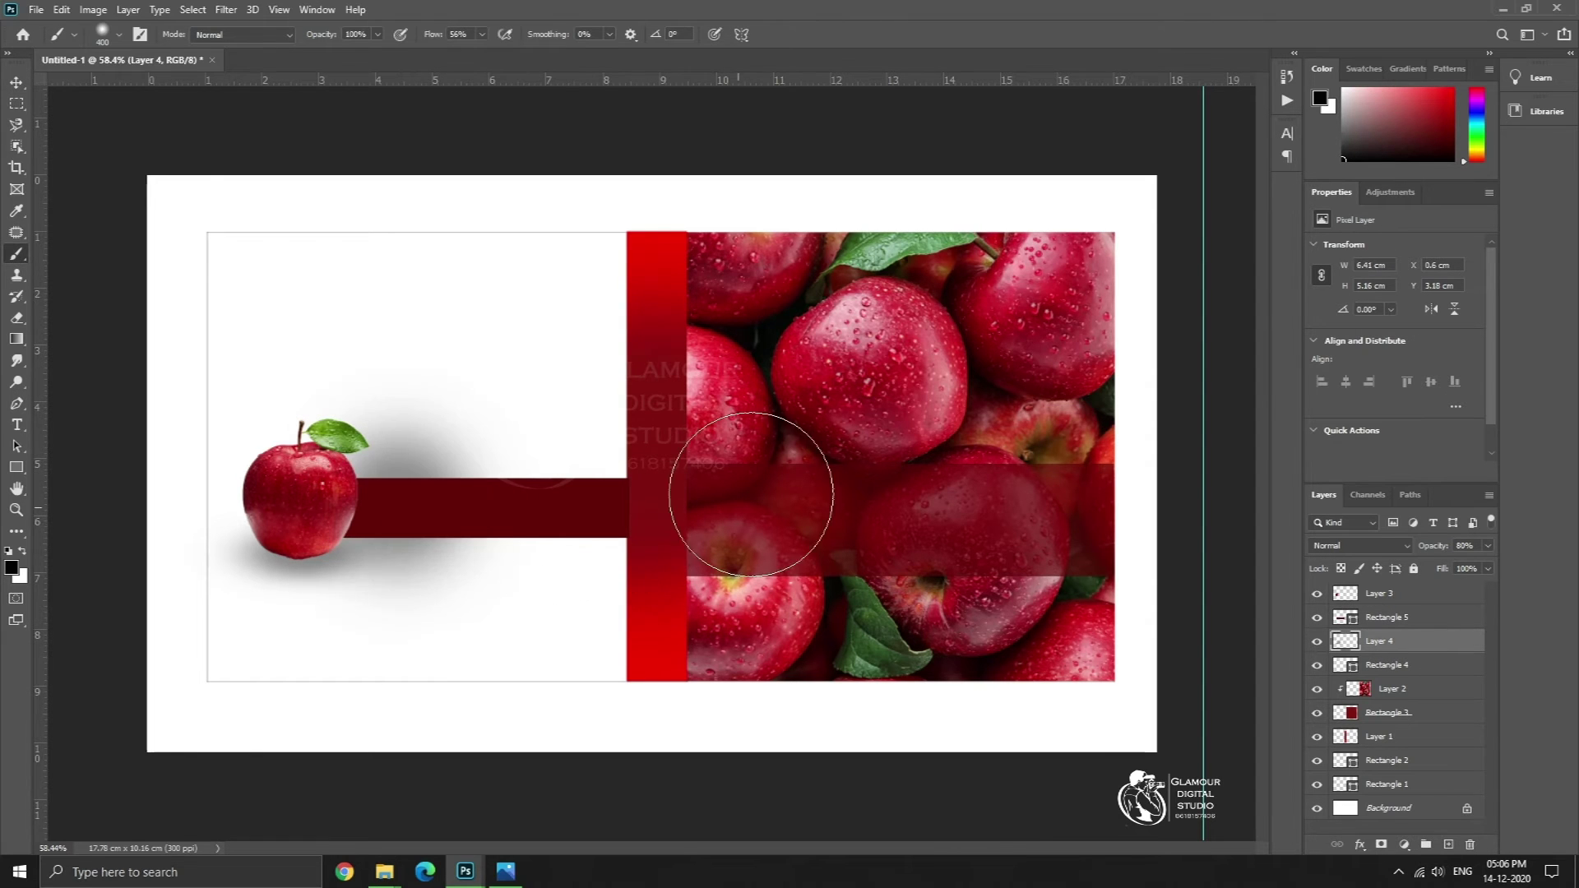
click(16, 83)
key(ctrl+t)
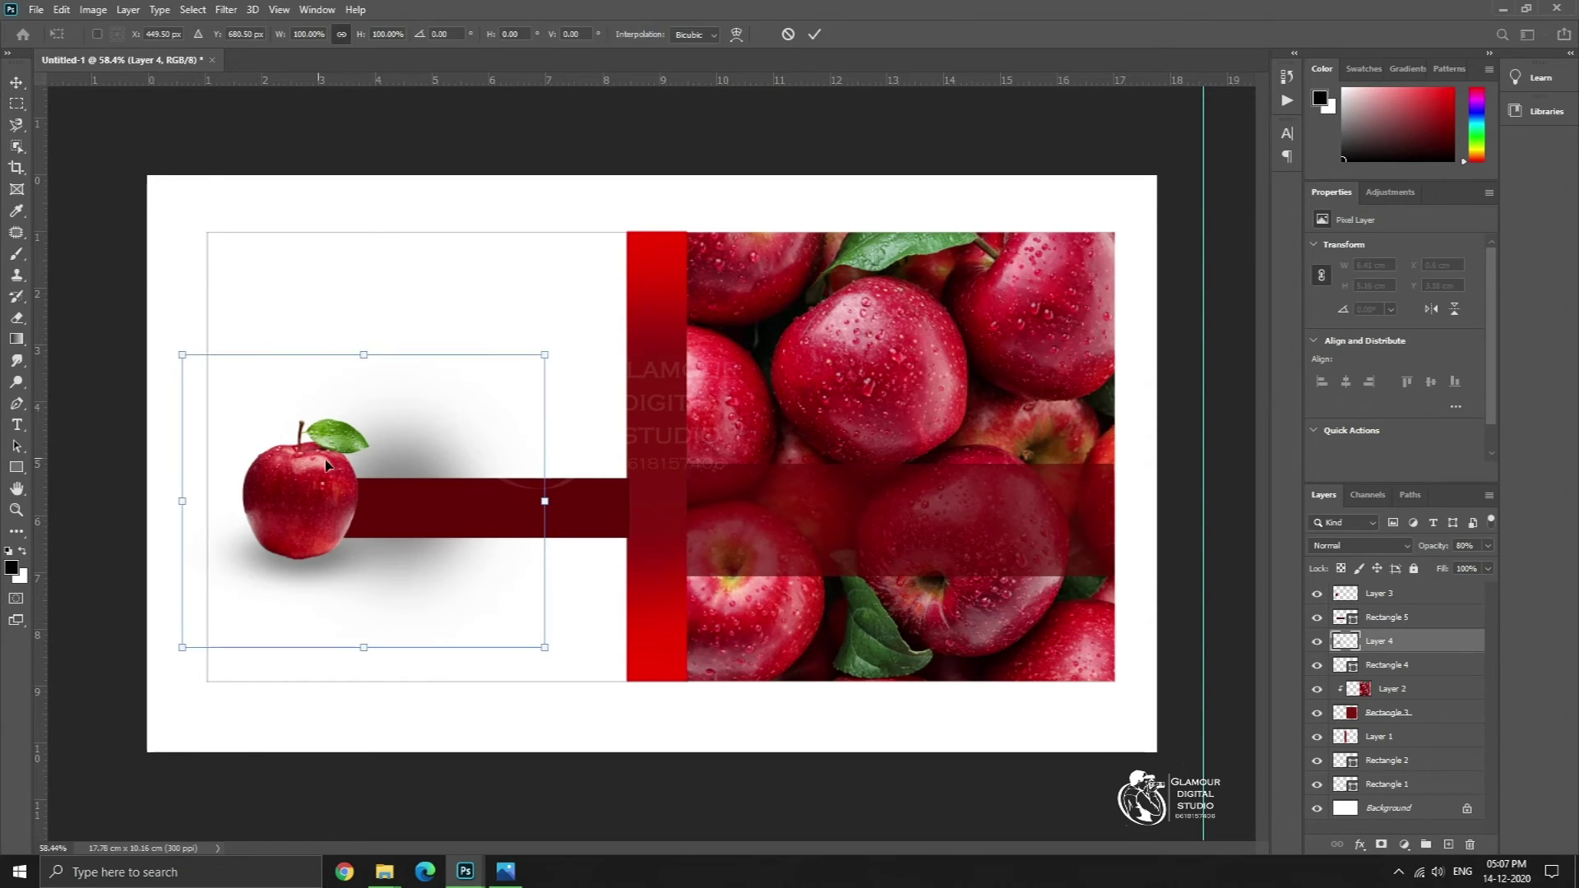
key(Escape)
key(ctrl+z)
key(ctrl+z)
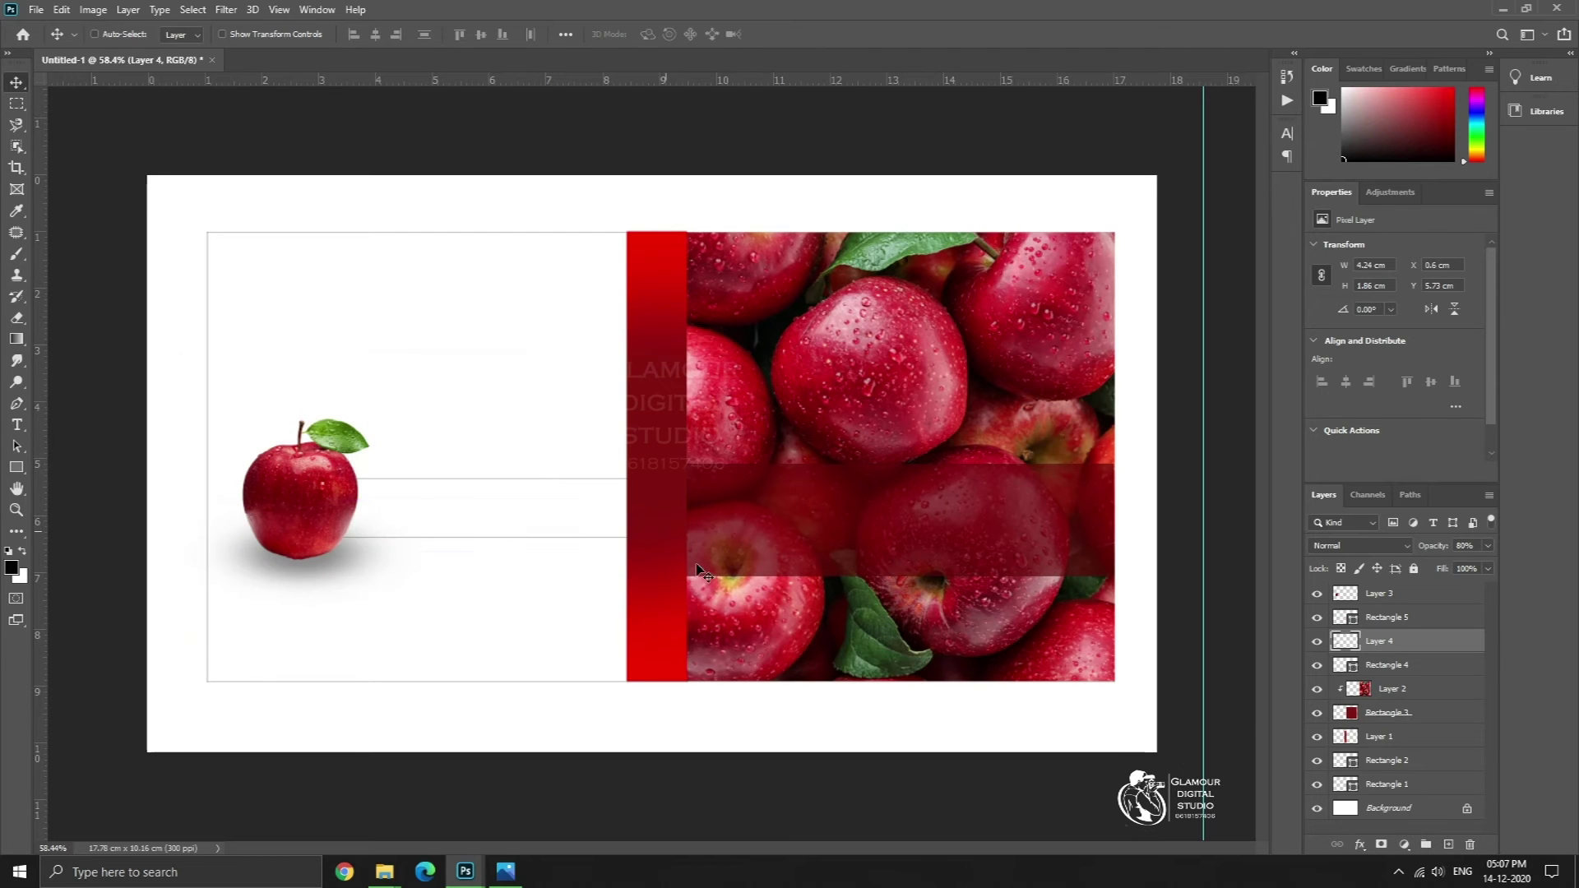
key(z)
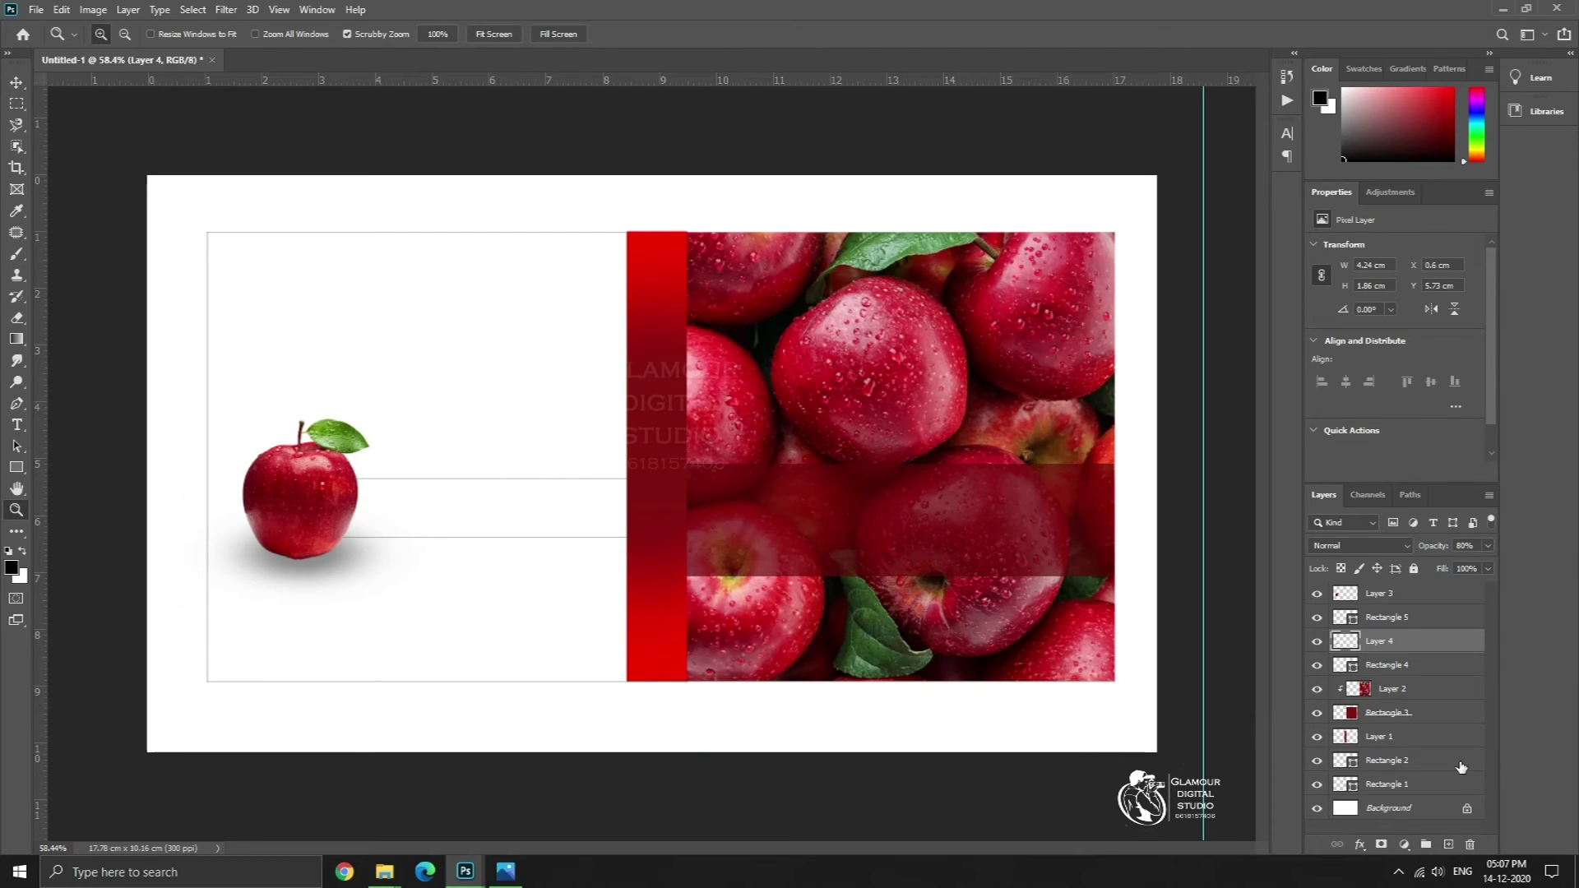
key(ctrl+shift+z)
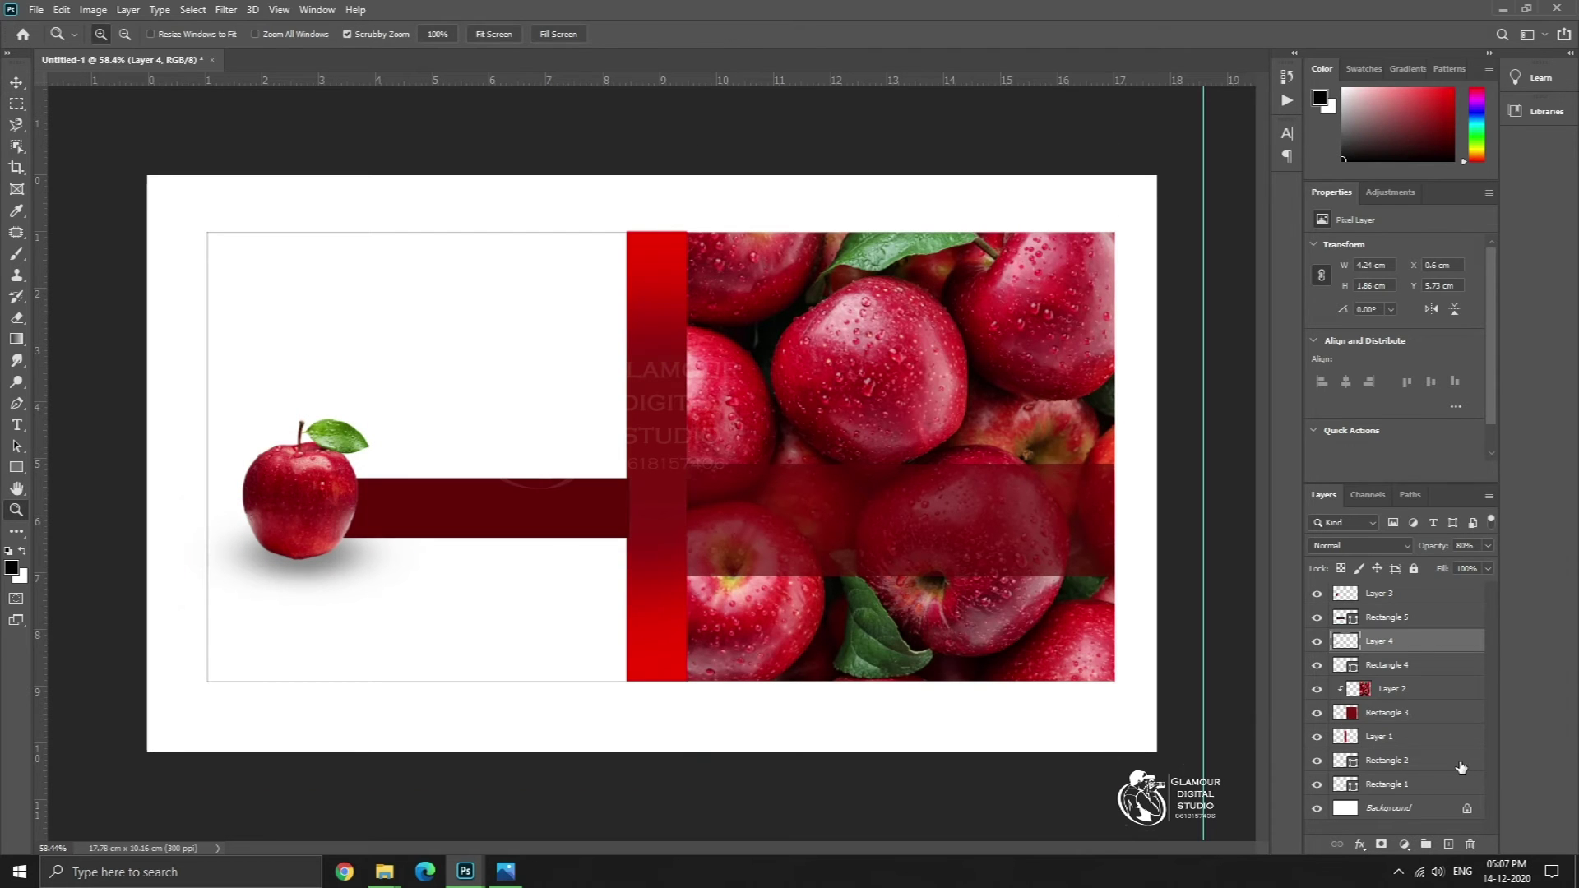
- Add a new layer above the apple's shadow layer and paint a soft black dab behind the dark red bar
click(1448, 845)
key(b)
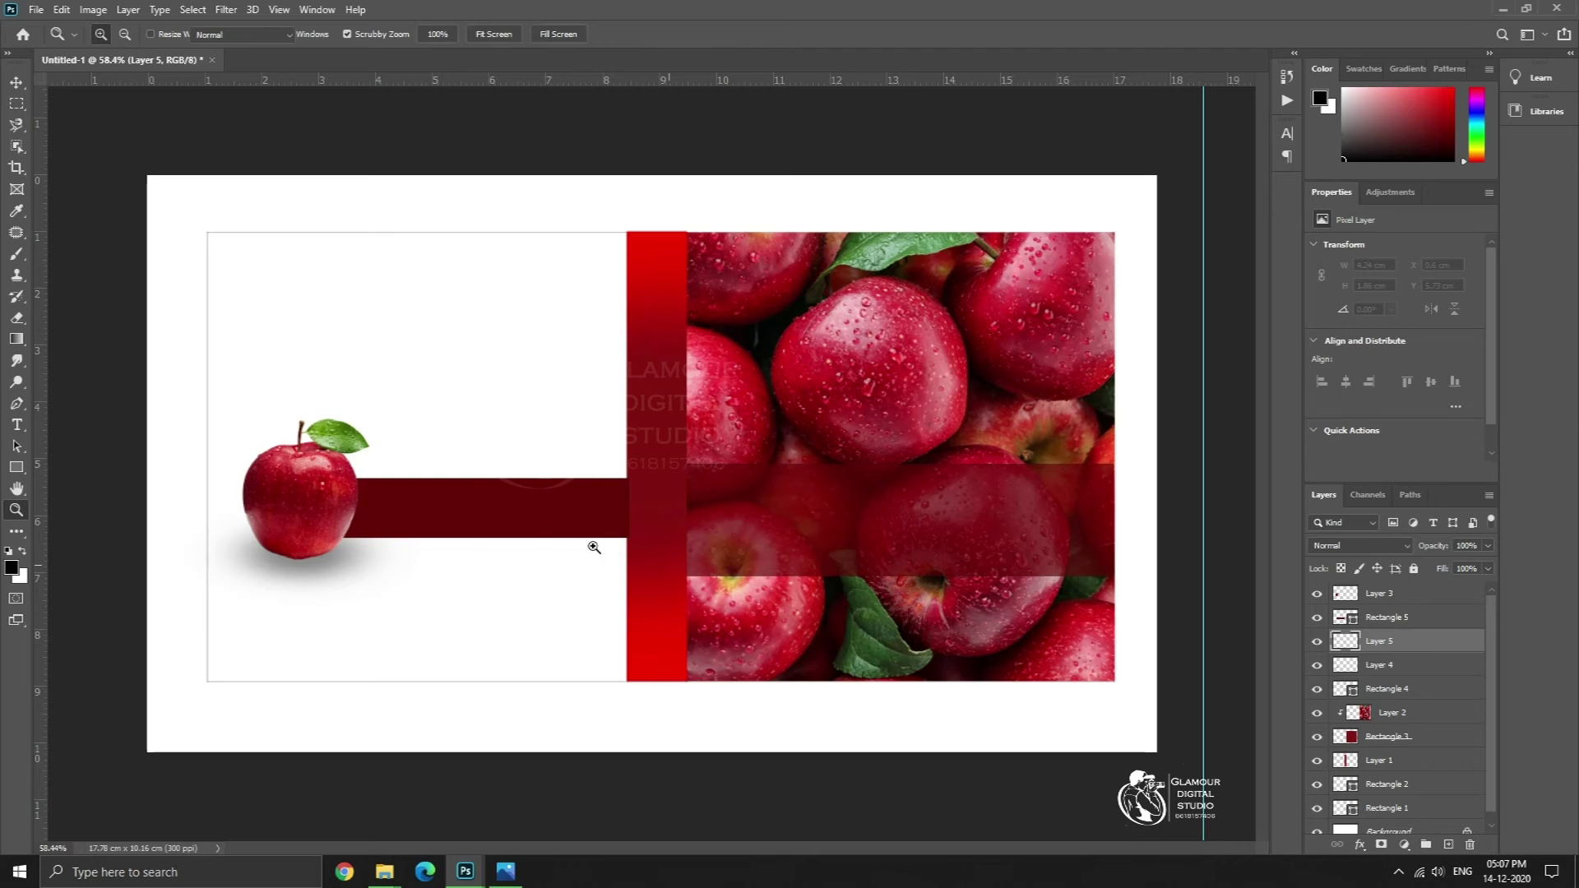
click(456, 510)
- Flatten and stretch the dab into a shadow about 13.6 × 1.84 cm under the dark red bar, with 82% opacity
key(ctrl+t)
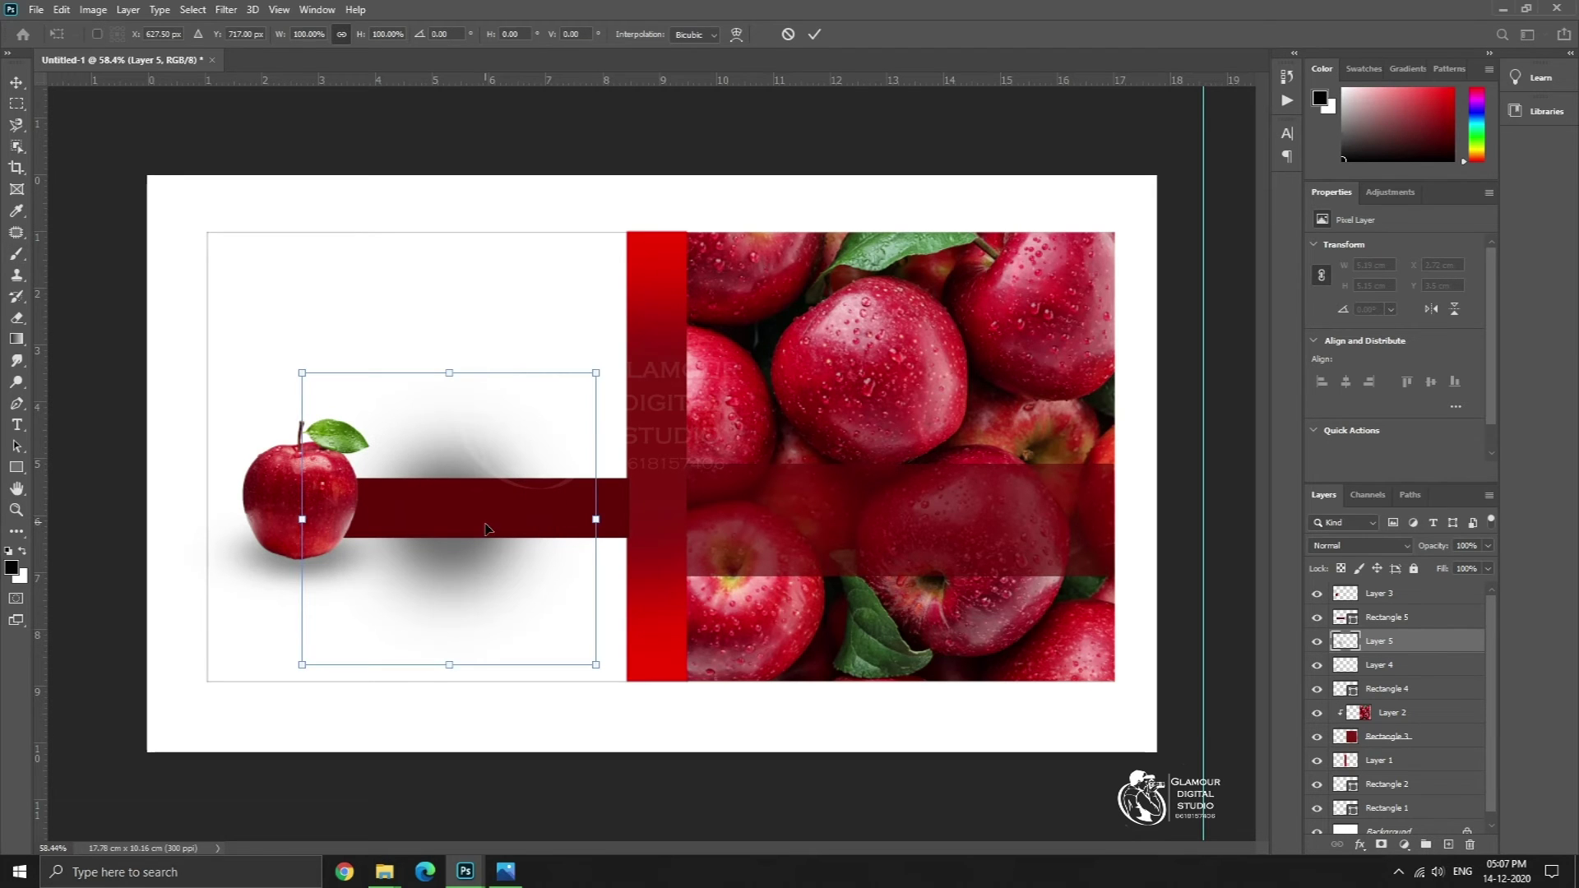
drag(451, 658, 408, 554)
drag(539, 541, 1026, 539)
mouse_move(715, 542)
mouse_down()
mouse_move(569, 551)
mouse_move(584, 535)
mouse_up()
key(Return)
key(b)
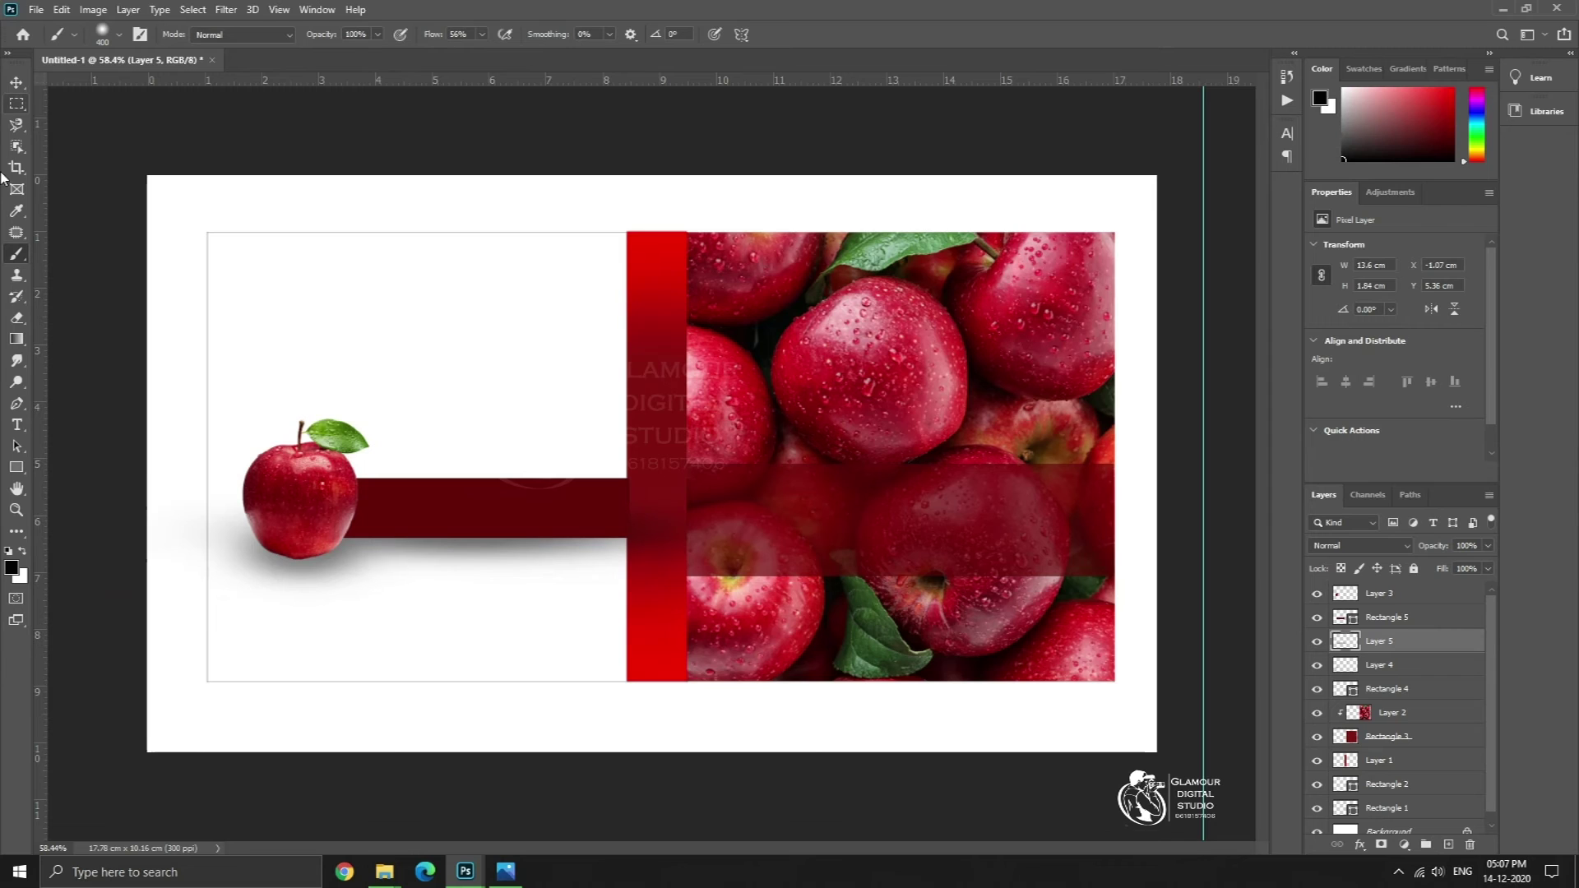
click(16, 82)
drag(1430, 549, 1414, 551)
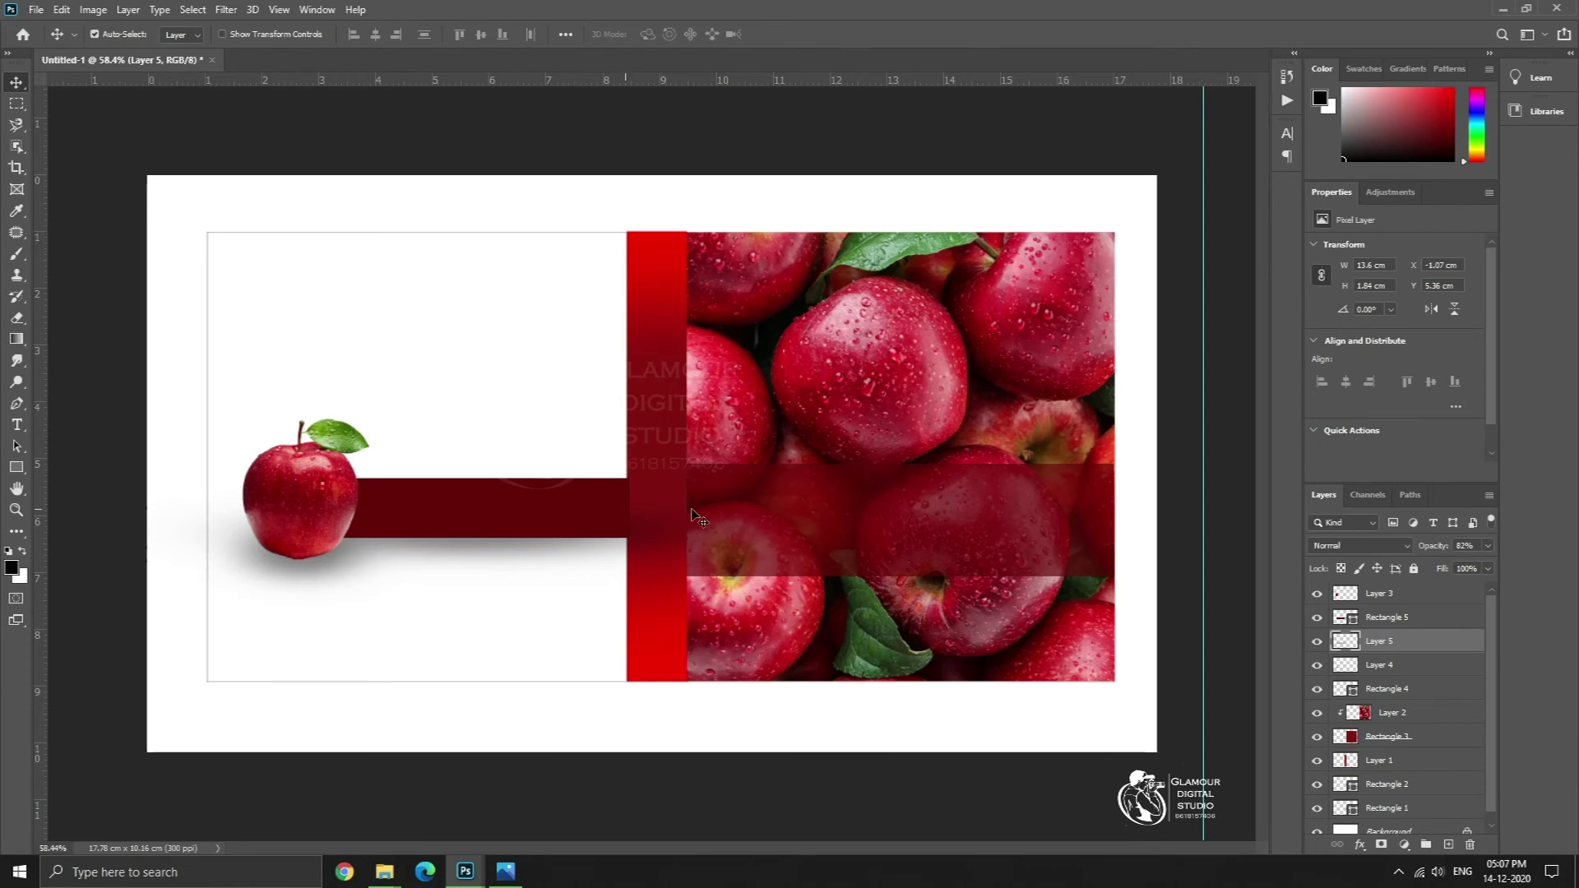
- Move the single apple, the dark red bar and both shadow layers down together by about 40 px
click(1380, 668)
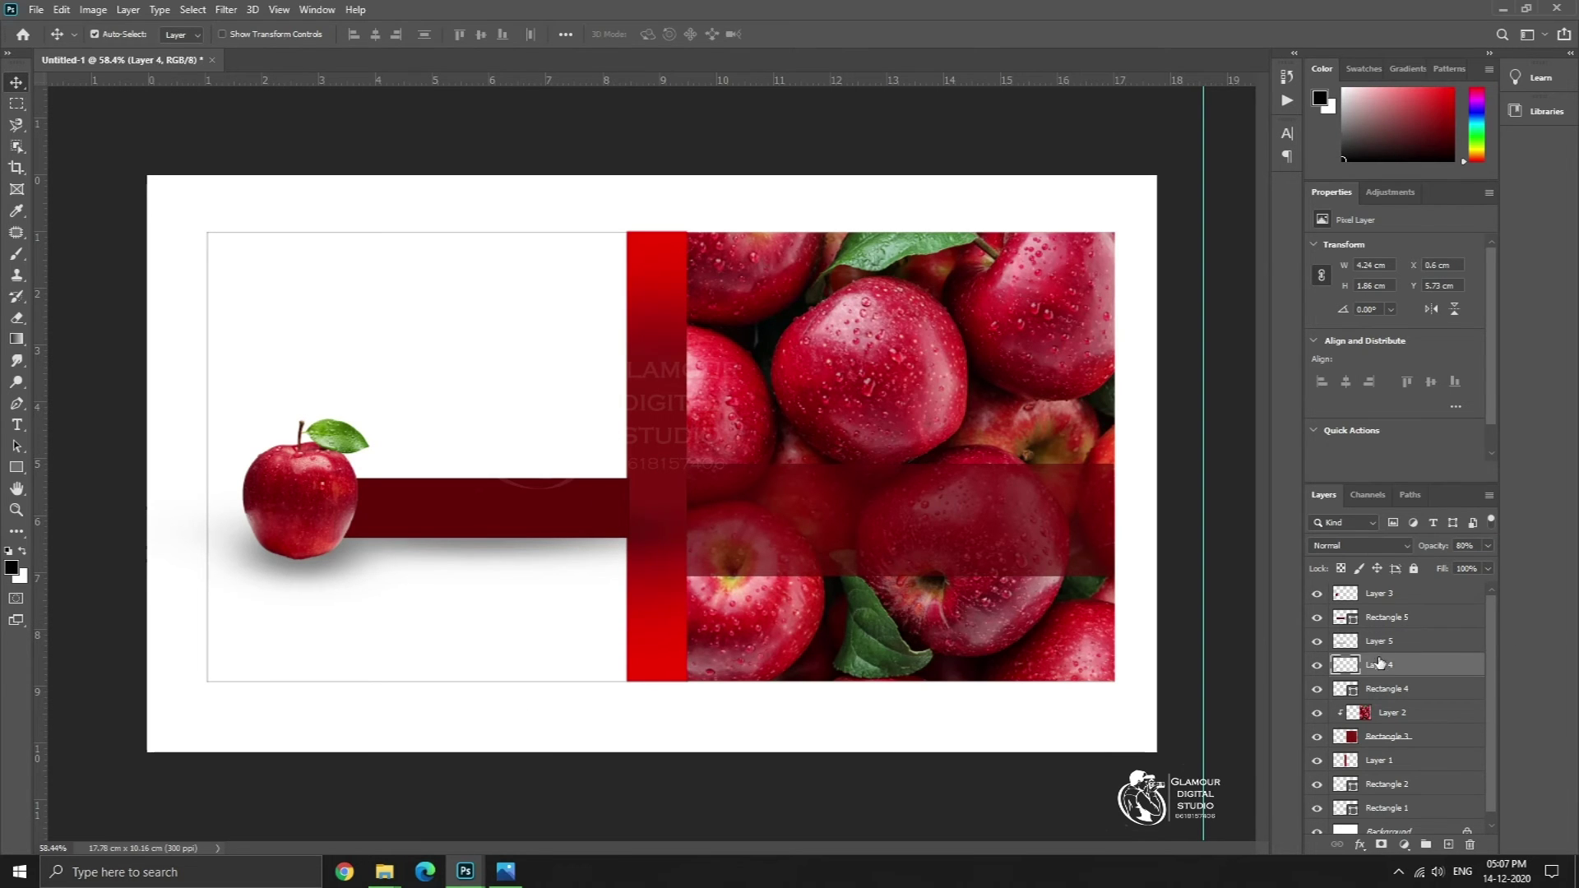
shift+click(1374, 599)
drag(562, 506, 561, 530)
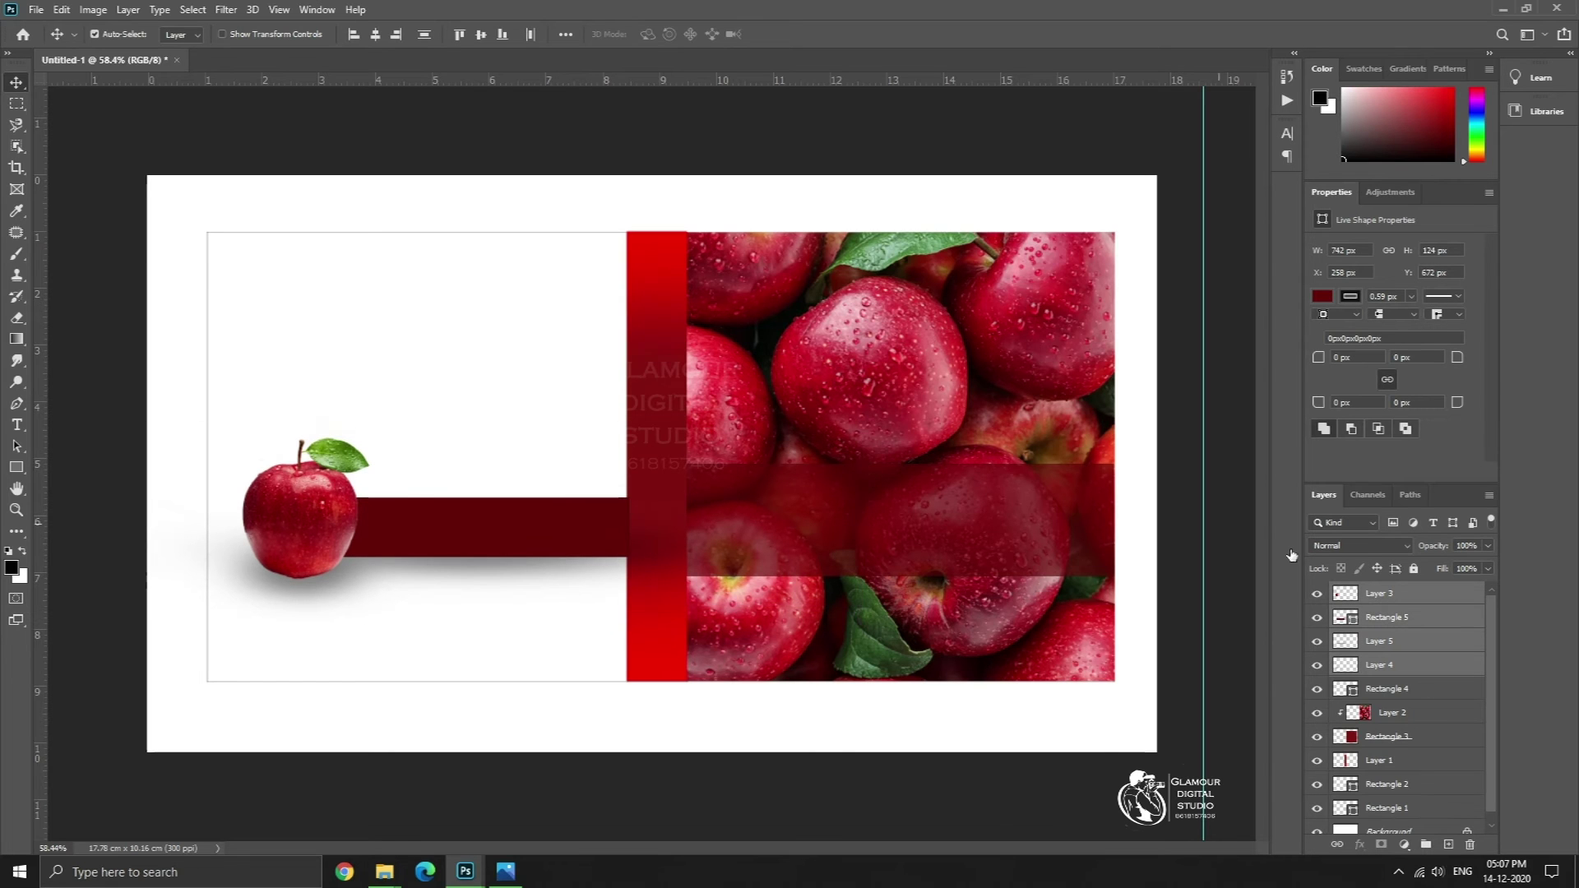
- Remove the stroke from the dark red bar and deselect the layers
click(15, 466)
click(242, 34)
click(145, 67)
click(16, 83)
click(64, 315)
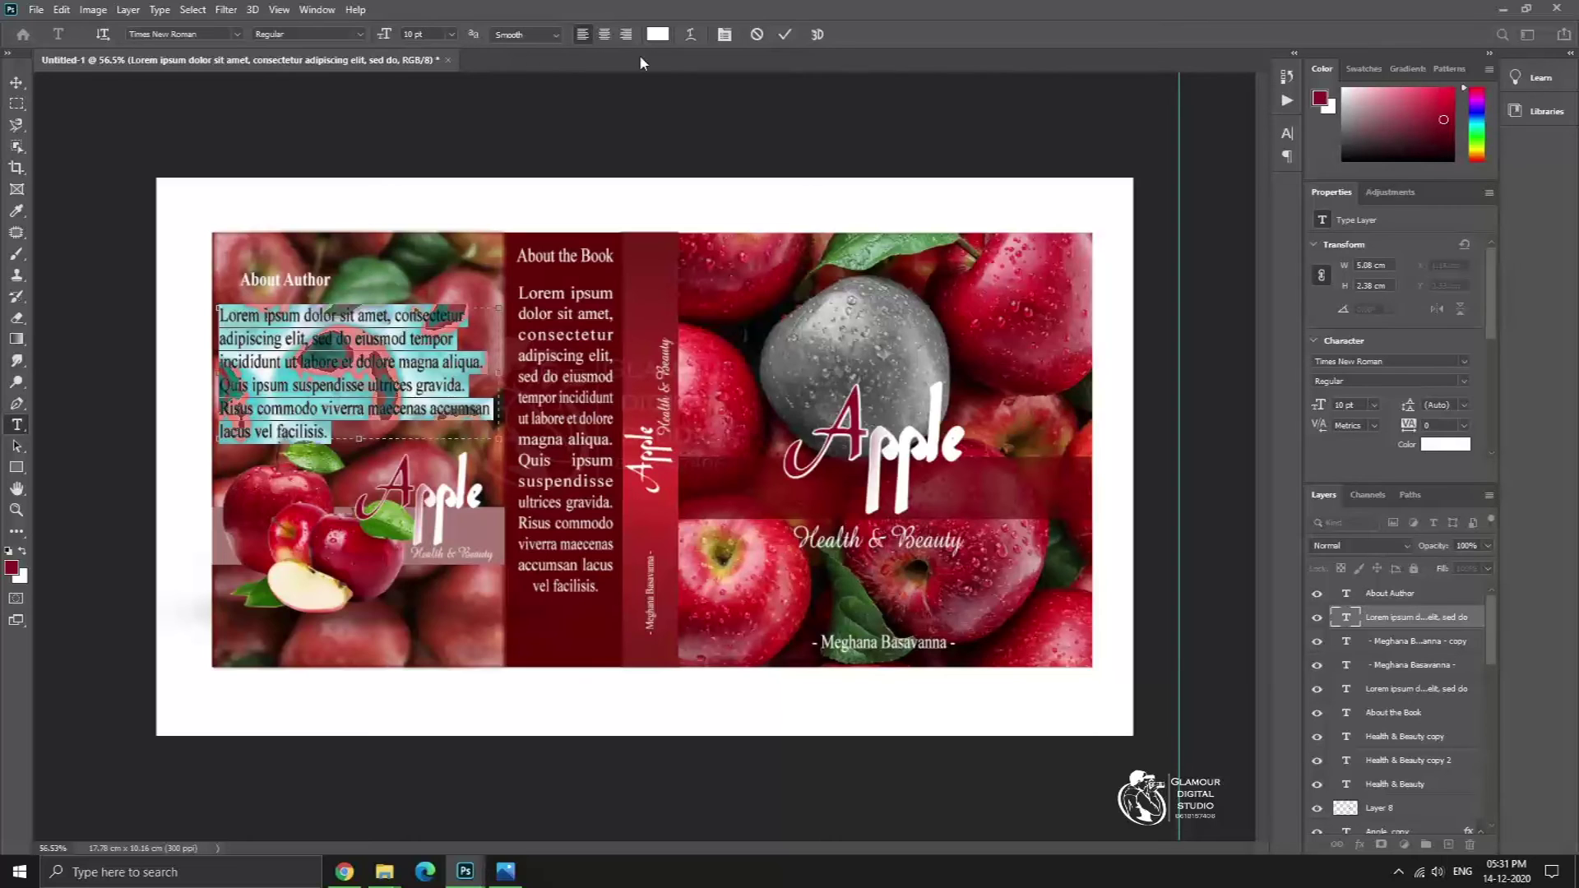
- Bring up the character settings and the paragraph styles list, enlarge the list and select the Basic Paragraph style
click(318, 10)
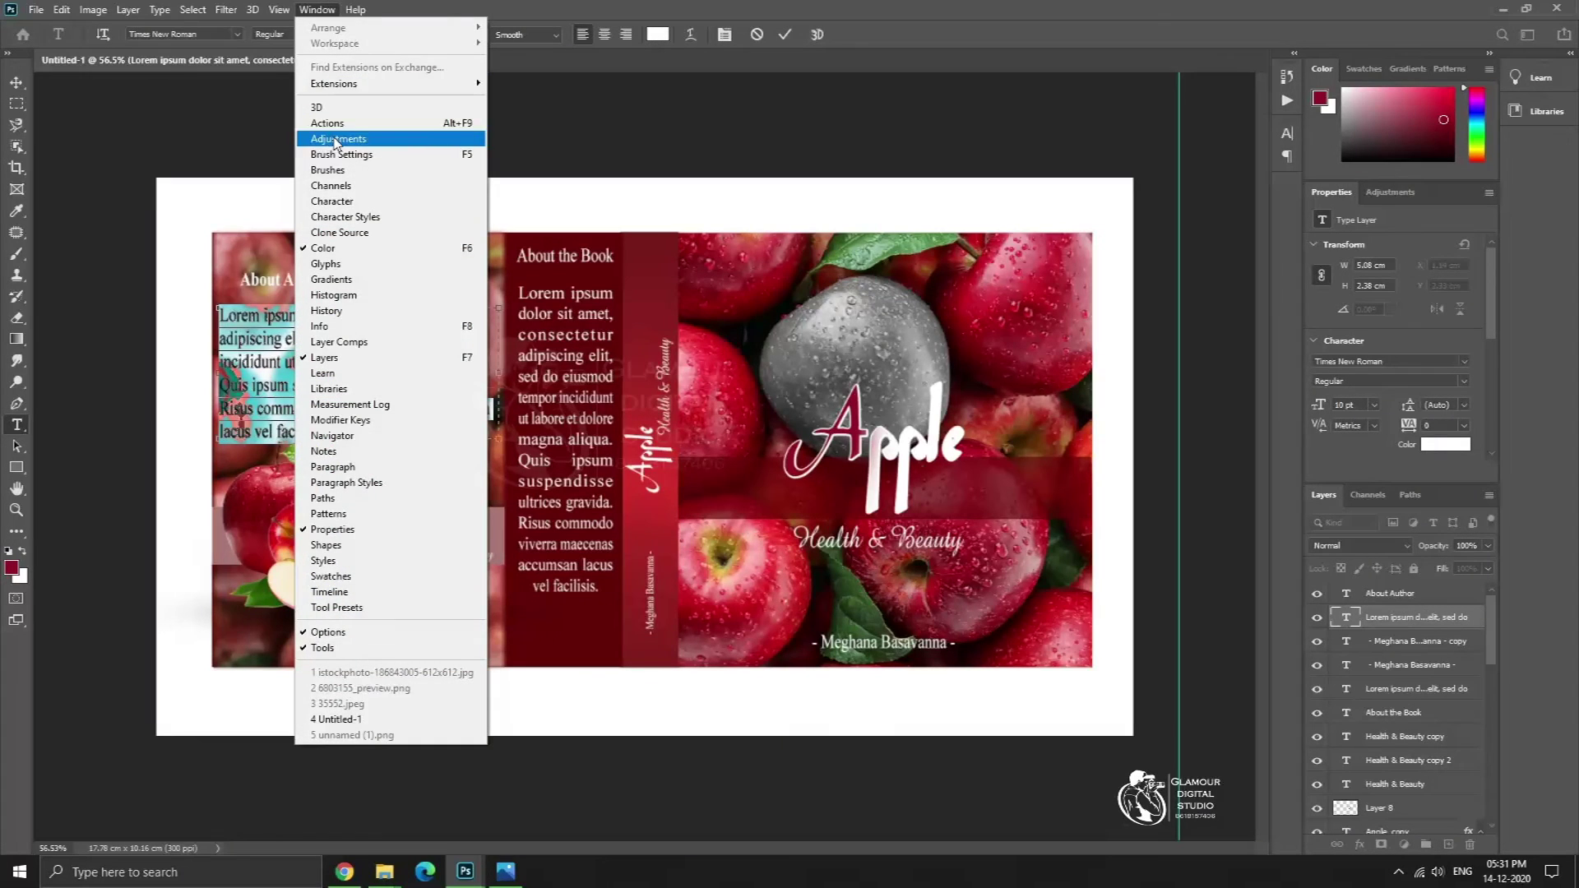
click(342, 204)
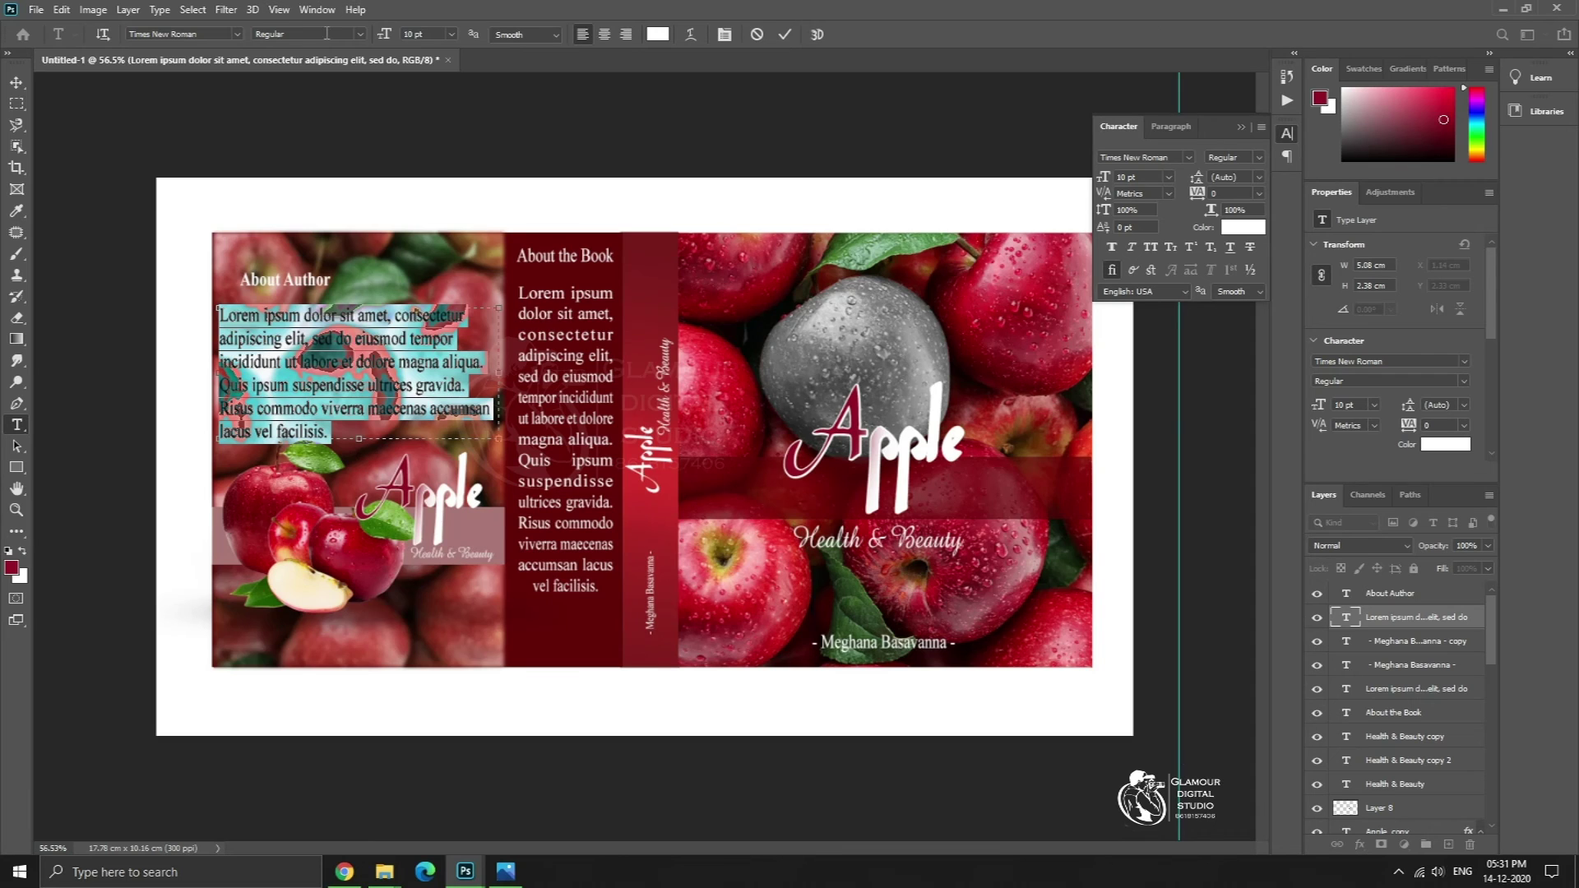
click(318, 9)
click(334, 216)
click(1139, 182)
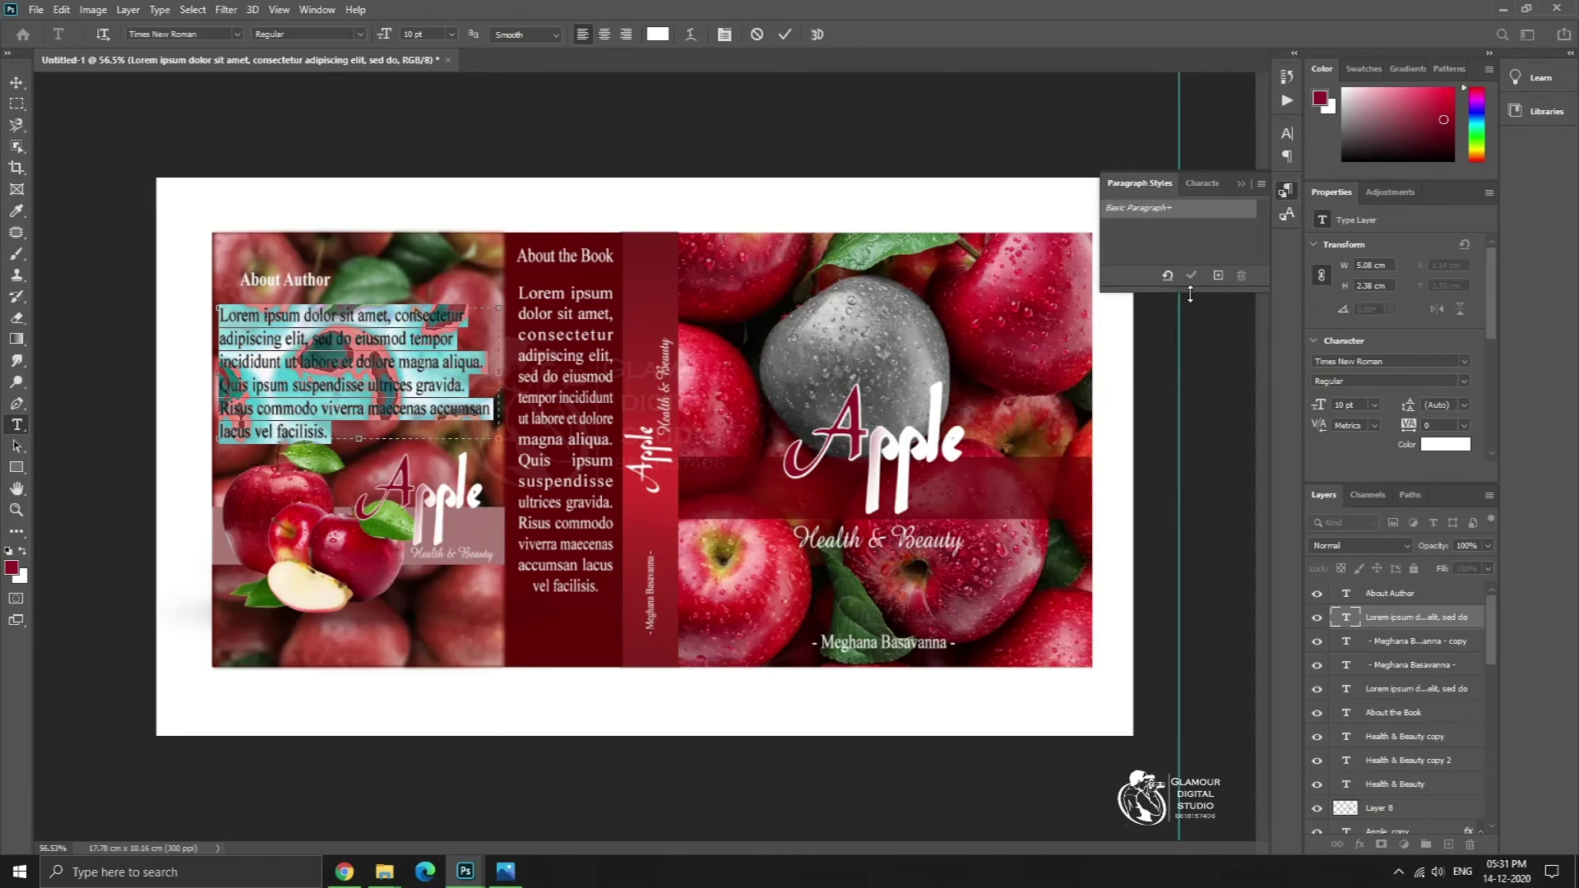
drag(1191, 290, 1205, 375)
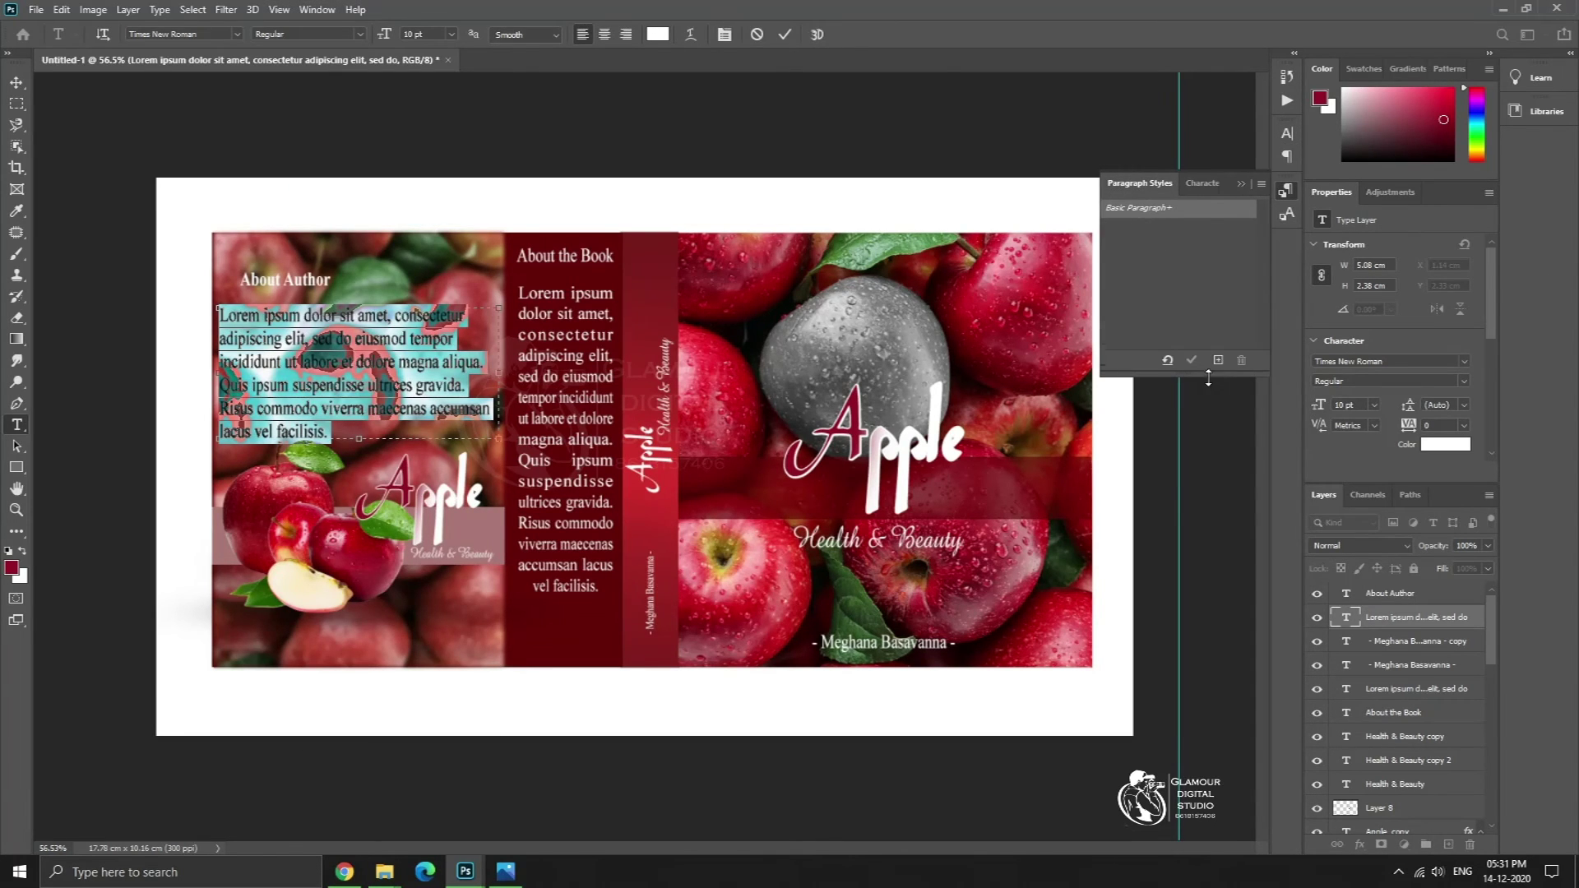
click(1163, 211)
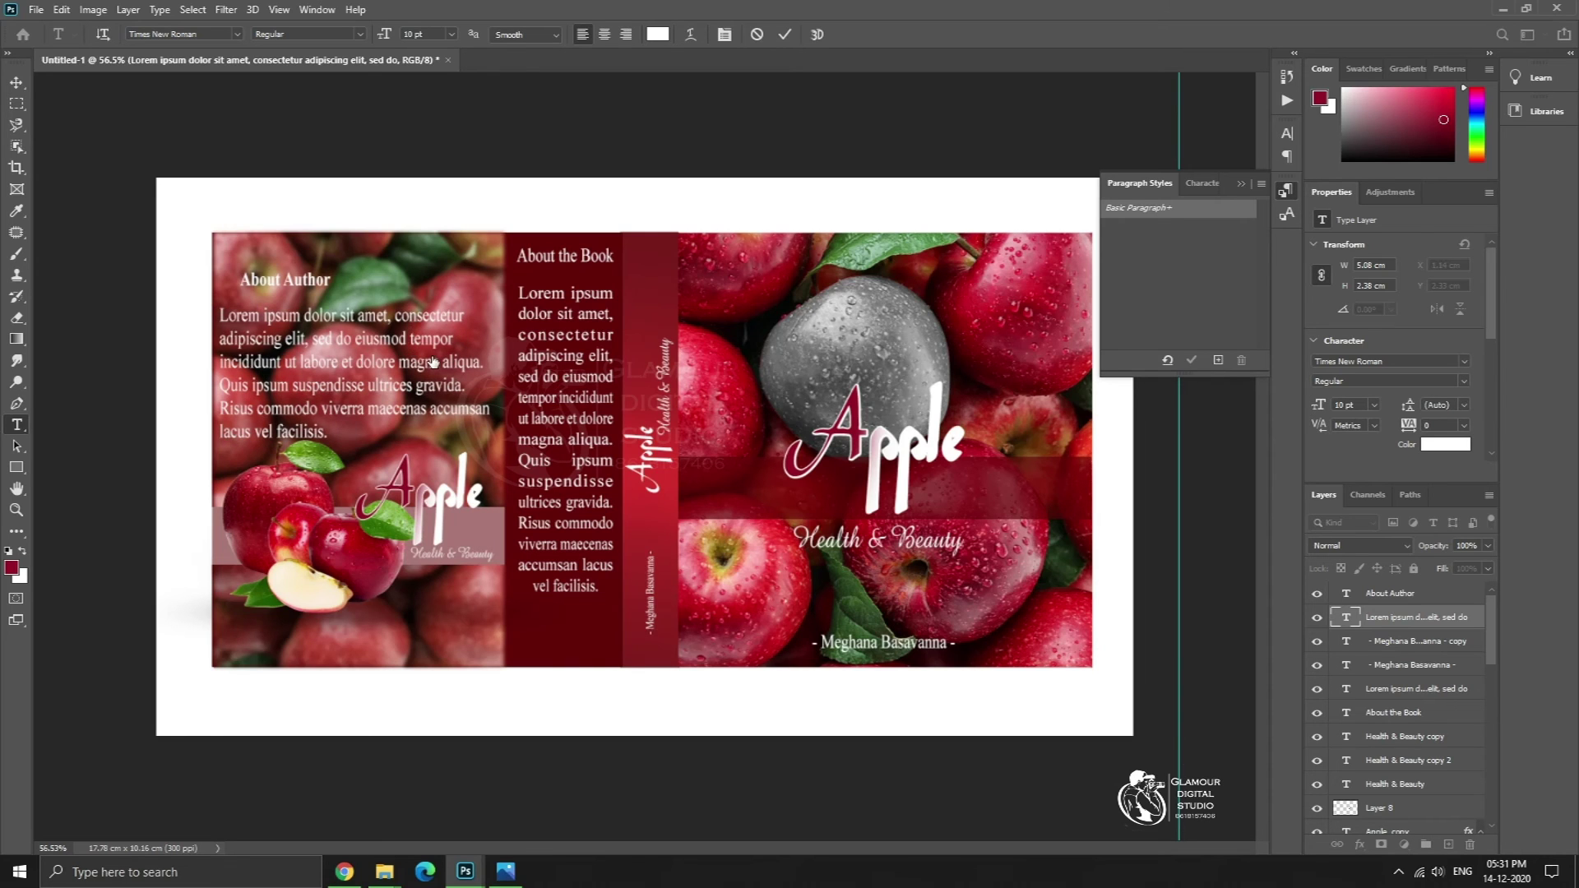
- Examine the Basic Paragraph style's character, spacing, composition and justification options, cancel them, and check the character styles list
click(1262, 185)
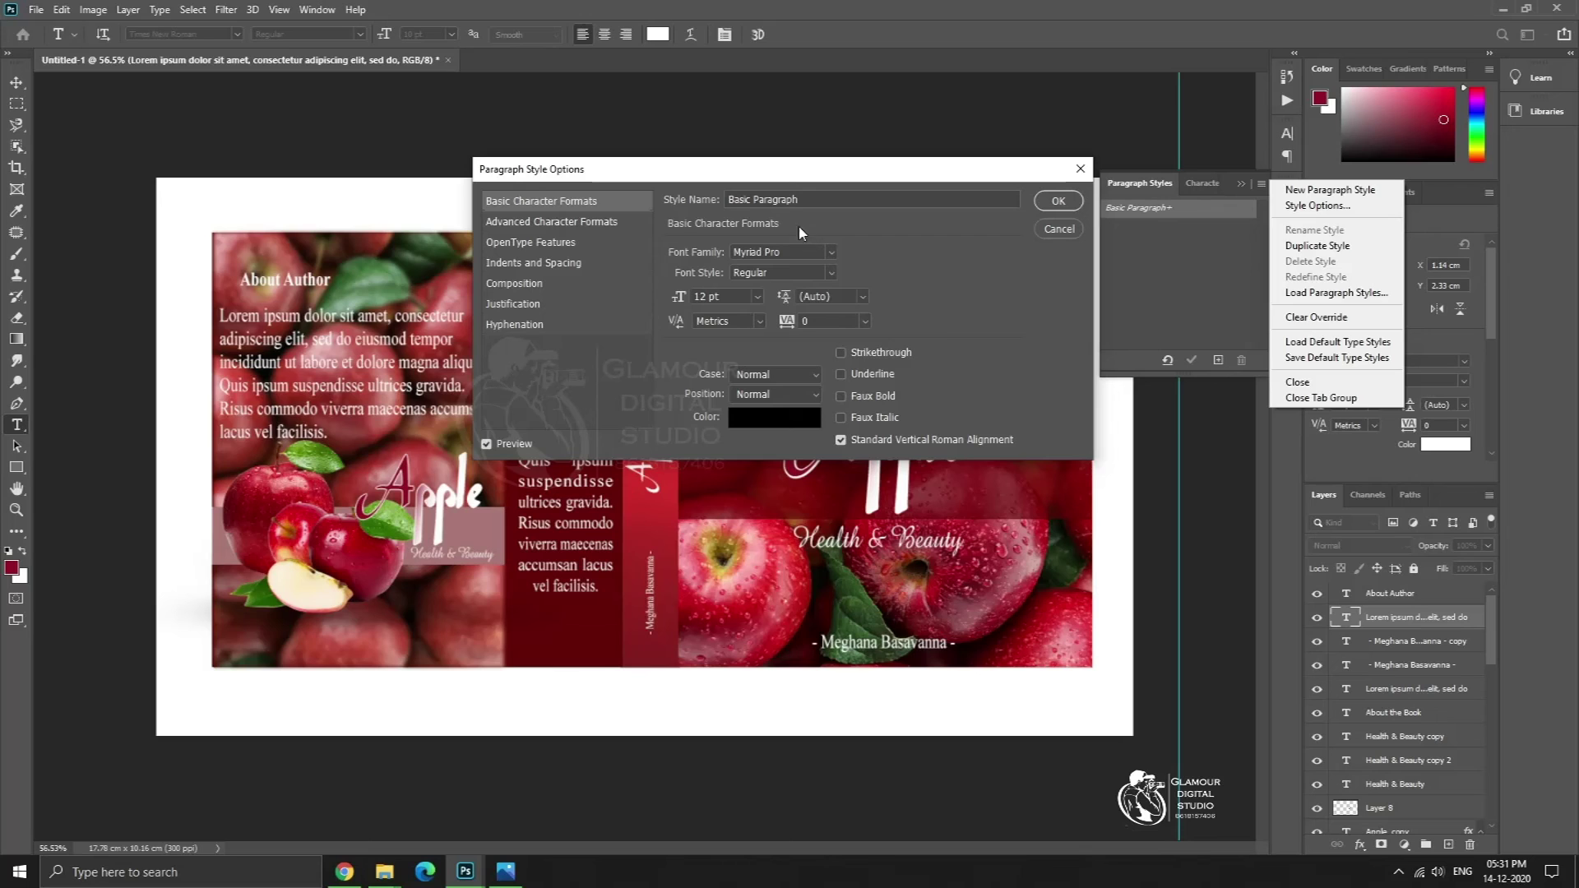
click(544, 223)
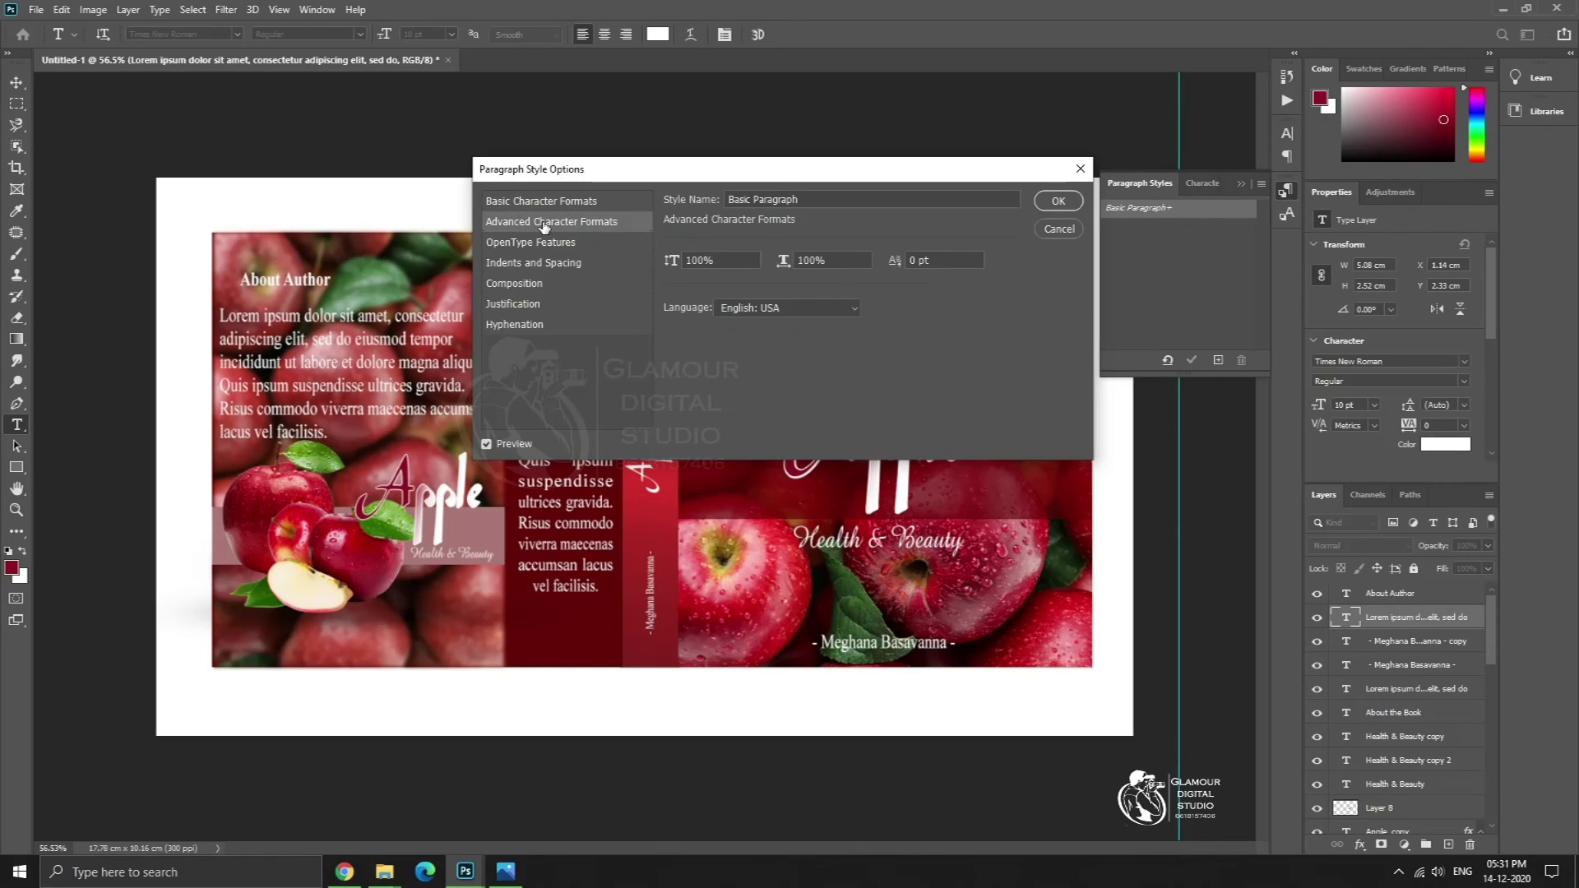
click(537, 242)
click(531, 264)
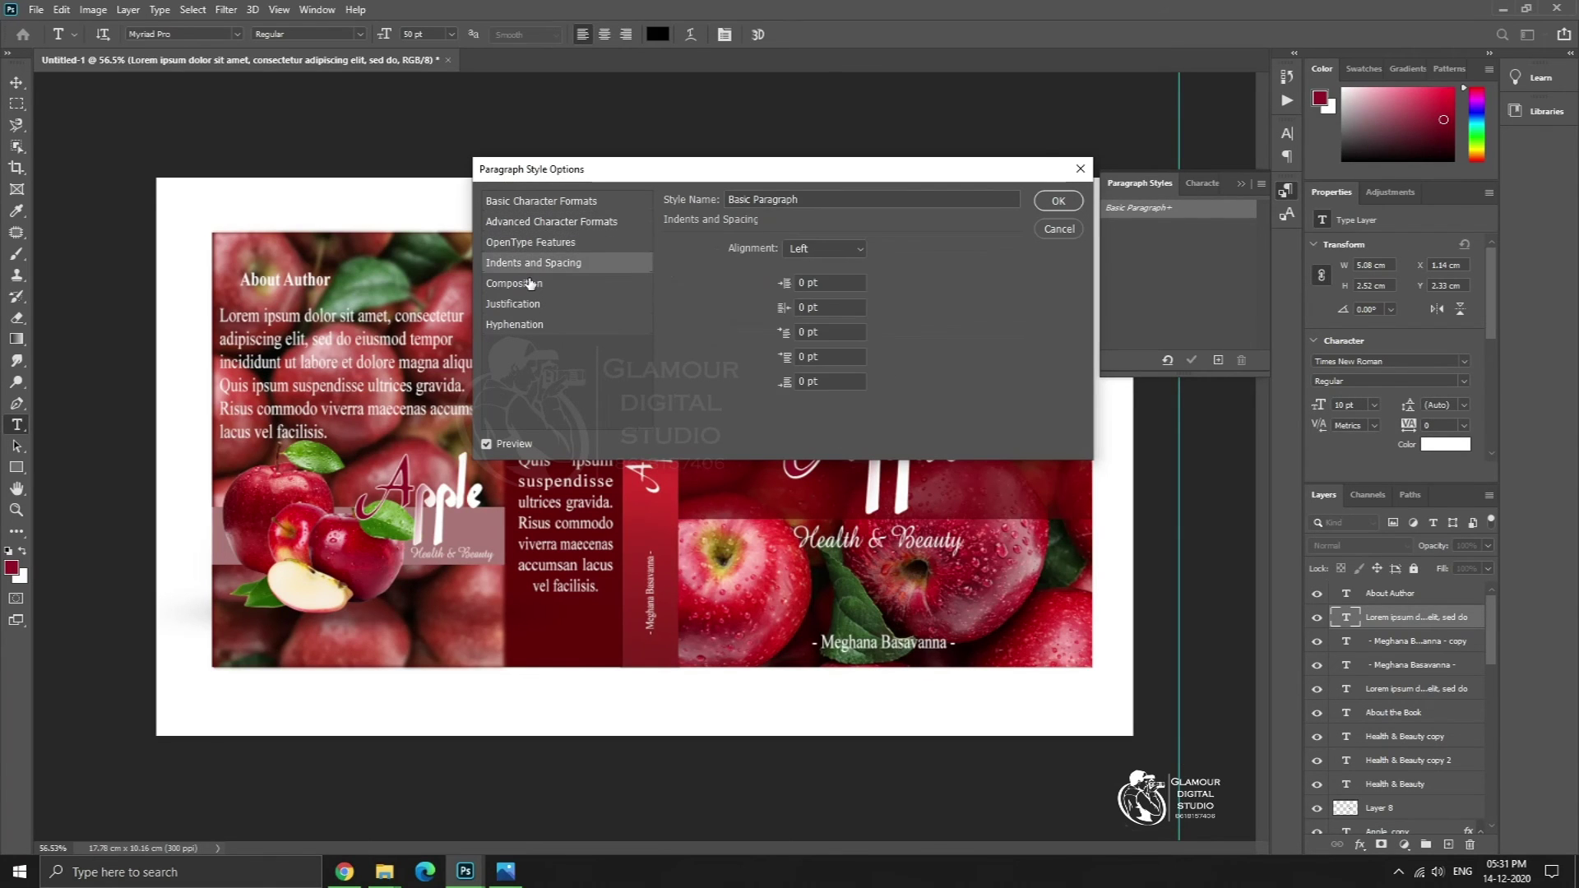
click(530, 284)
click(527, 305)
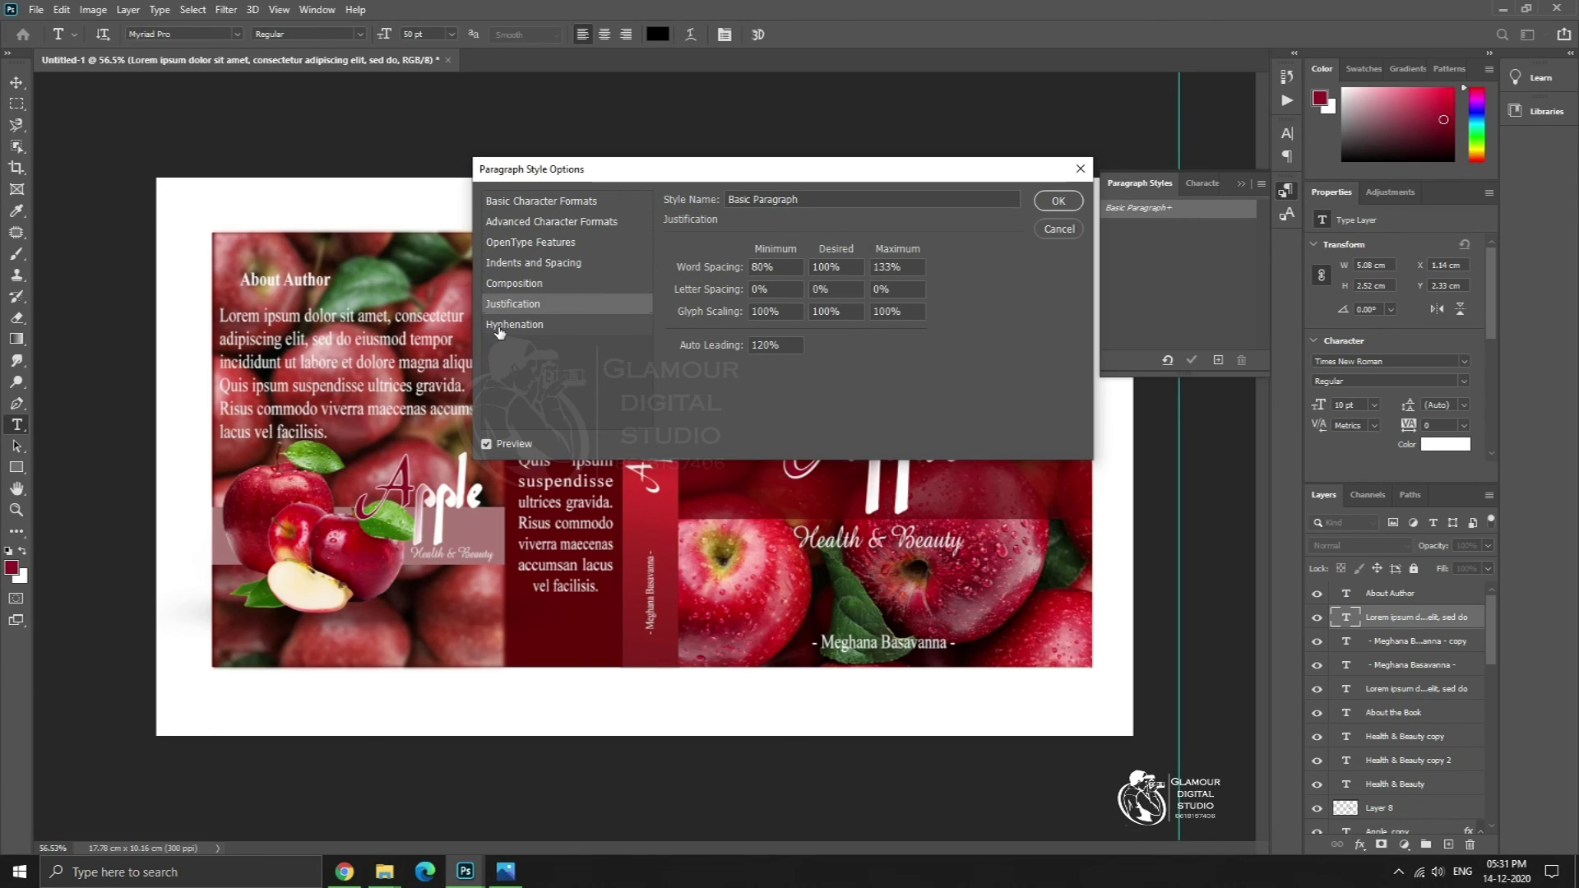
click(1044, 229)
click(1199, 184)
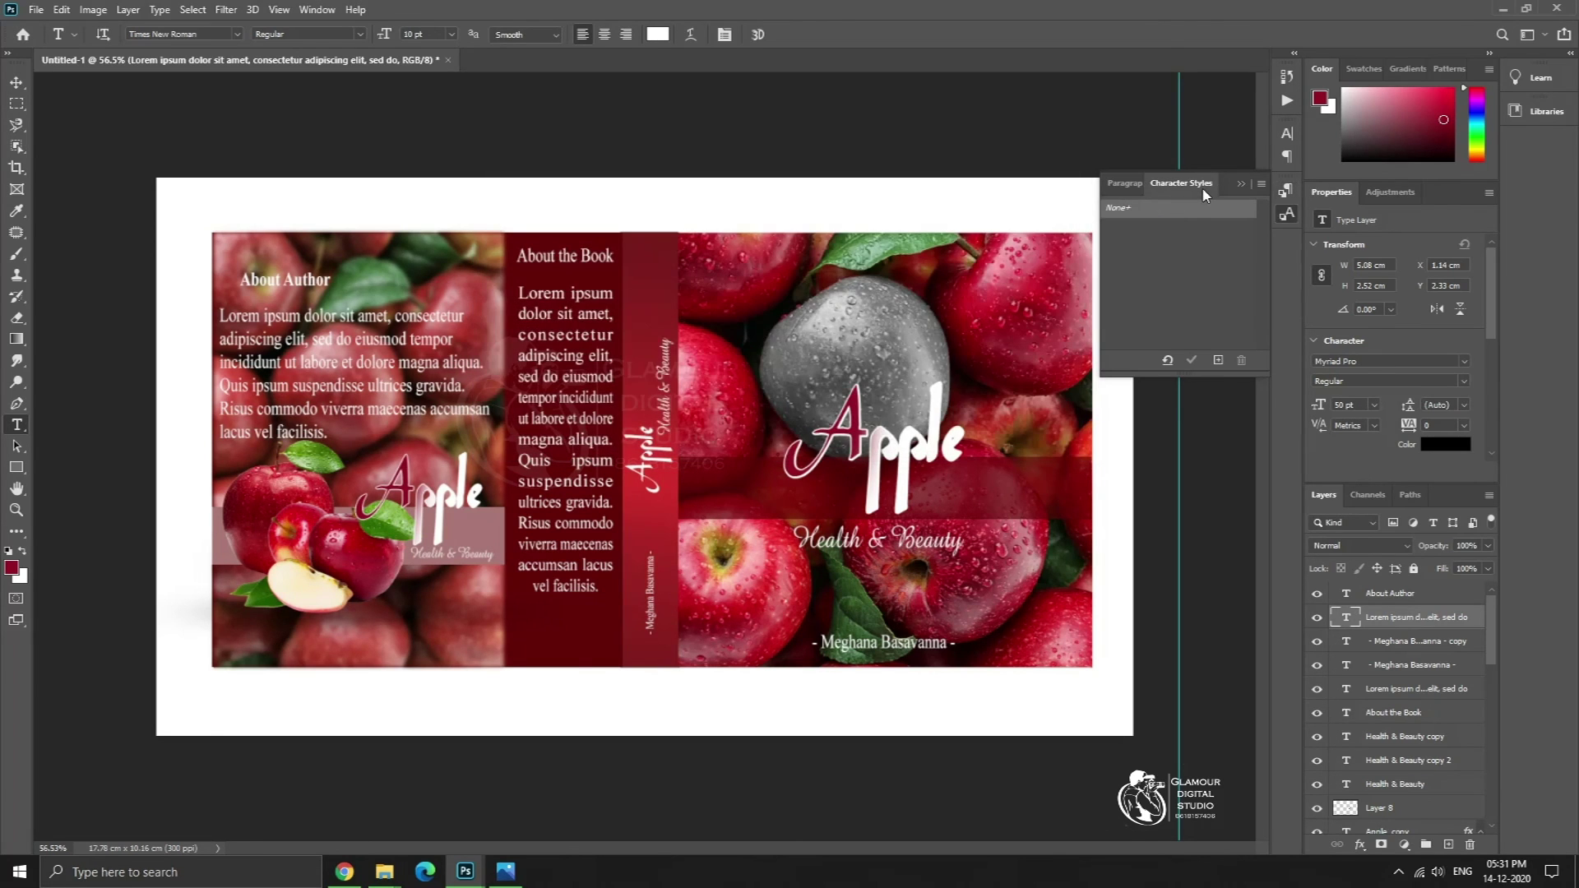
- Bring up the paragraph settings, justify the whole About Author text with its last line left-aligned, and deselect the layer
click(317, 9)
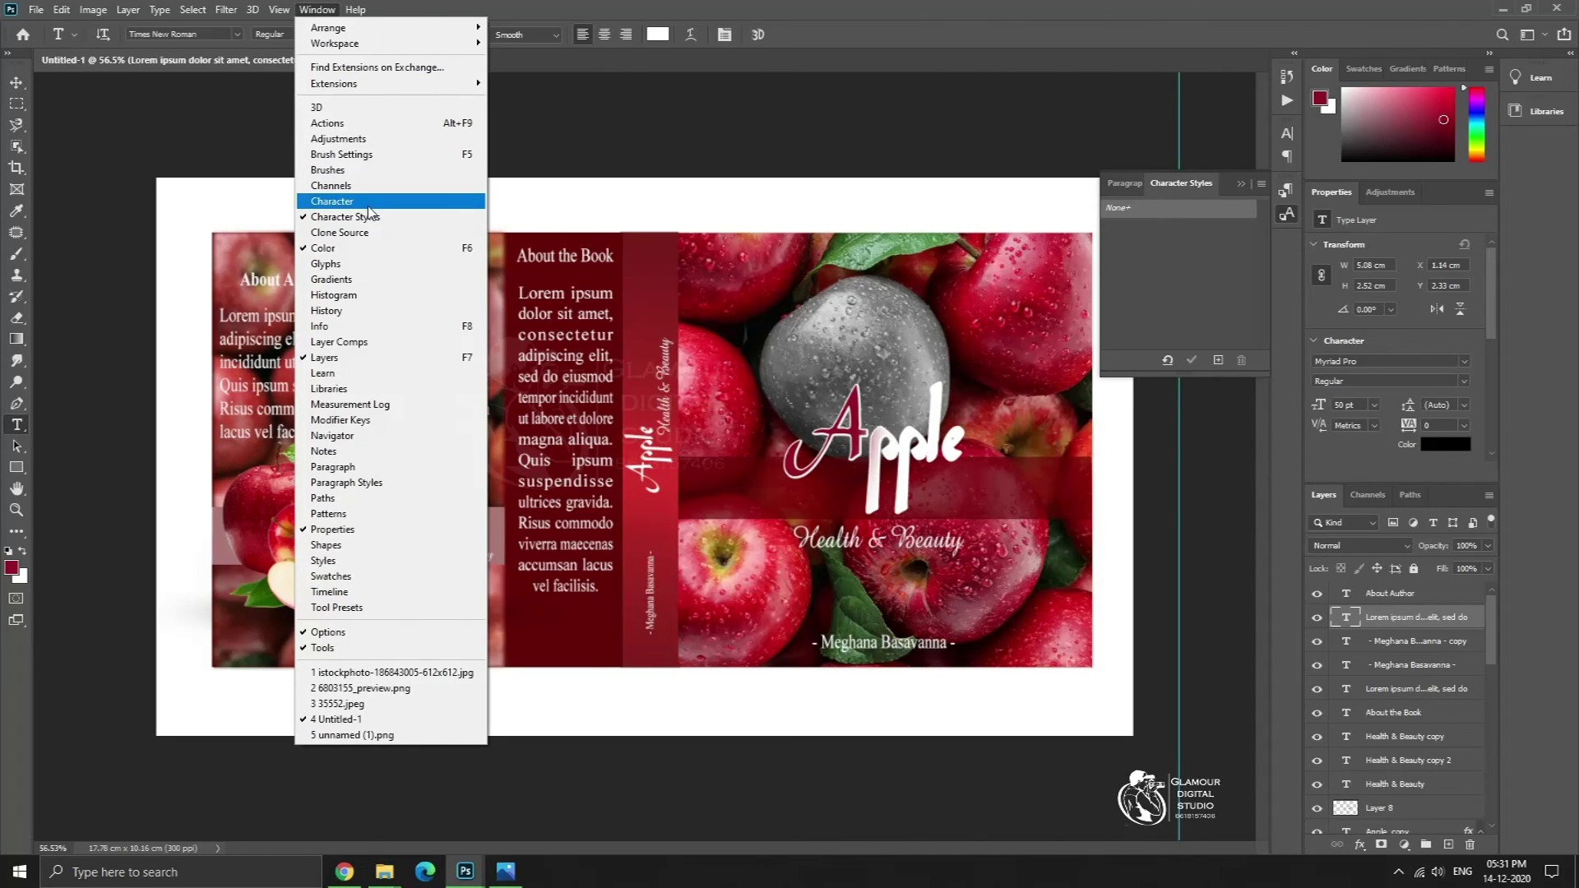
click(346, 202)
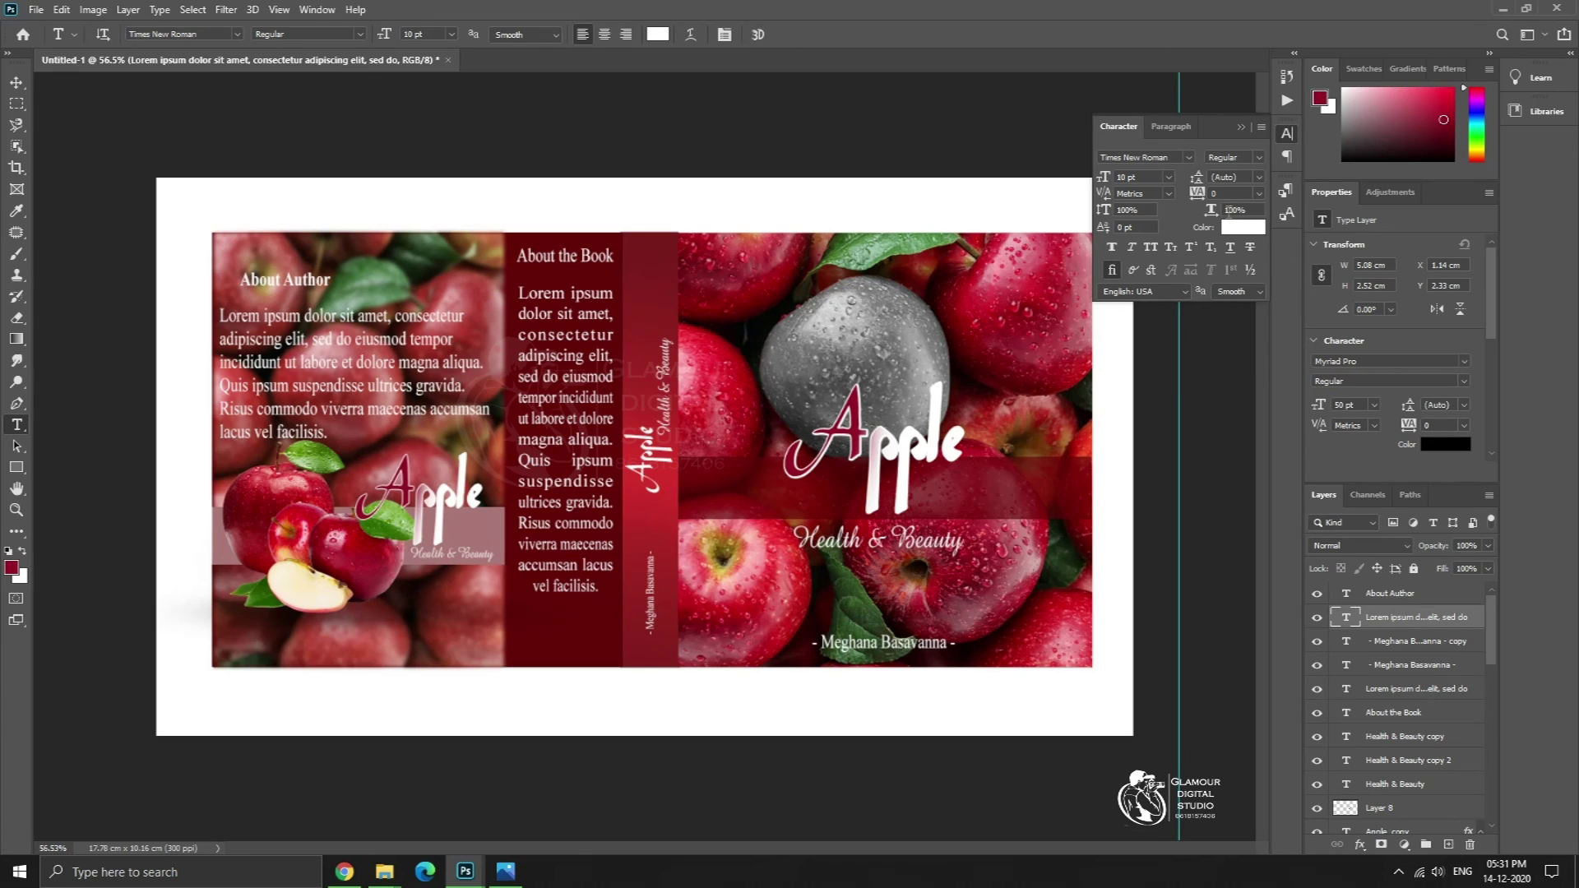
click(1171, 127)
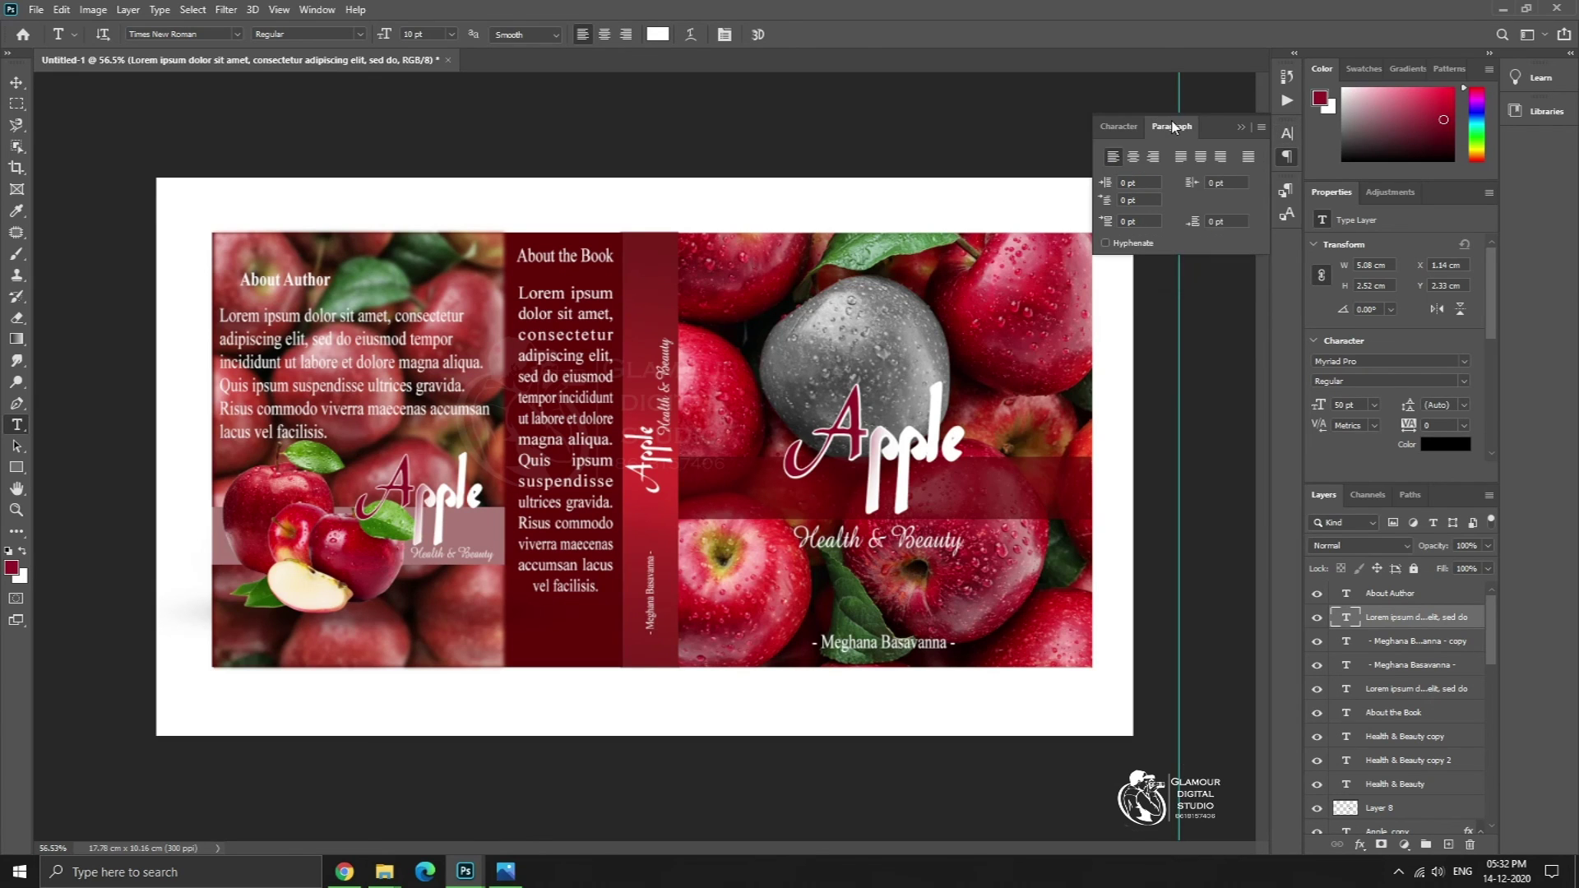
click(418, 410)
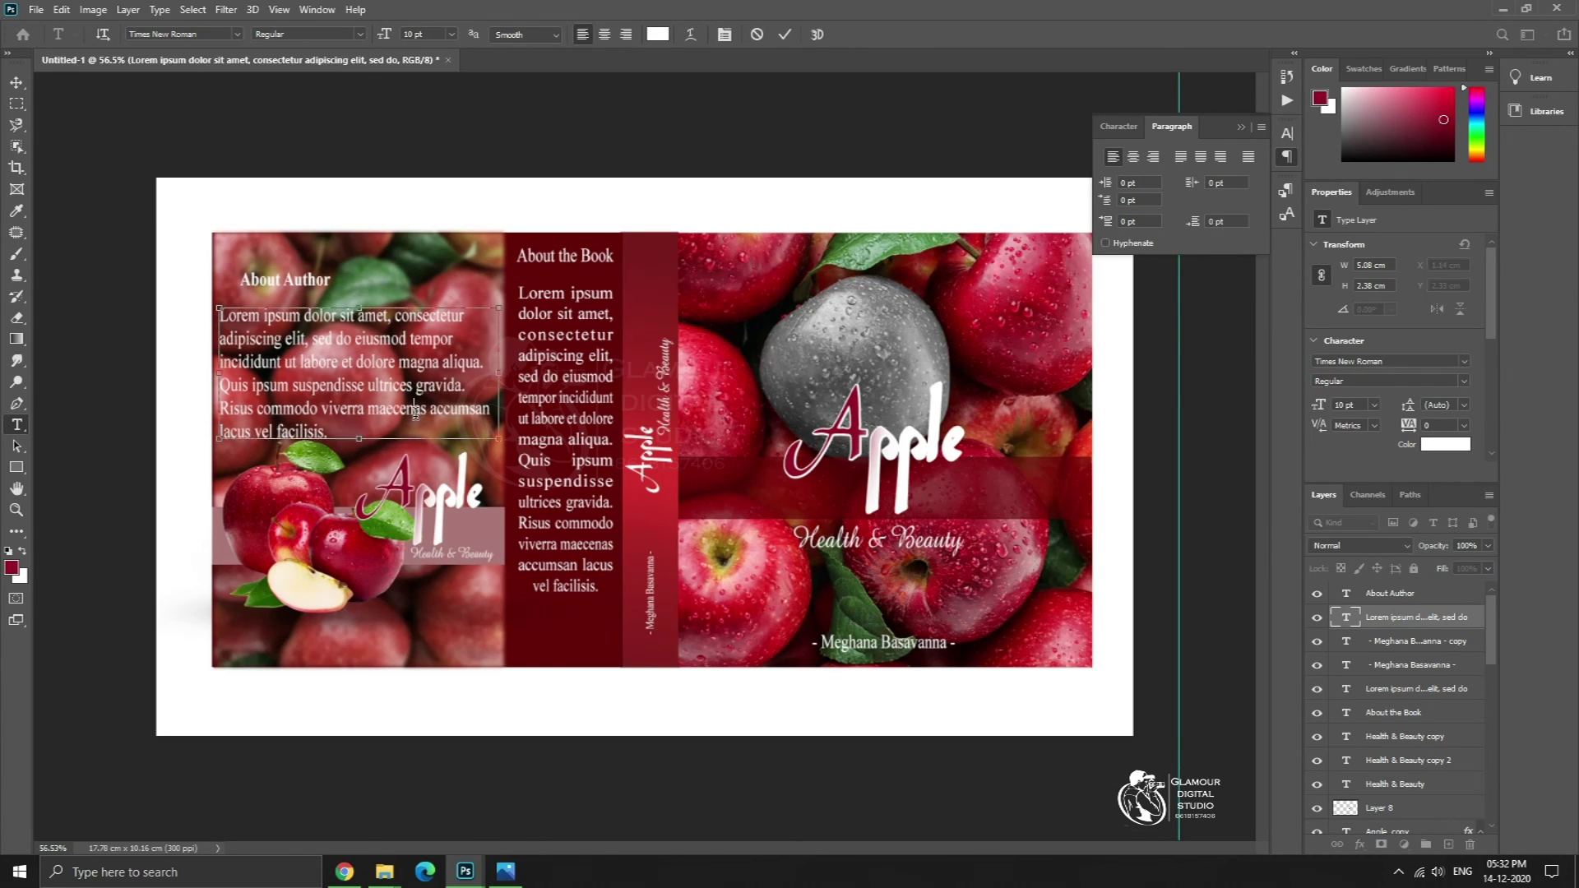
key(ctrl+a)
click(1179, 159)
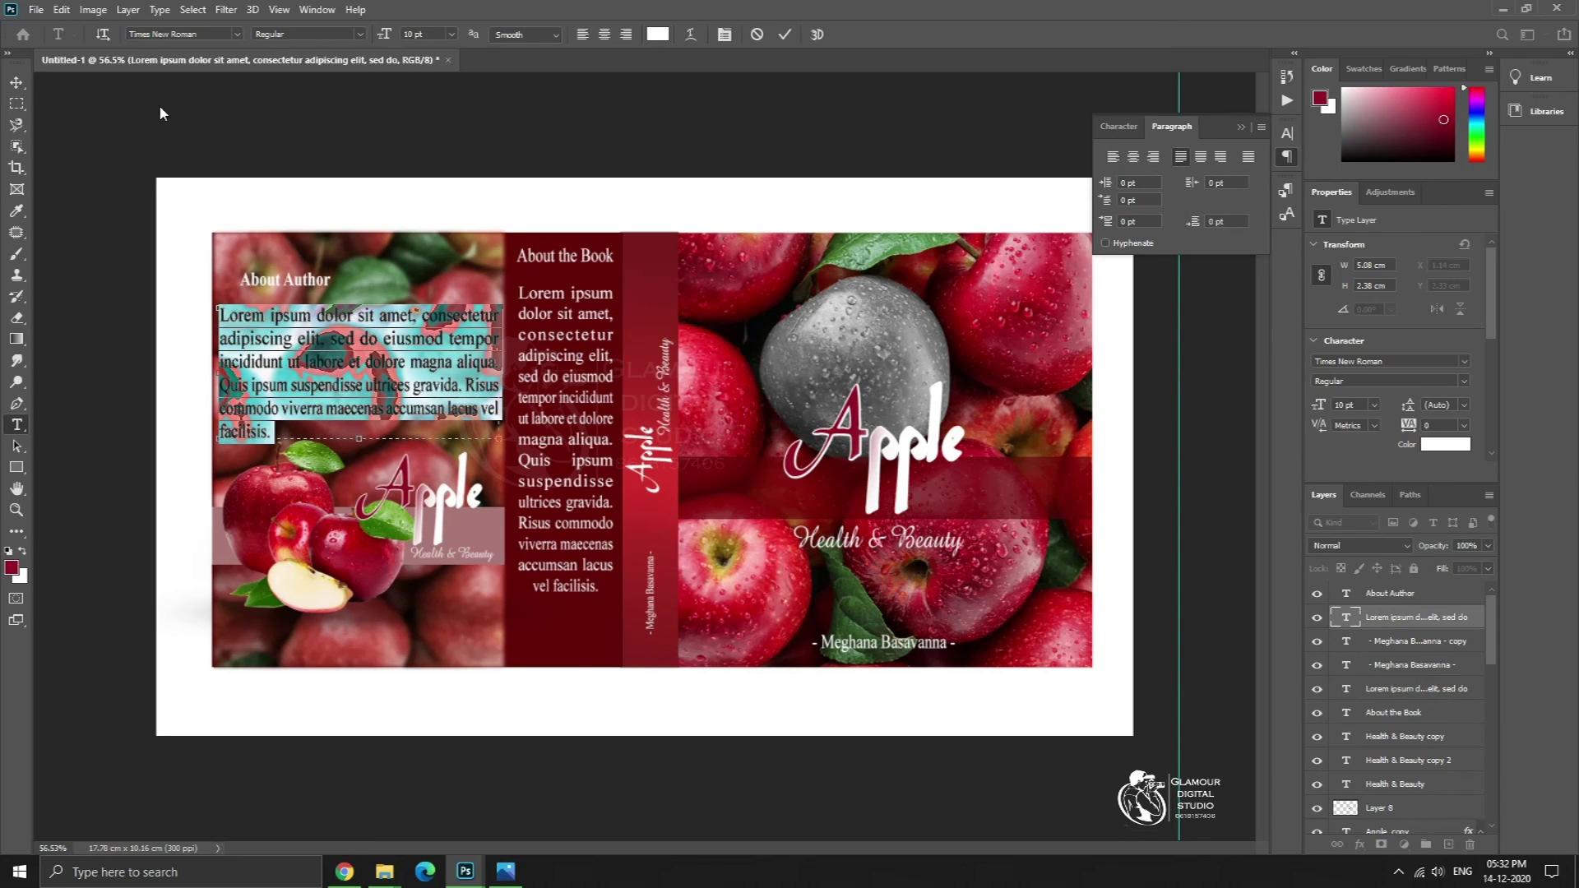
click(15, 83)
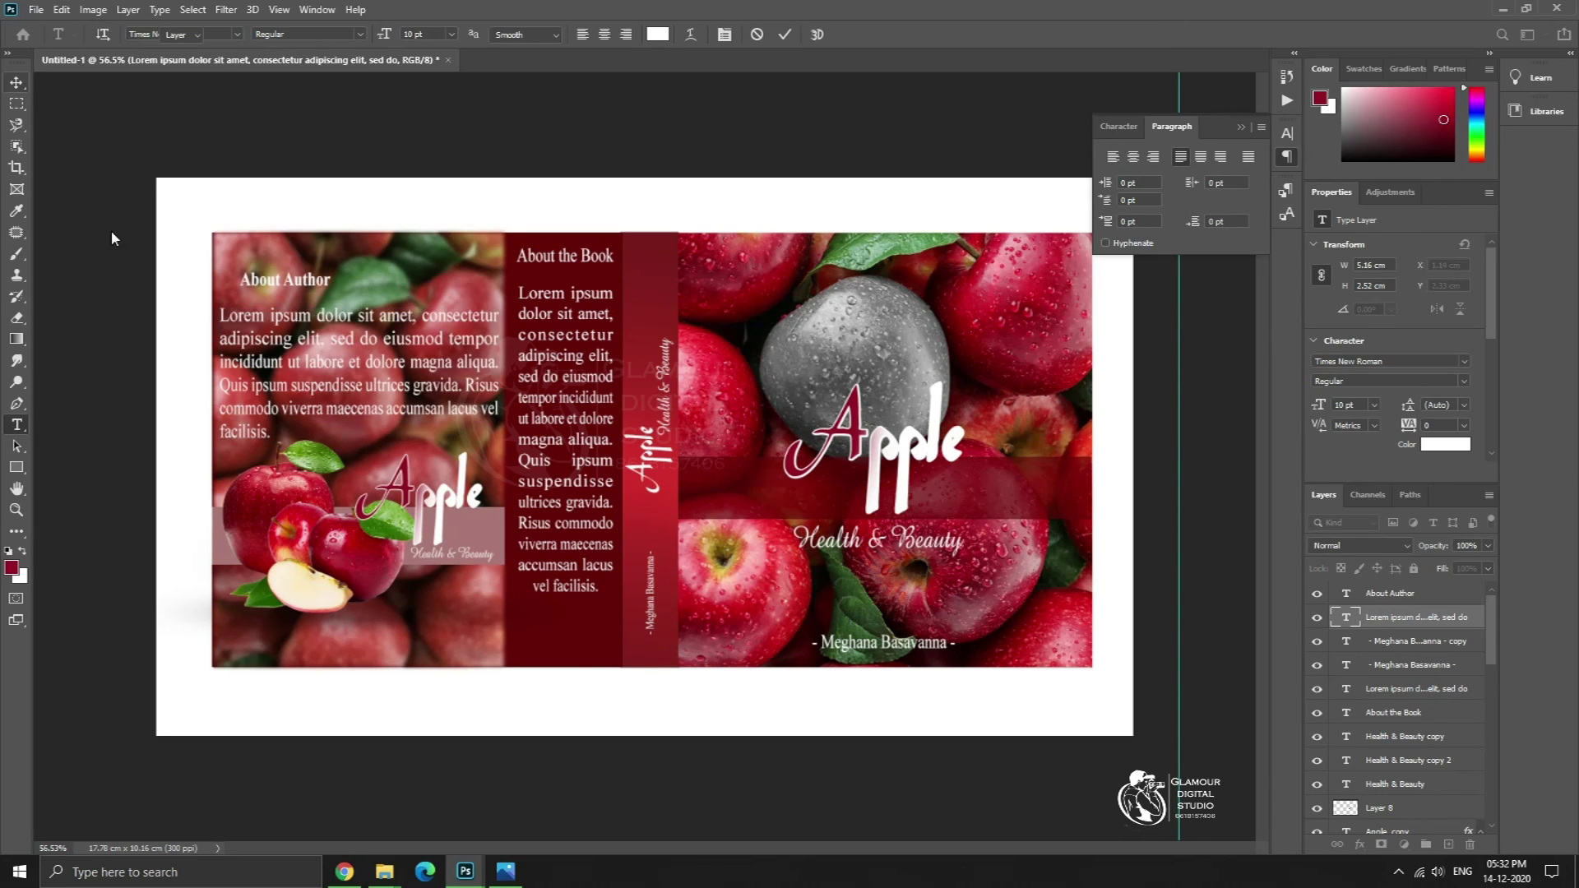
click(1005, 778)
- Justify the whole About the Book description with its last line left-aligned and commit the text edit
click(565, 428)
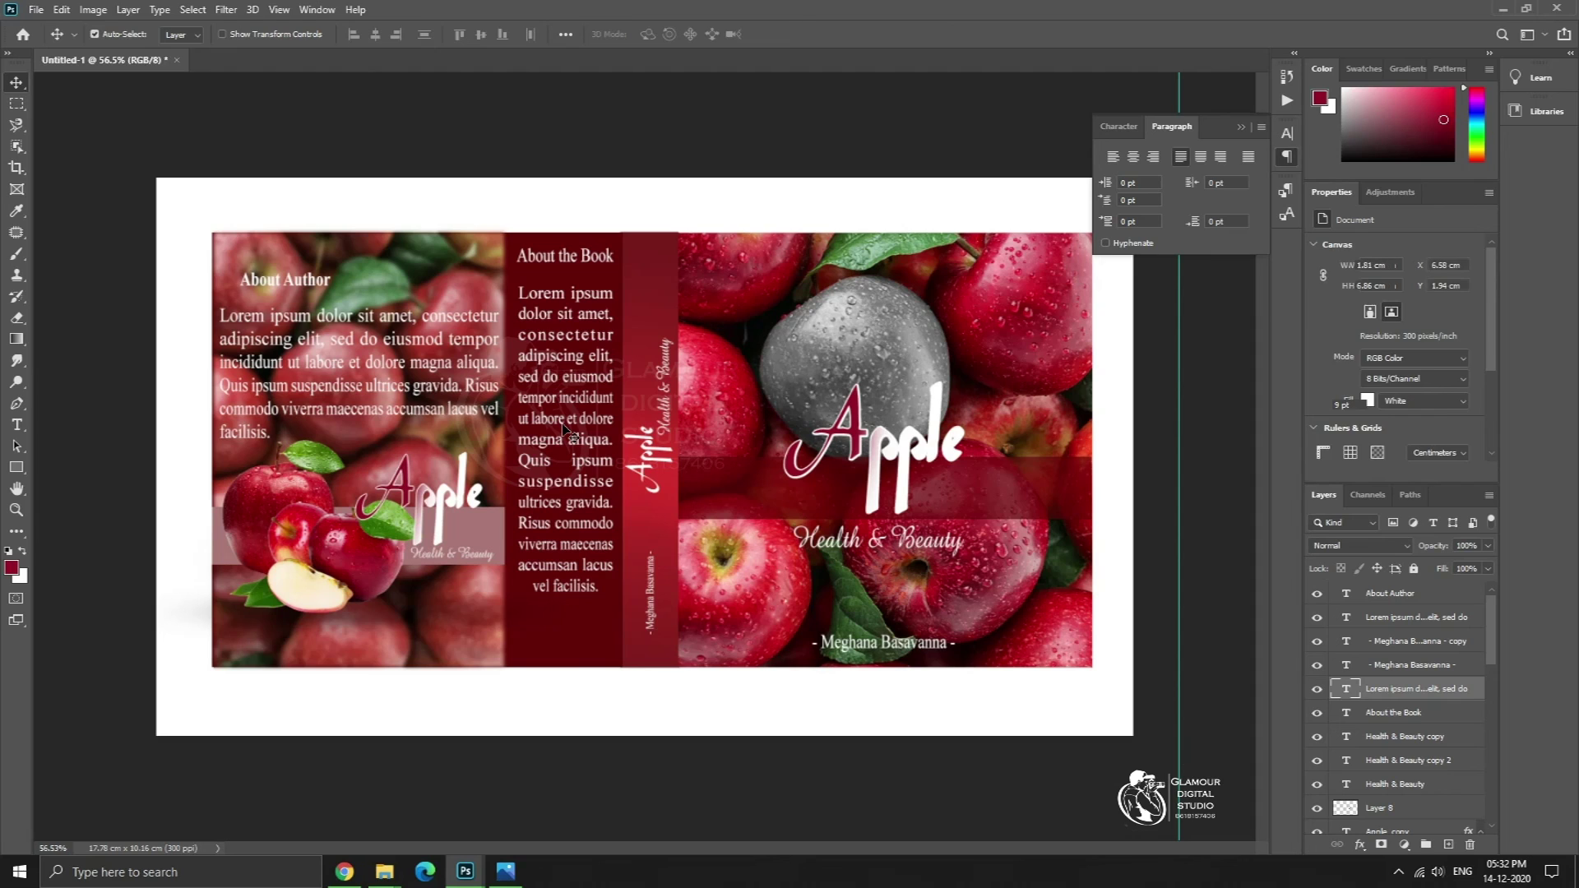
double_click(564, 428)
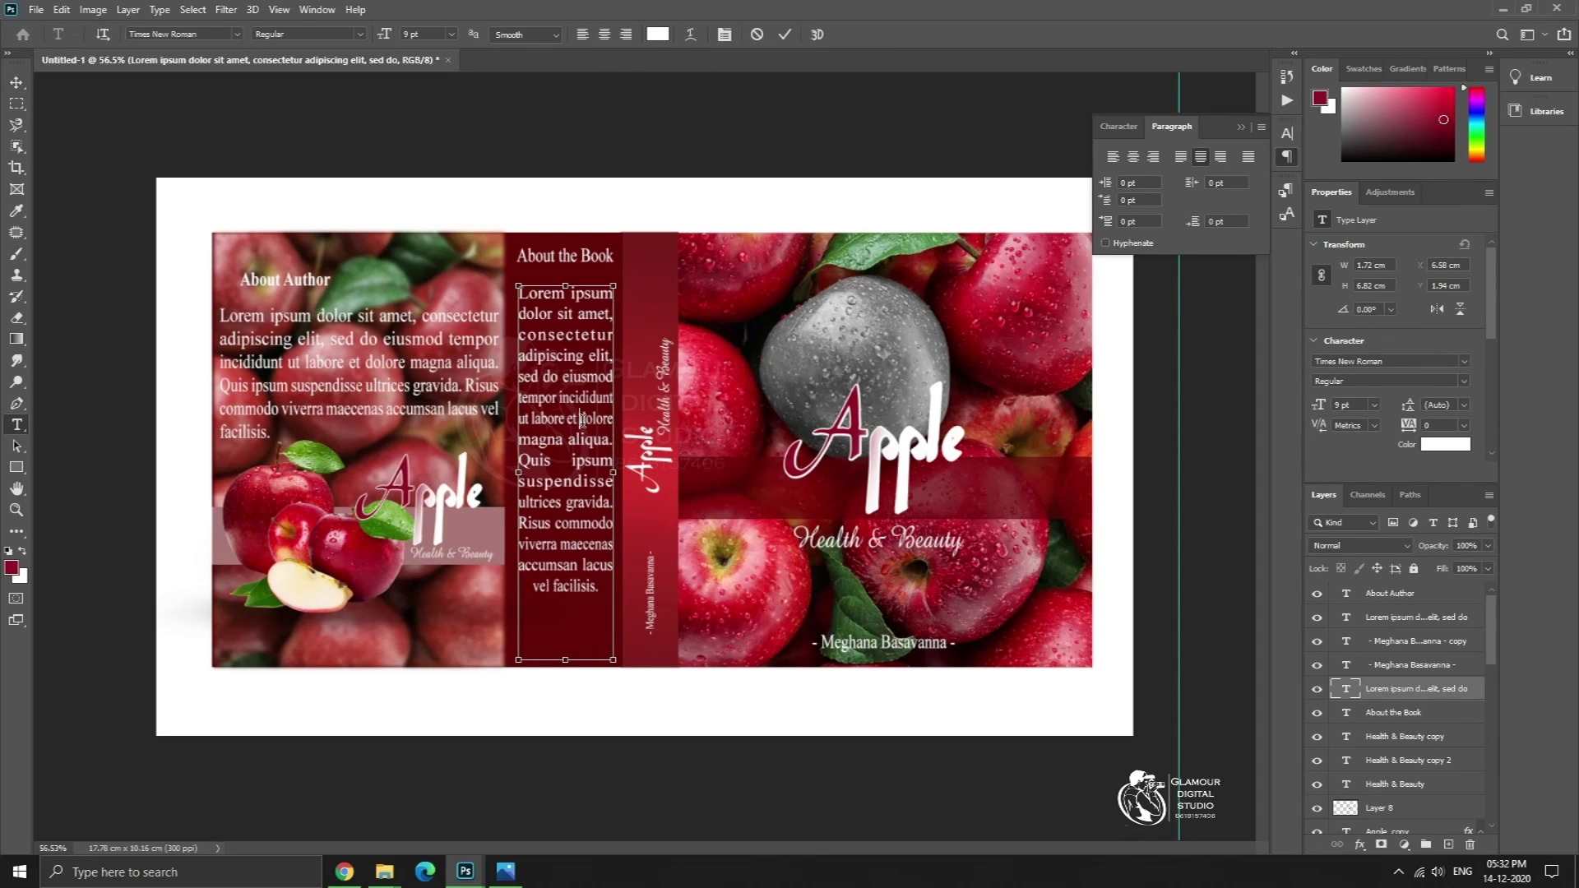
key(ctrl+a)
click(1182, 158)
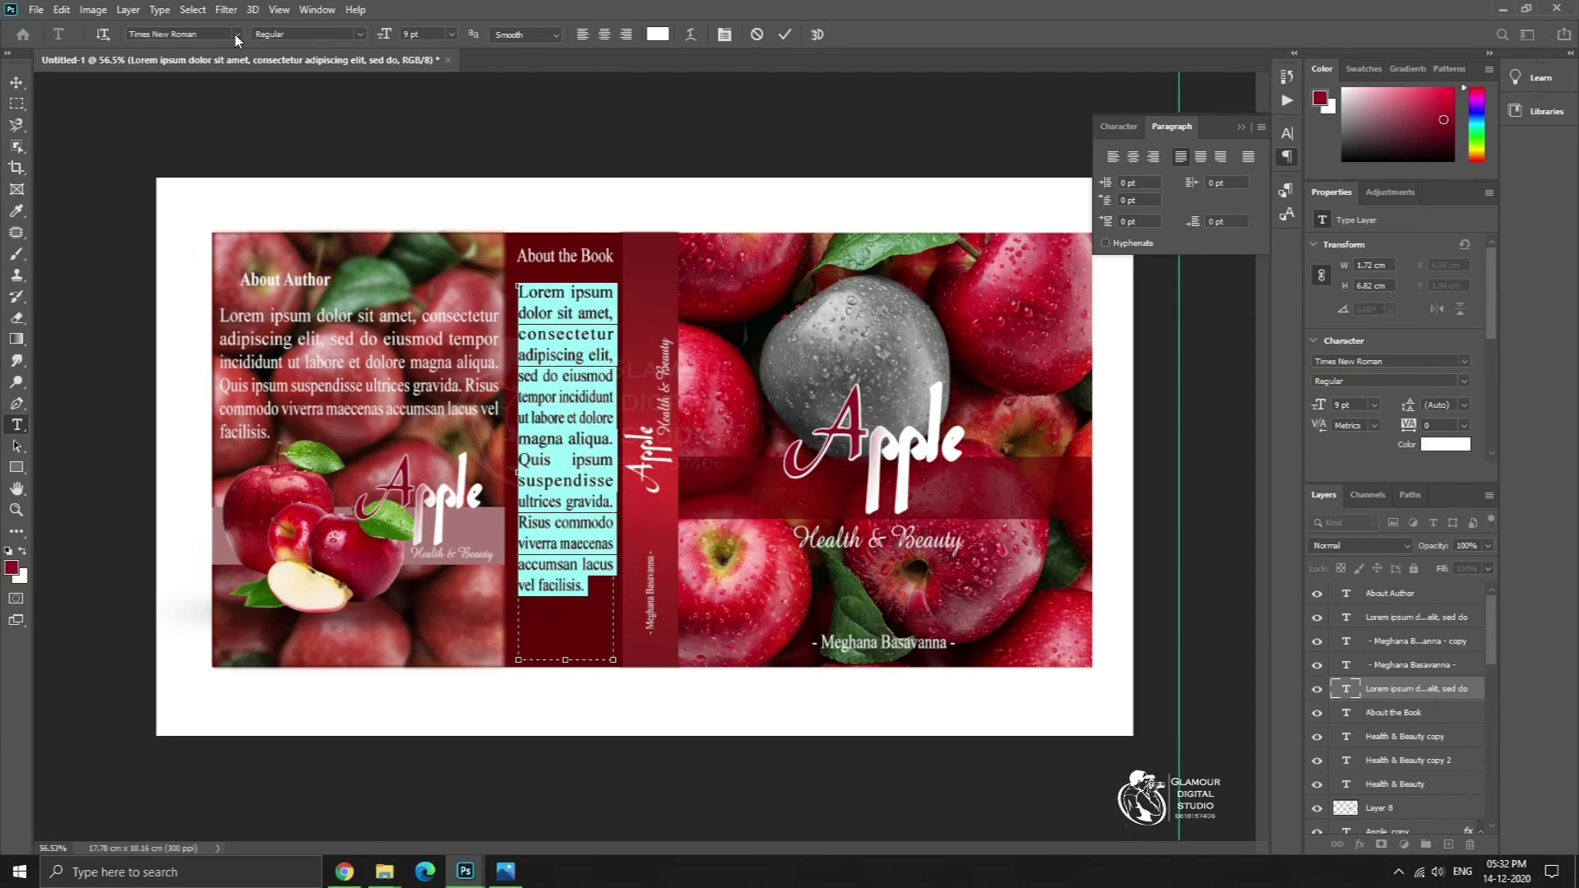
click(116, 169)
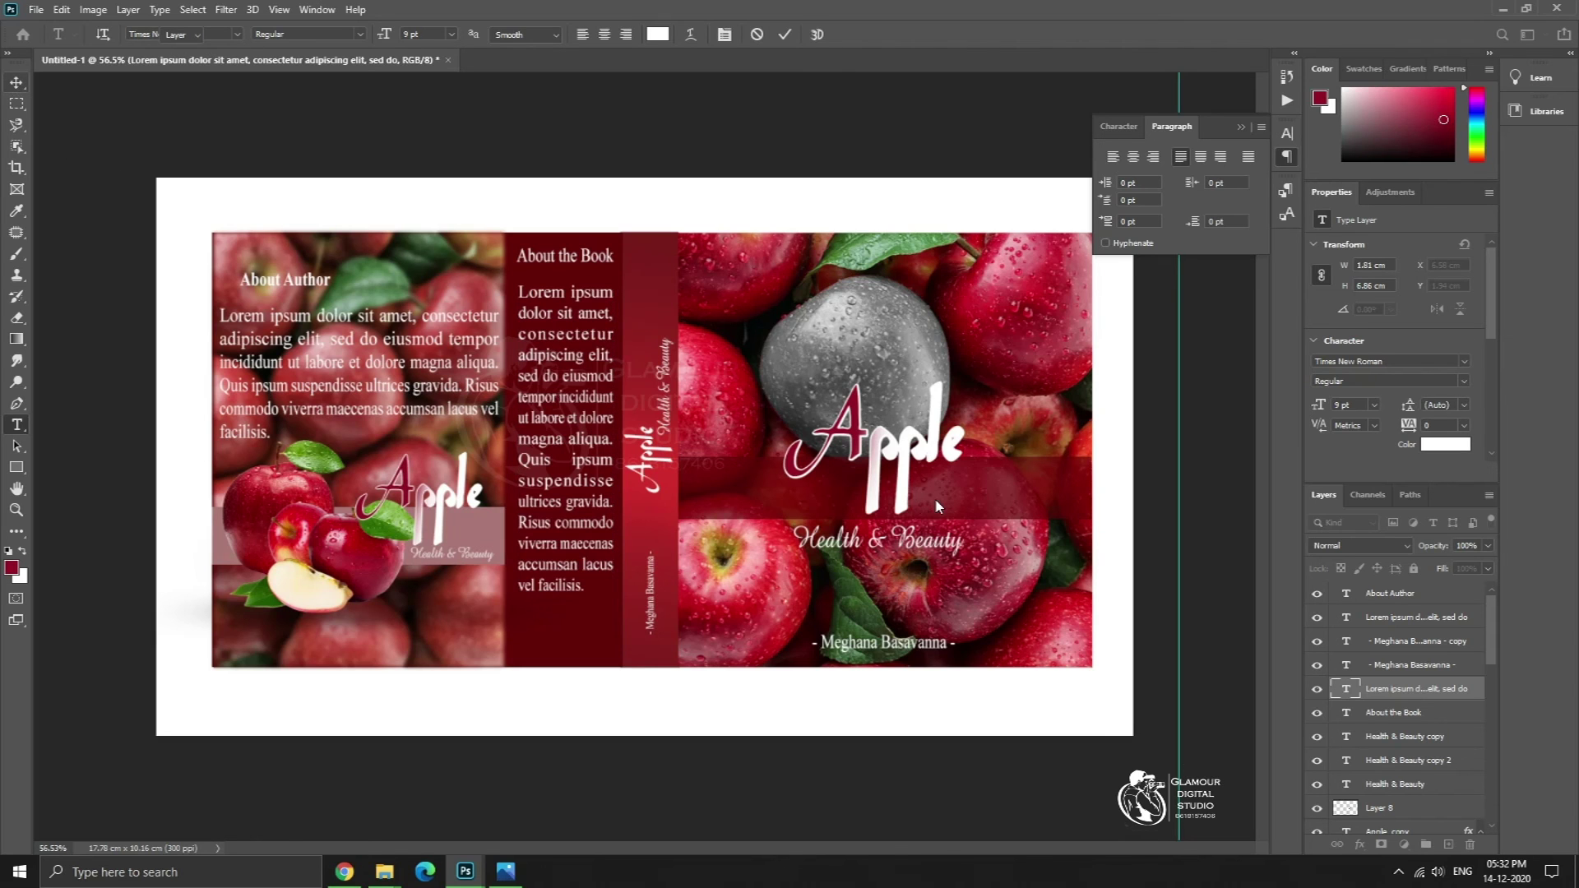
- Hide the white Background layer at the end of the layer stack and unlock it into a regular layer
scroll(935, 502, down, 1)
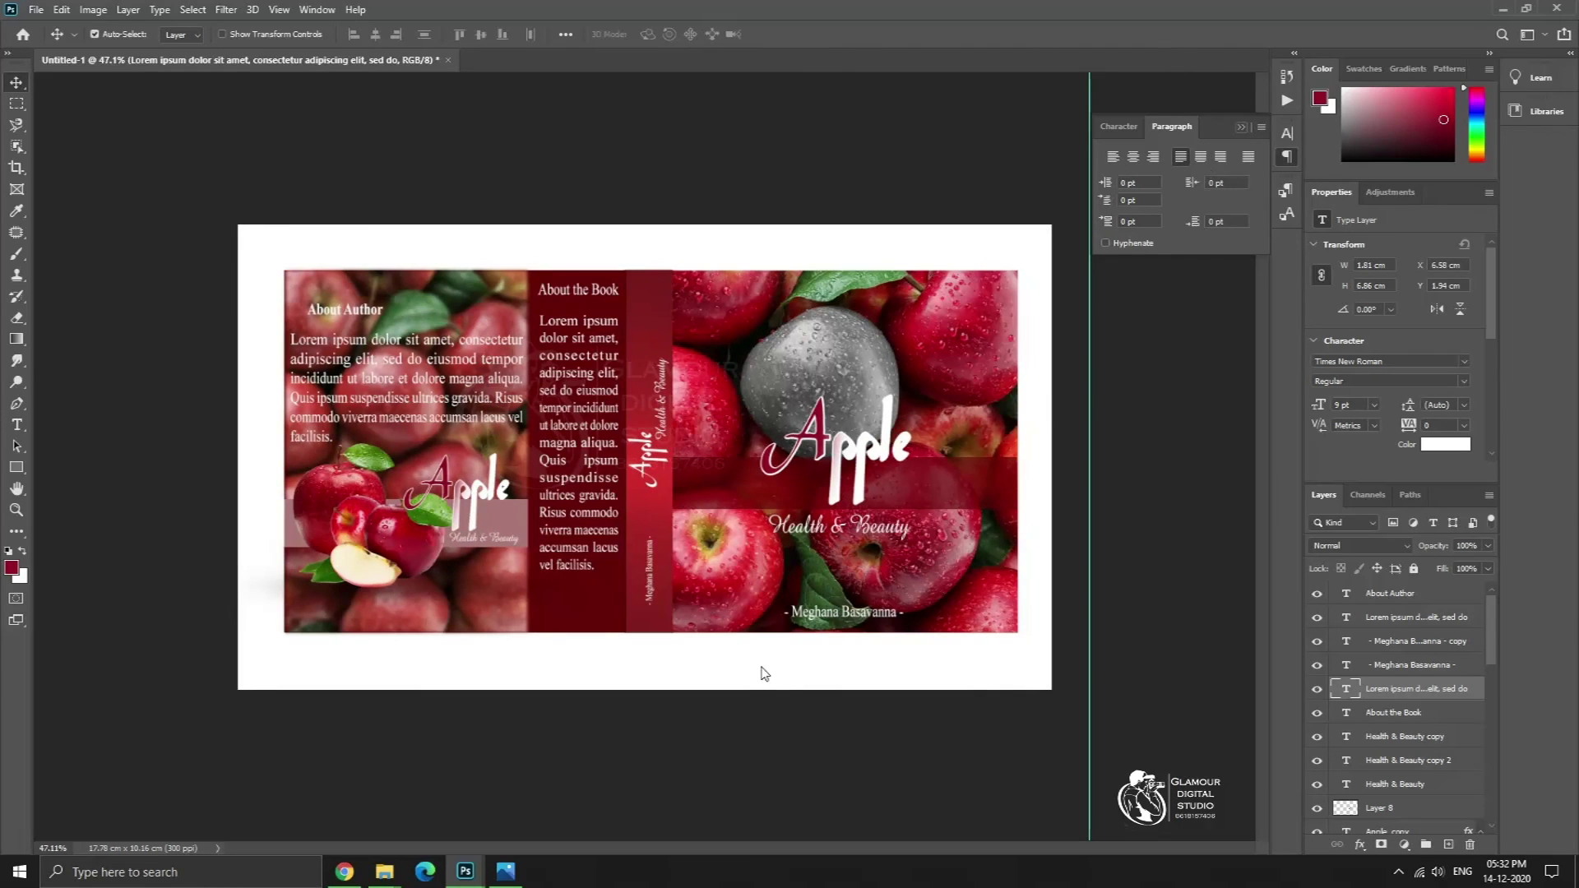
scroll(1336, 724, down, 3)
scroll(1336, 724, down, 6)
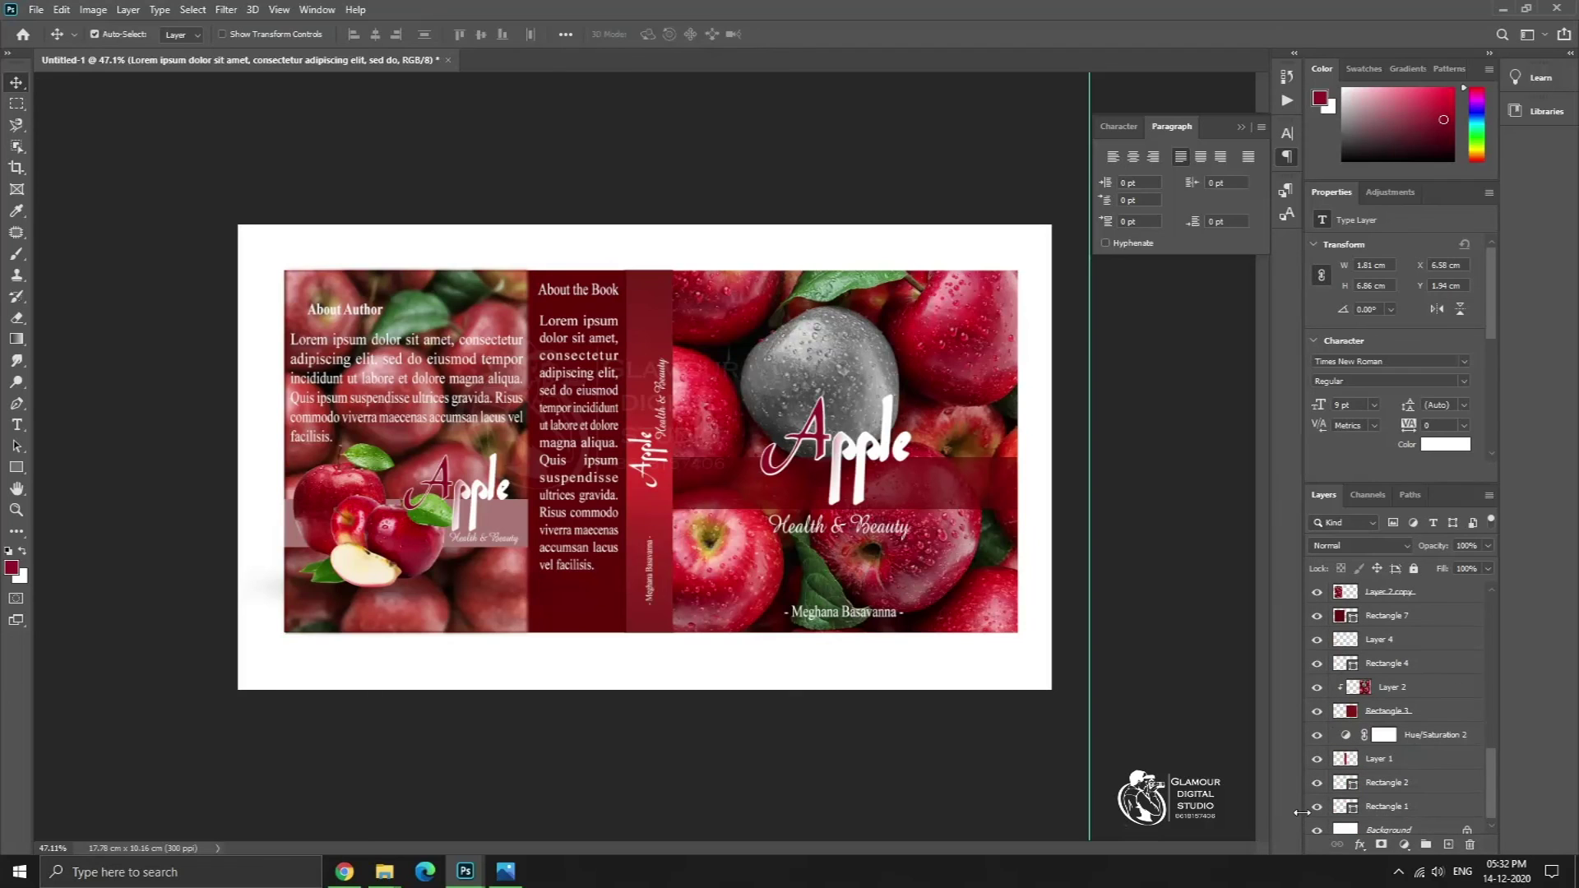
scroll(1363, 830, down, 1)
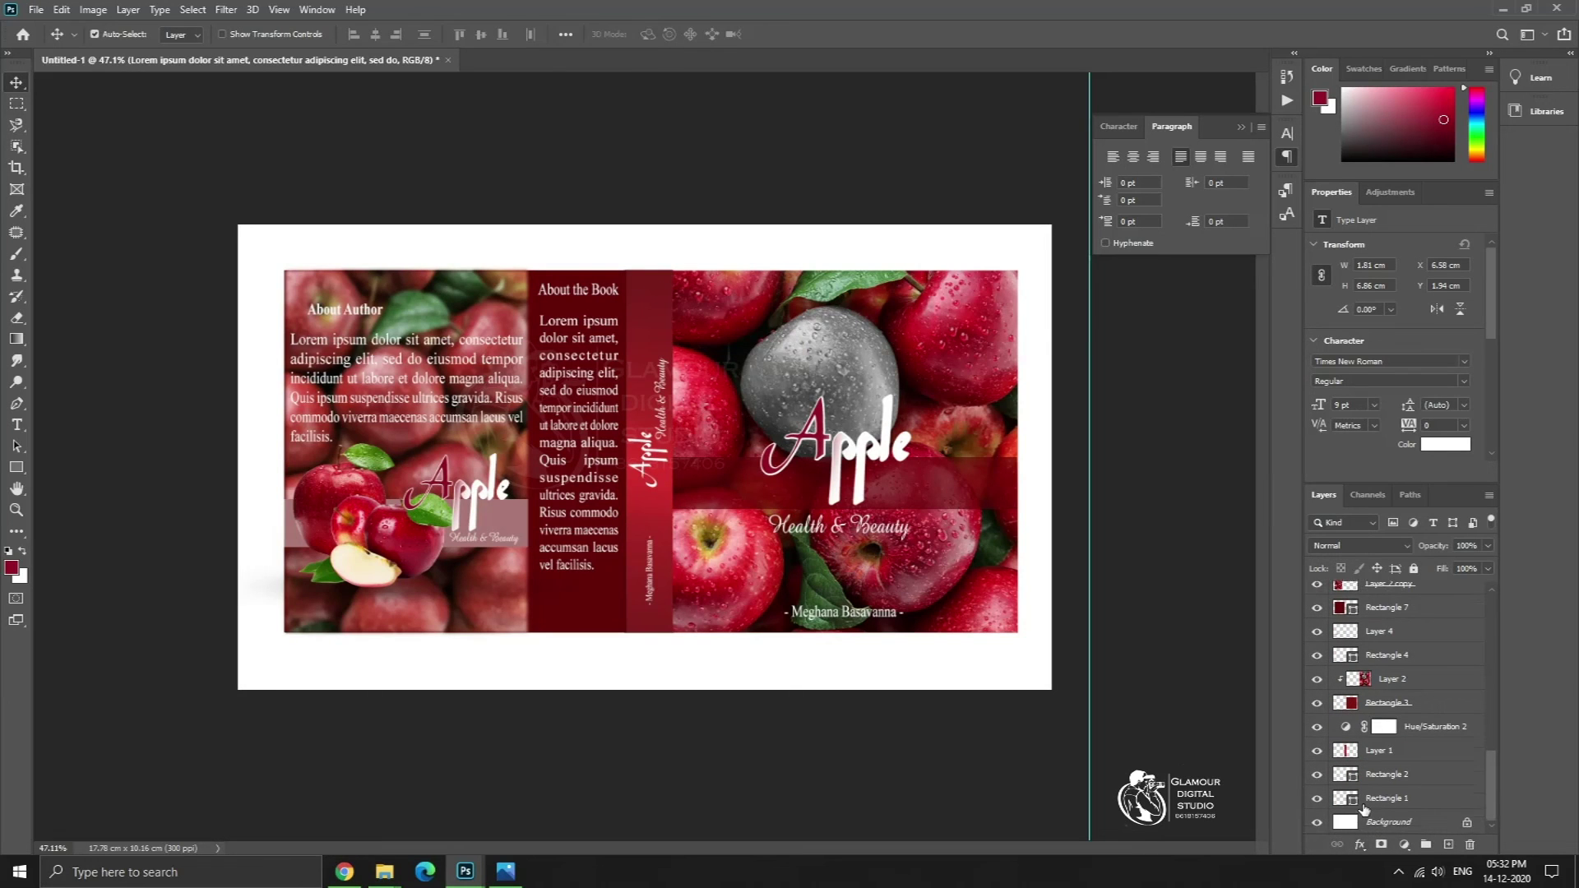
click(1317, 823)
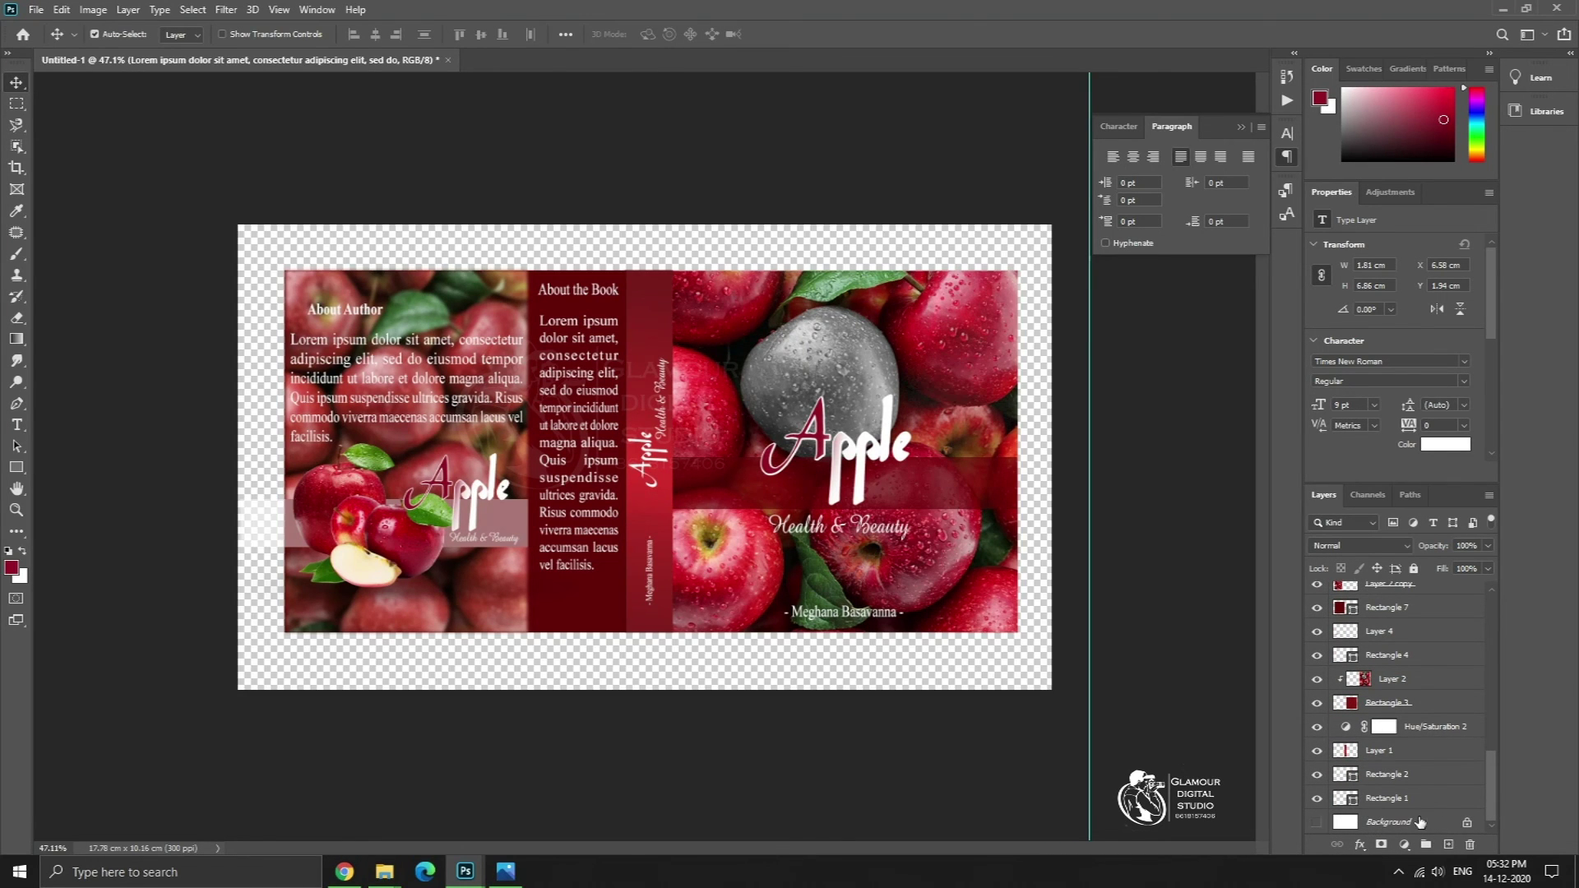
click(1467, 822)
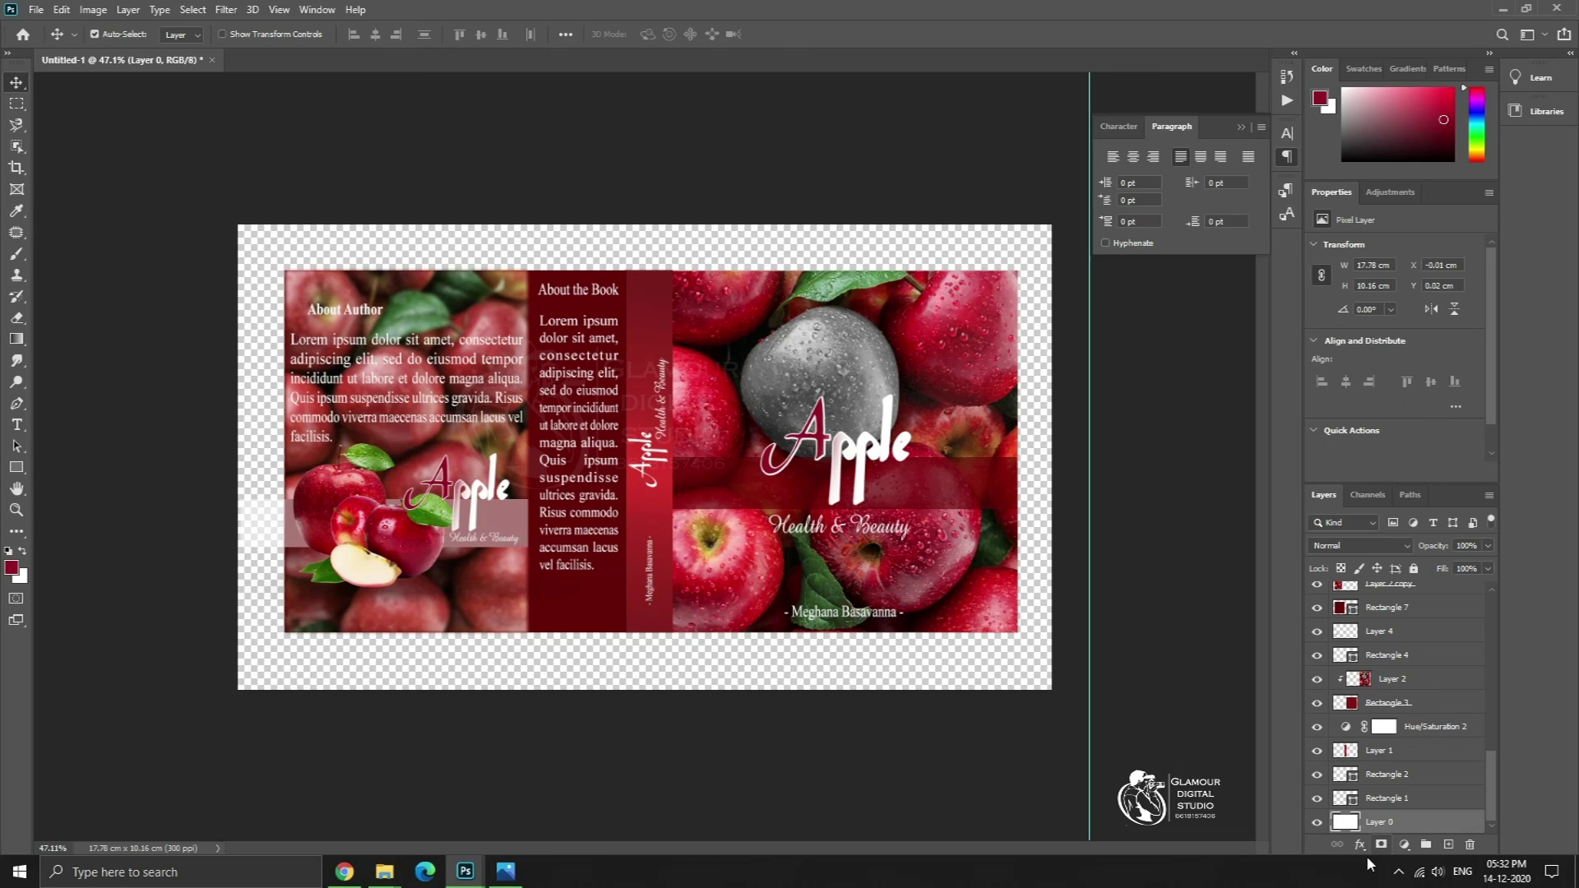